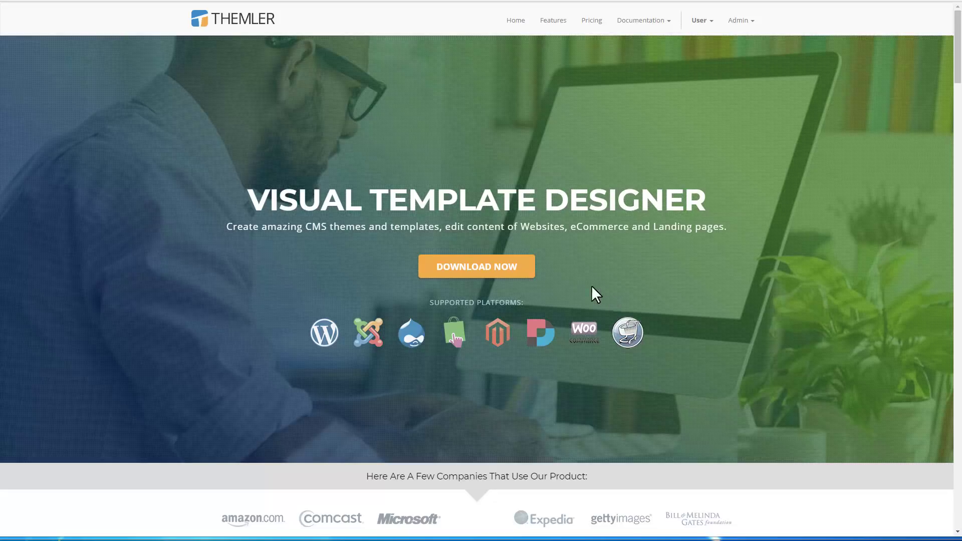
Step: Download and save the Themler for Joomla zip, then switch to the Joomla administrator
{"action": "left_click", "coordinate": [514, 269]}
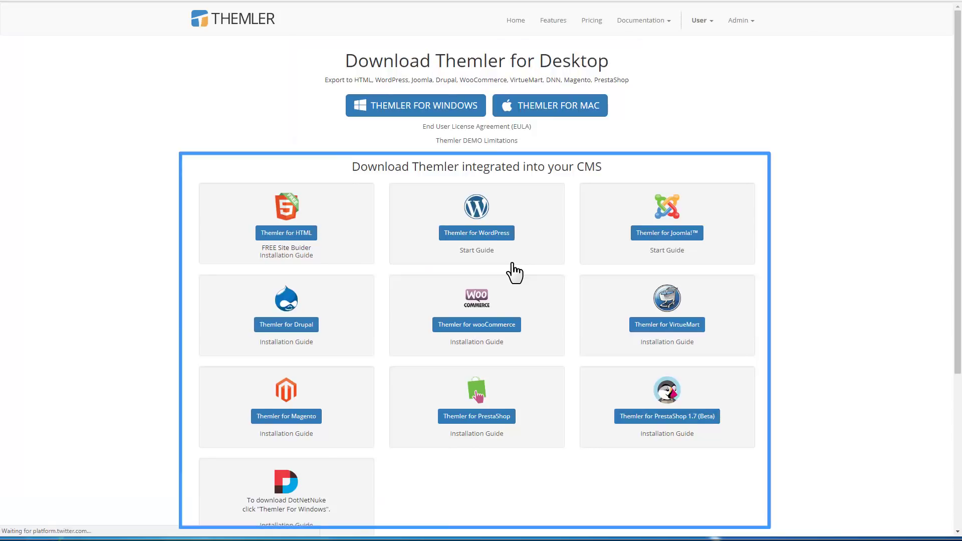
{"action": "left_click", "coordinate": [701, 241]}
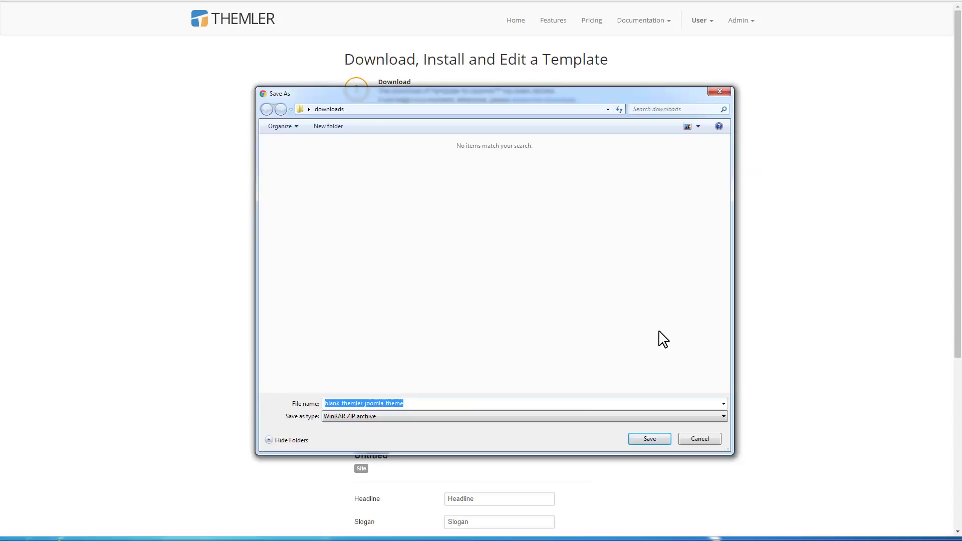
{"action": "left_click", "coordinate": [652, 442]}
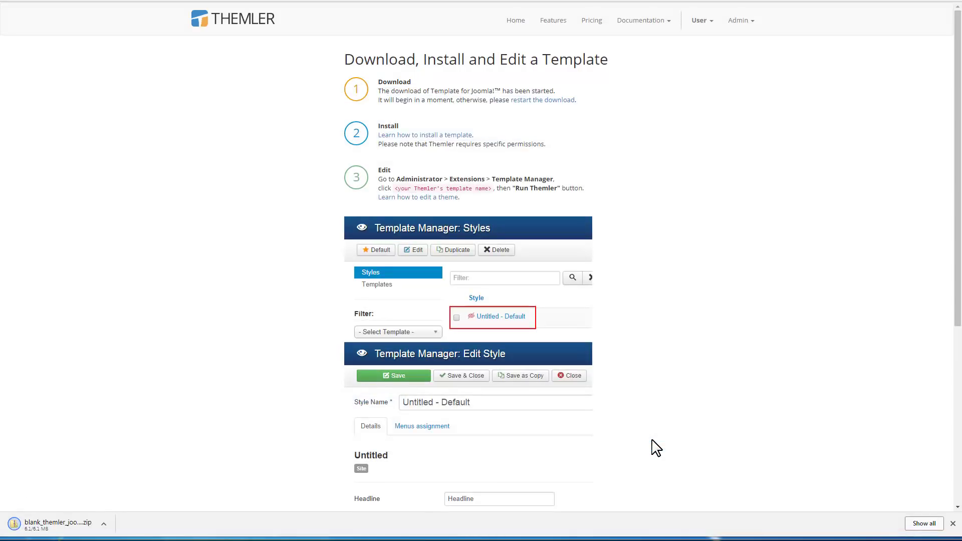
{"action": "key", "text": "ctrl+Tab"}
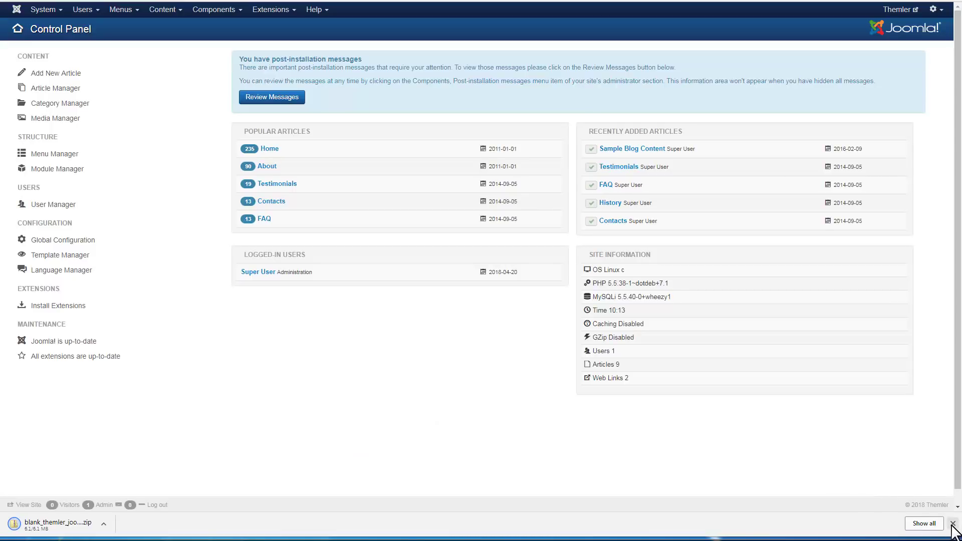
Step: Bring up the Extension Manager installer and start choosing a package file
{"action": "left_click", "coordinate": [952, 523]}
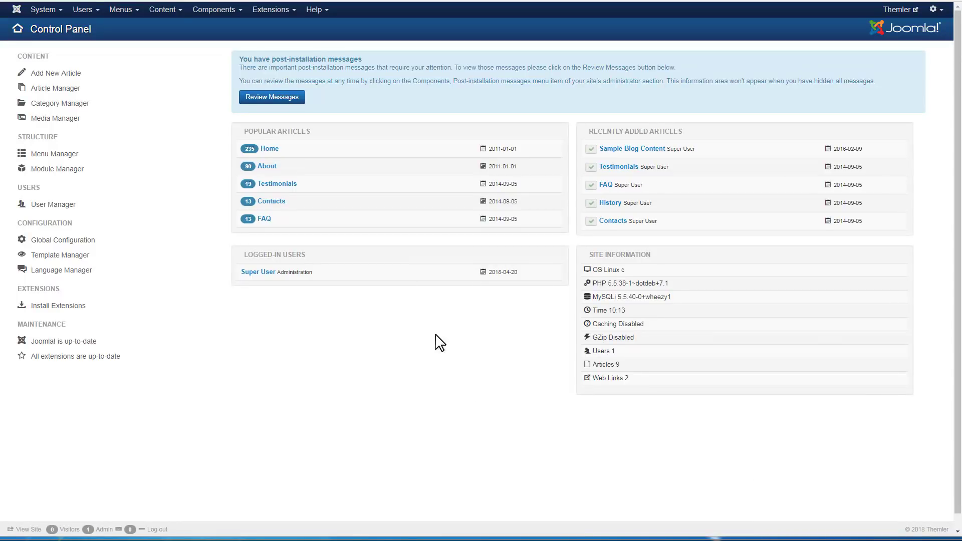
{"action": "left_click", "coordinate": [271, 9]}
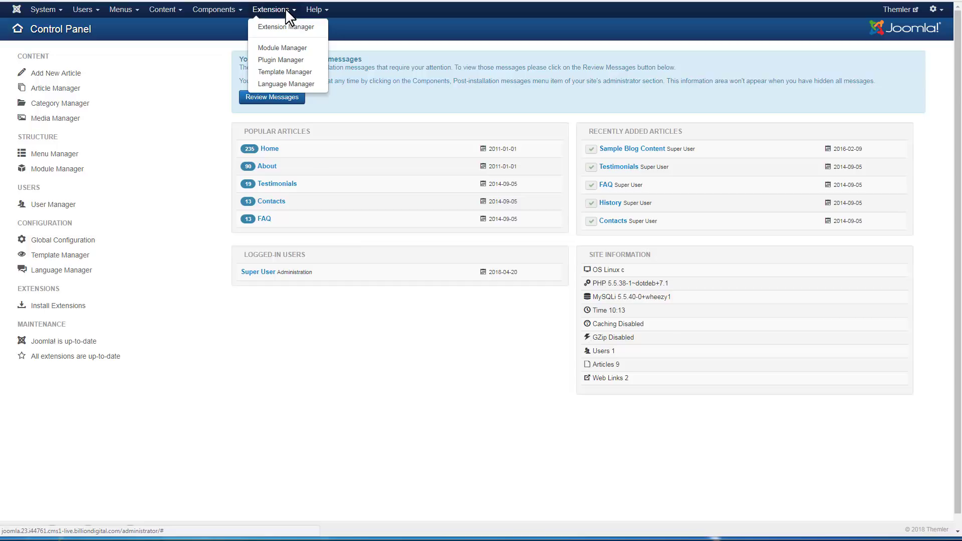
{"action": "left_click", "coordinate": [286, 27]}
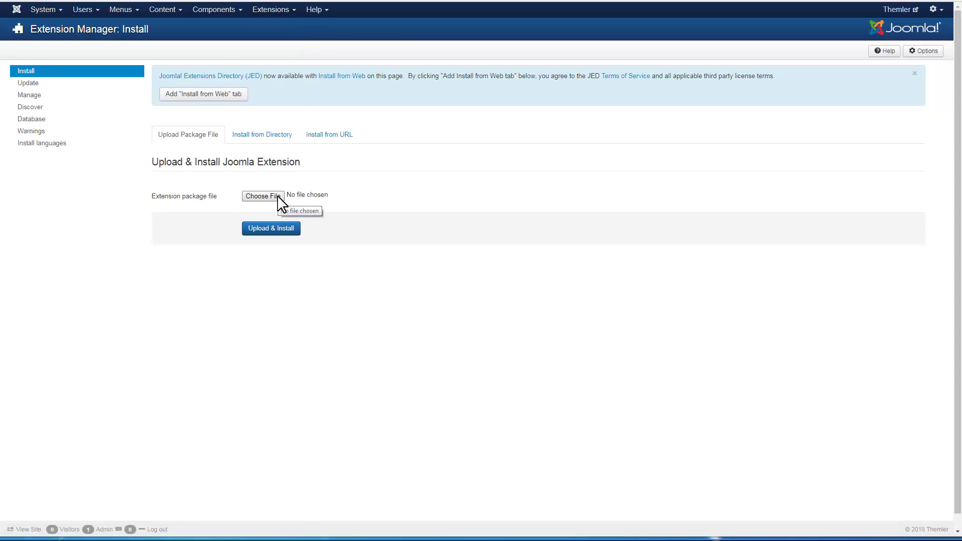
{"action": "left_click", "coordinate": [263, 197]}
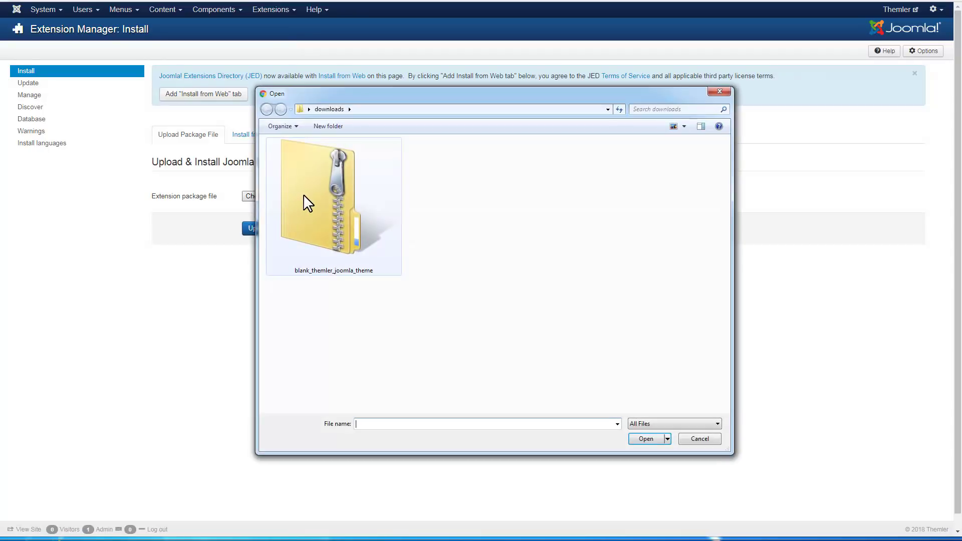
Step: Upload and install the blank Themler Joomla theme zip and dismiss the success message
{"action": "left_click", "coordinate": [304, 194]}
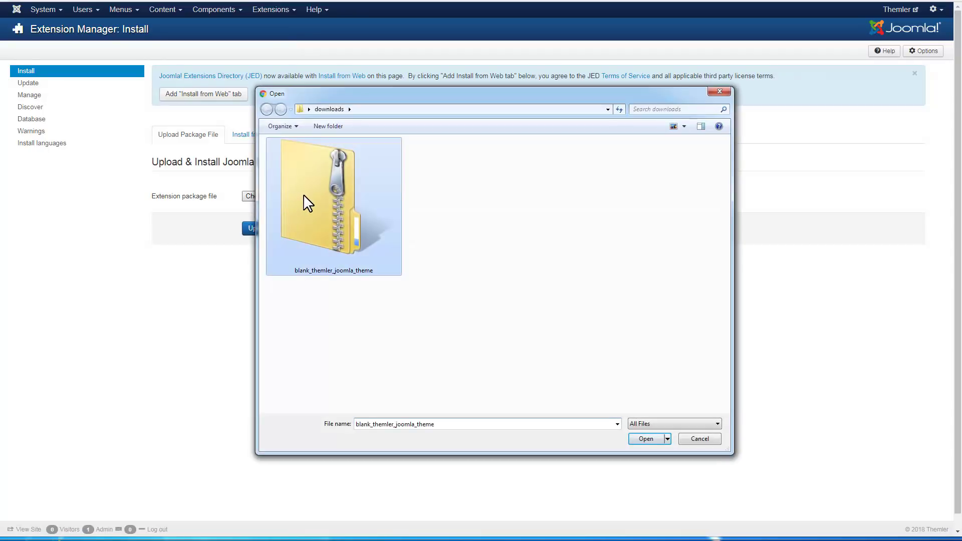
{"action": "left_click", "coordinate": [649, 439]}
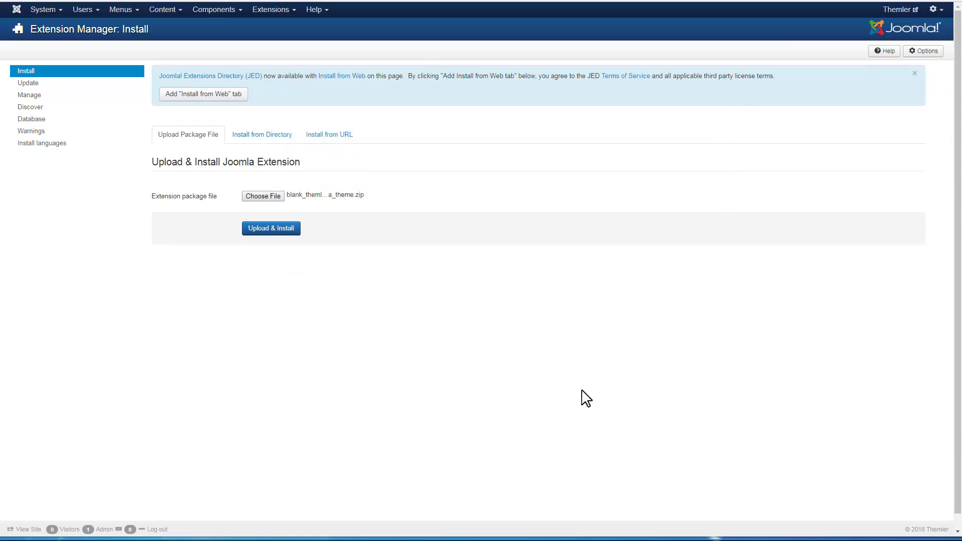
{"action": "left_click", "coordinate": [293, 230]}
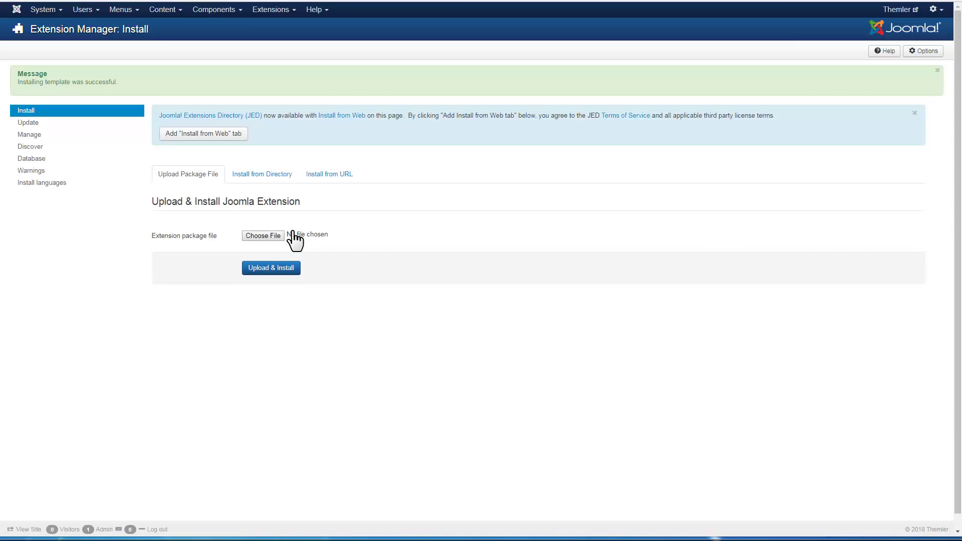
{"action": "left_click", "coordinate": [937, 71]}
Step: In Template Manager make 'untitled - Default' the site default and open its style settings
{"action": "left_click", "coordinate": [271, 9]}
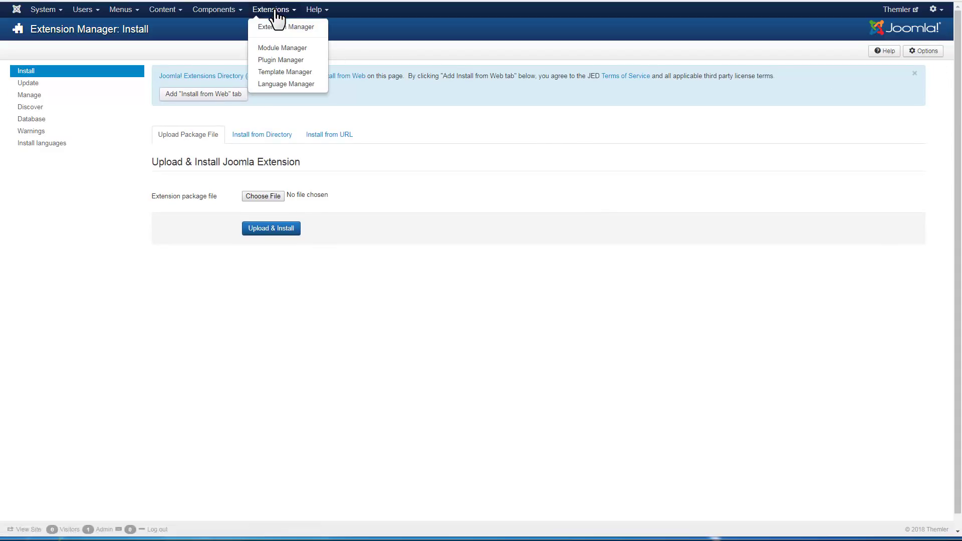
{"action": "left_click", "coordinate": [310, 73]}
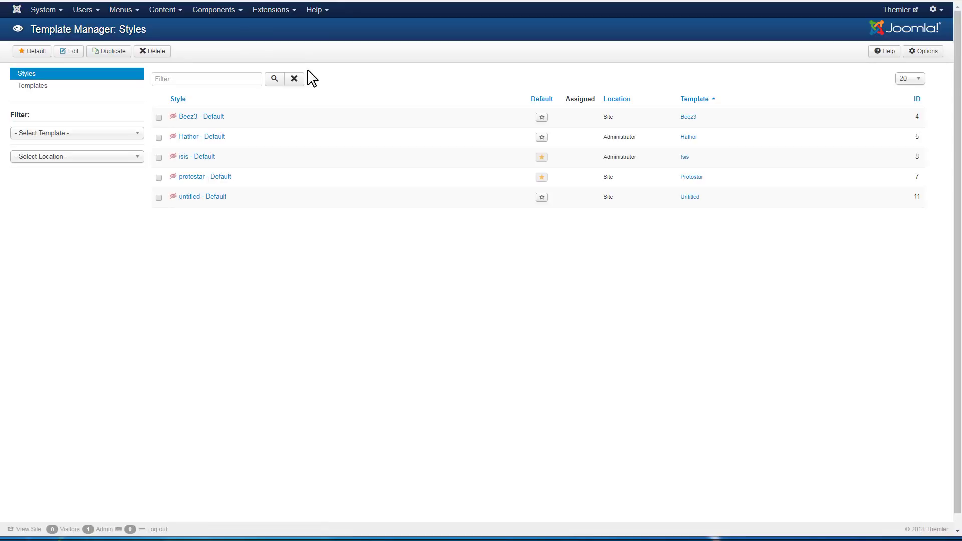
{"action": "left_click", "coordinate": [159, 197]}
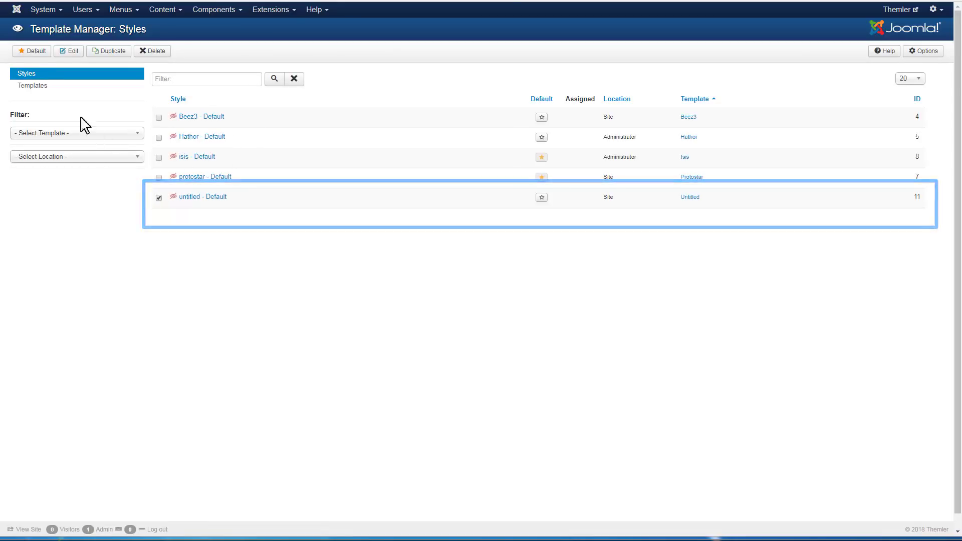
{"action": "left_click", "coordinate": [37, 51]}
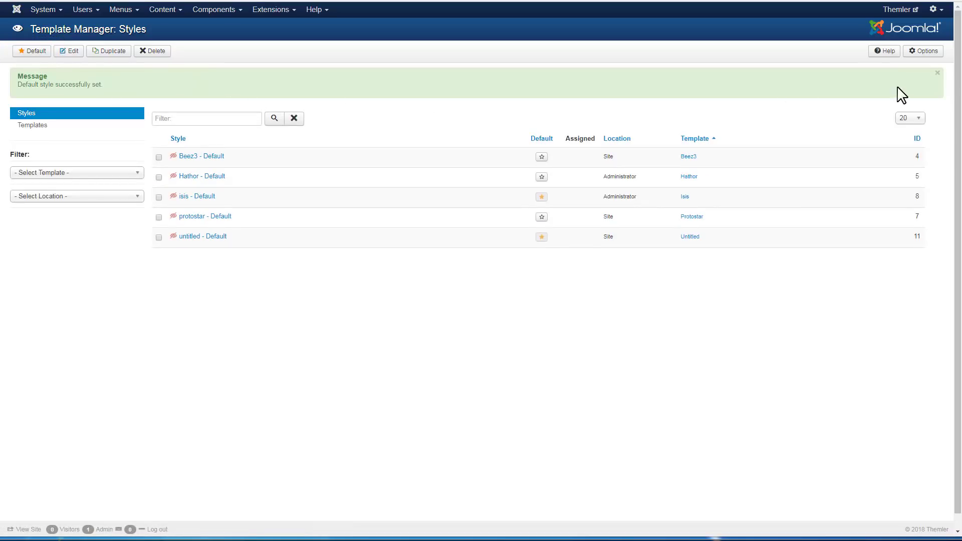
{"action": "left_click", "coordinate": [938, 74]}
{"action": "left_click", "coordinate": [190, 197]}
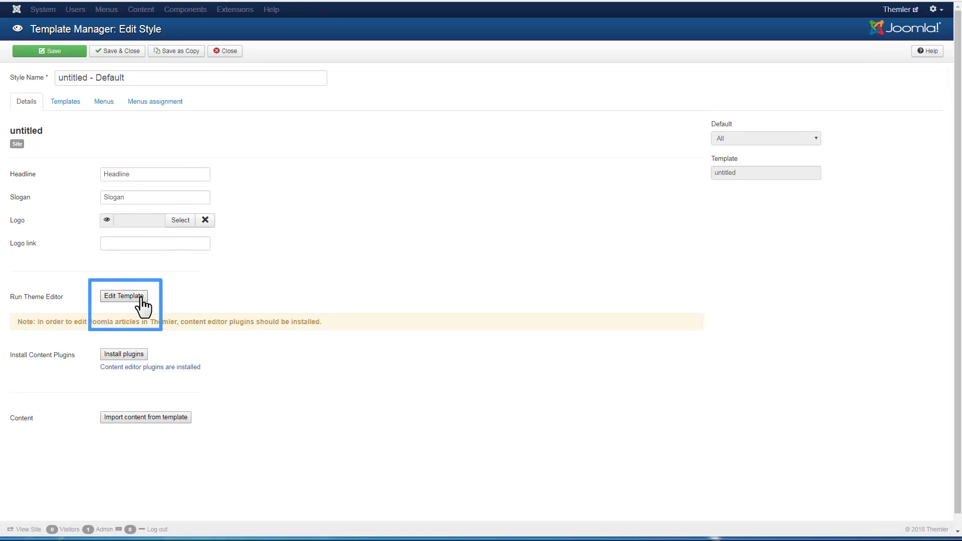
Step: Launch the Themler theme editor from the Edit Style page
{"action": "left_click", "coordinate": [124, 297]}
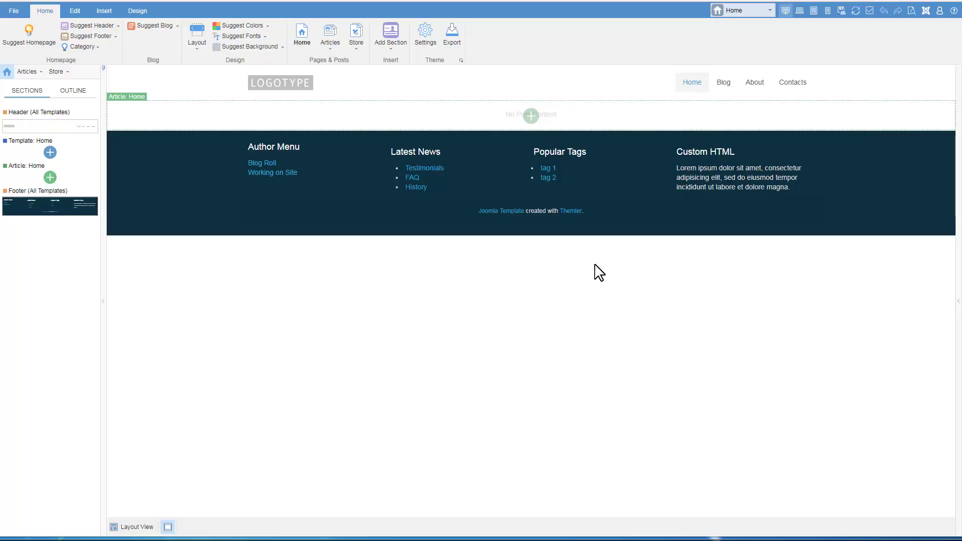
{"action": "mouse_move", "coordinate": [539, 92]}
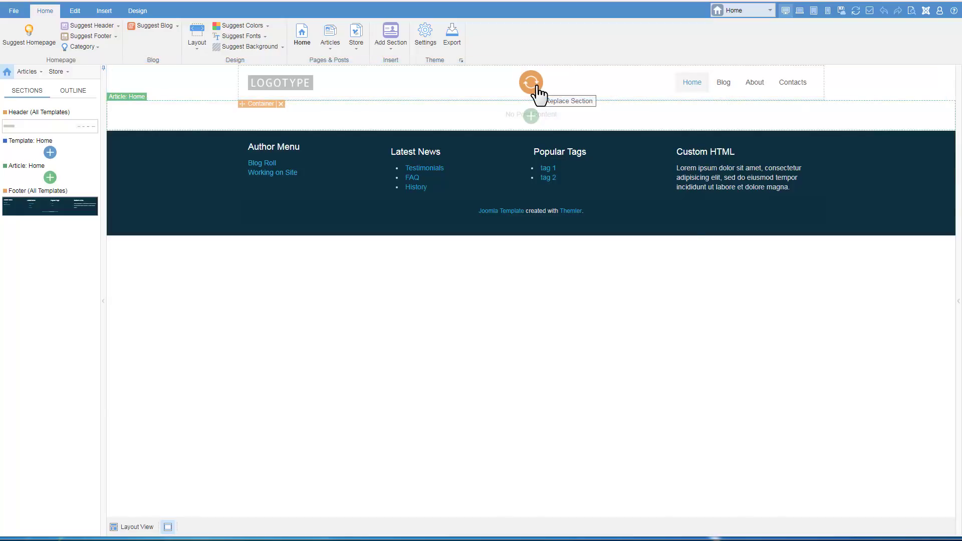
Step: Replace the empty home section with the Creative 'Idea. Design. Success.' hero
{"action": "left_click", "coordinate": [532, 83]}
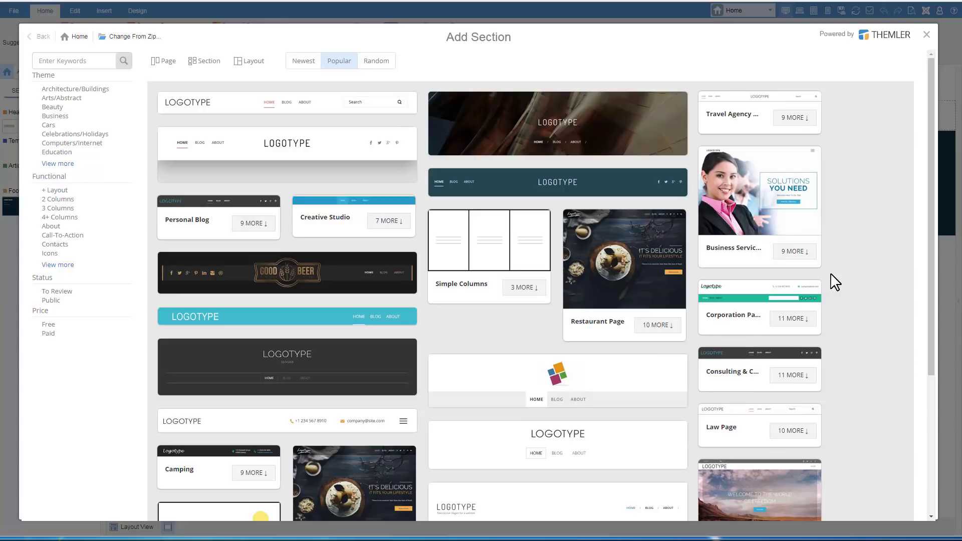
{"action": "scroll", "coordinate": [835, 282], "scroll_direction": "down", "scroll_amount": 5}
{"action": "scroll", "coordinate": [834, 281], "scroll_direction": "down", "scroll_amount": 5}
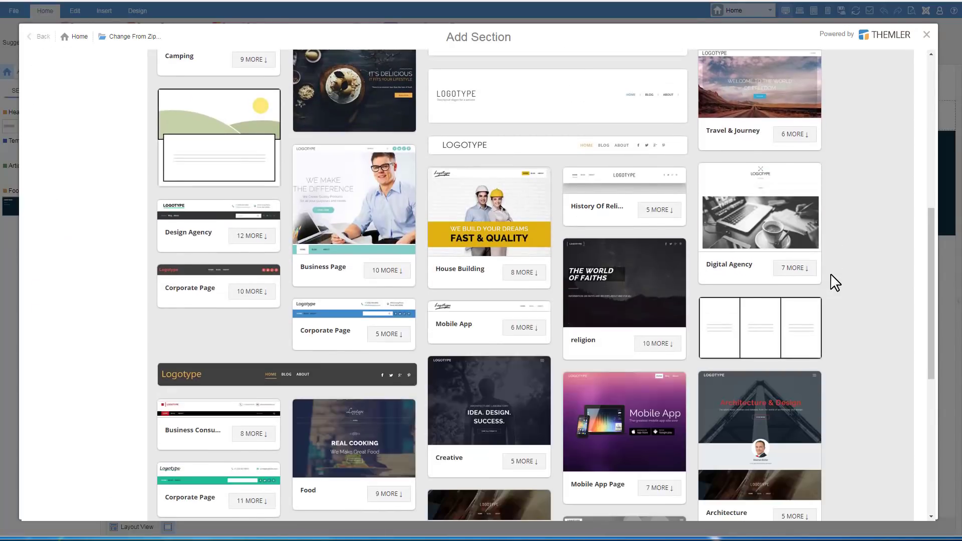
{"action": "scroll", "coordinate": [834, 282], "scroll_direction": "down", "scroll_amount": 3}
{"action": "scroll", "coordinate": [526, 338], "scroll_direction": "down", "scroll_amount": 2}
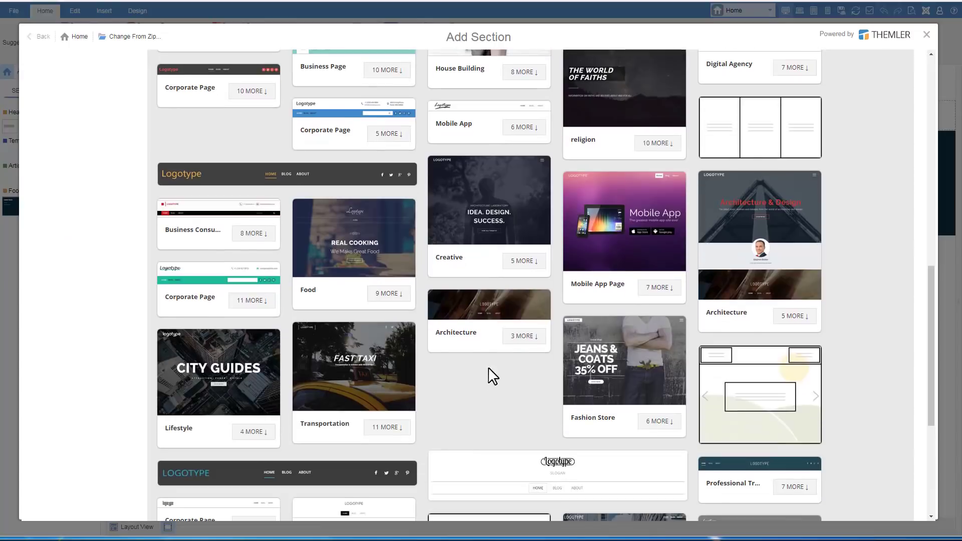
{"action": "left_click", "coordinate": [462, 233]}
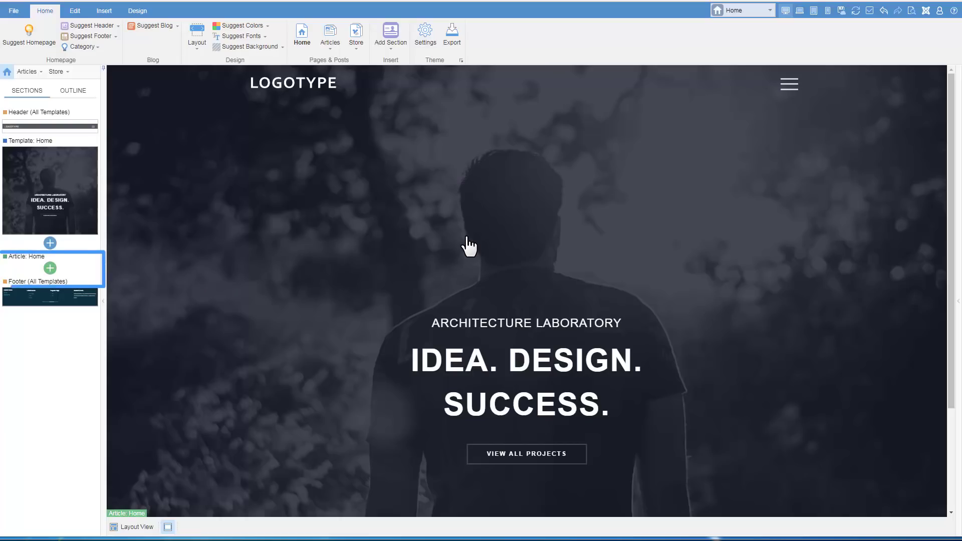
Step: Add the Latest Projects section, then a 3 Columns features section beneath it
{"action": "left_click", "coordinate": [51, 269]}
{"action": "scroll", "coordinate": [403, 321], "scroll_direction": "down", "scroll_amount": 1}
{"action": "scroll", "coordinate": [403, 321], "scroll_direction": "down", "scroll_amount": 5}
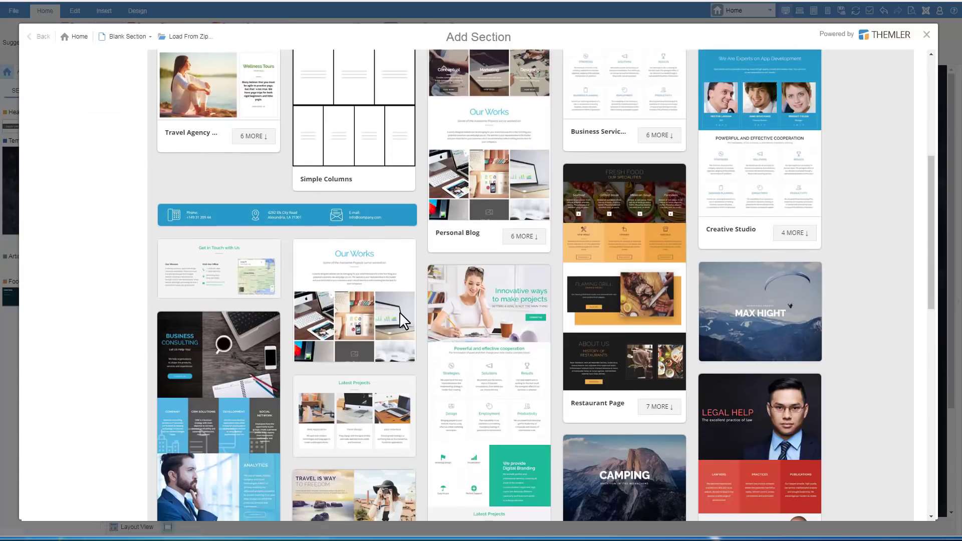
{"action": "scroll", "coordinate": [404, 322], "scroll_direction": "down", "scroll_amount": 3}
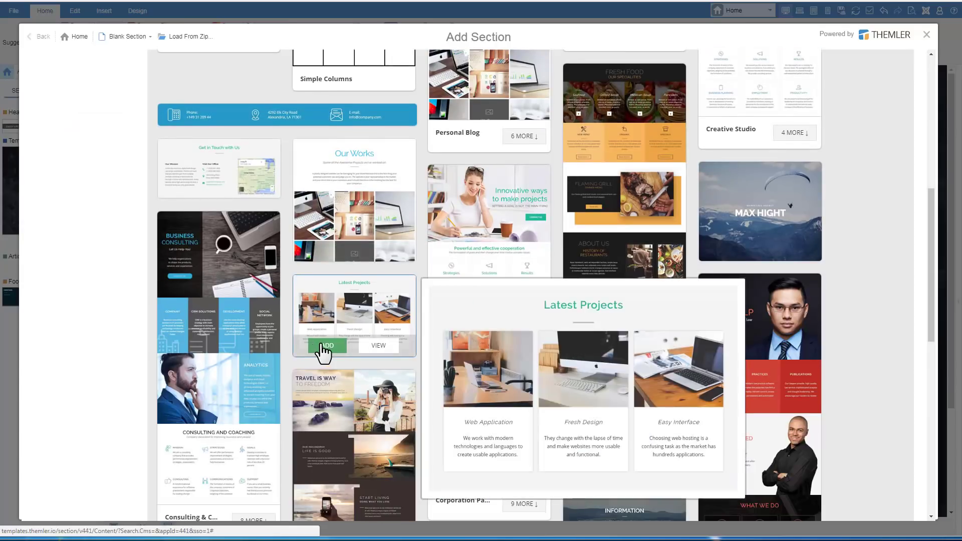
{"action": "left_click", "coordinate": [324, 349]}
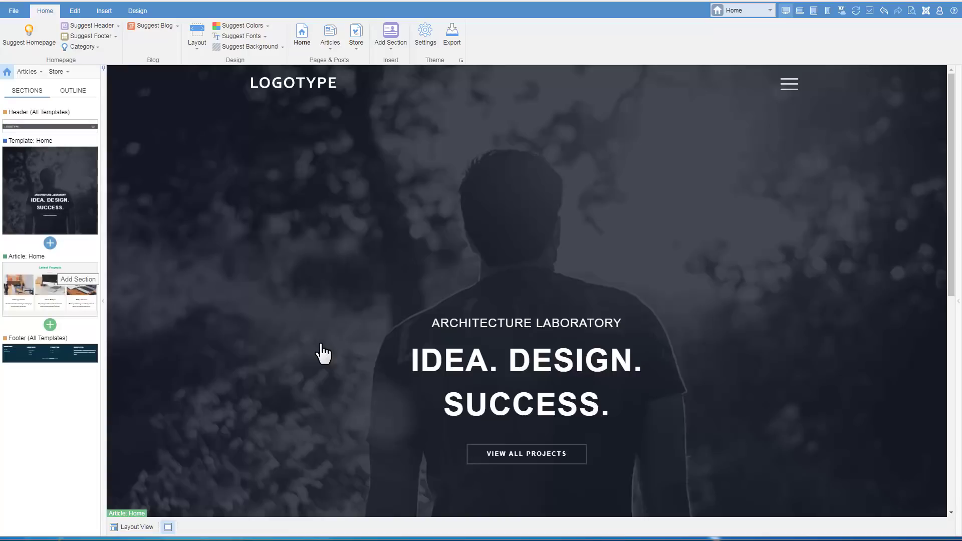
{"action": "left_click", "coordinate": [50, 334]}
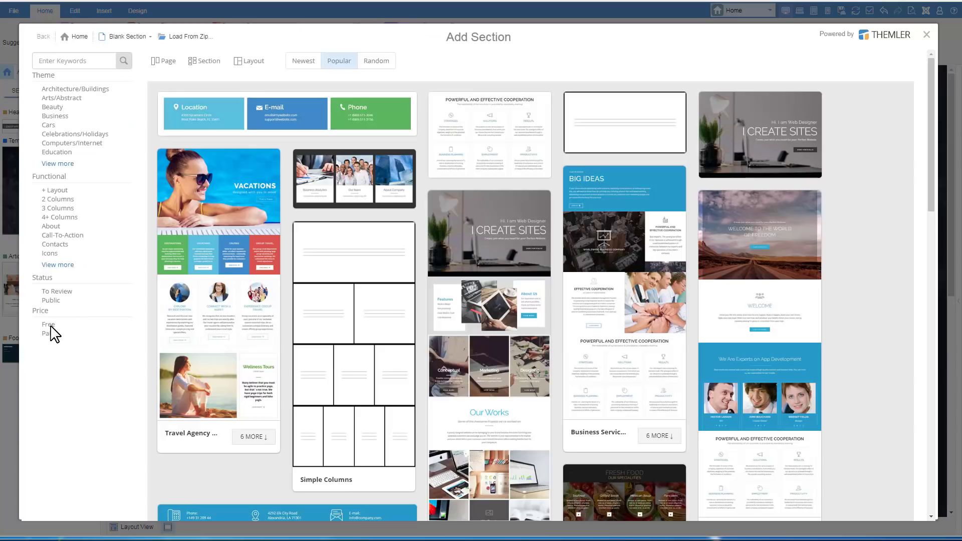
{"action": "left_click", "coordinate": [57, 209]}
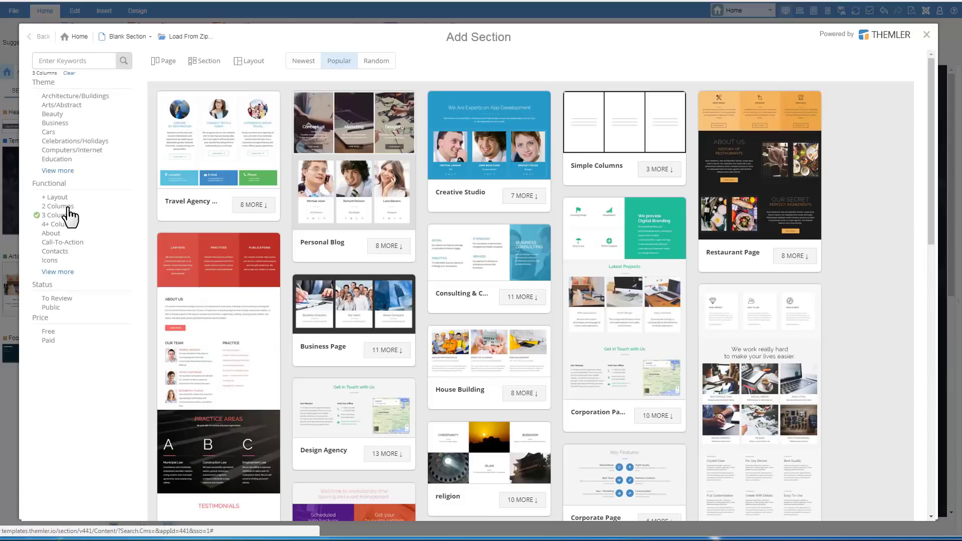
{"action": "mouse_move", "coordinate": [624, 298]}
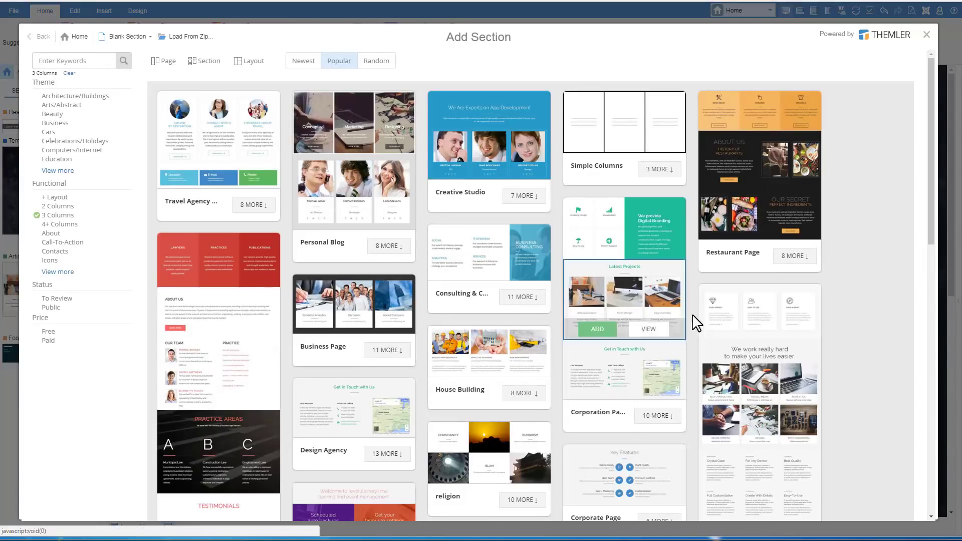
{"action": "left_click", "coordinate": [733, 328]}
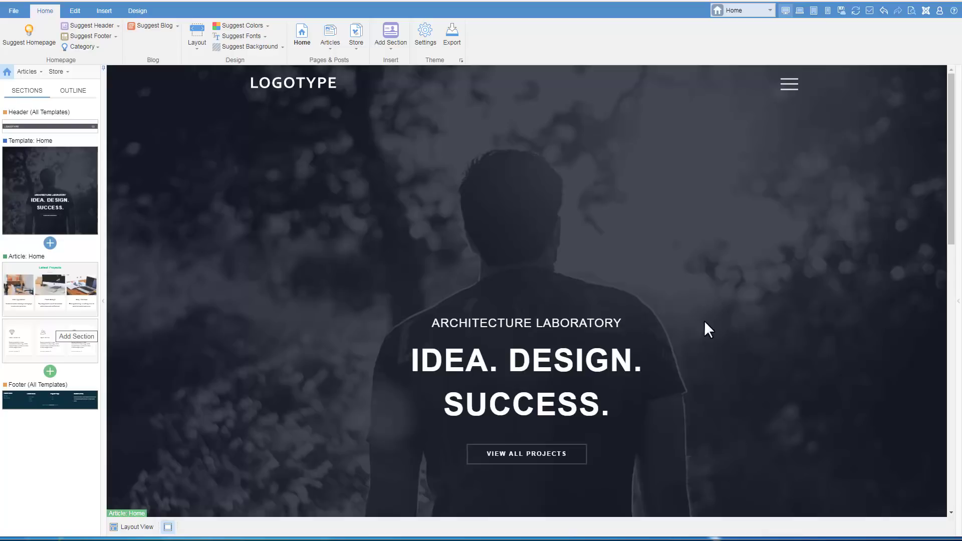
Step: Browse the theme file options and Insert ribbon, ending on the Design settings
{"action": "left_click", "coordinate": [658, 304]}
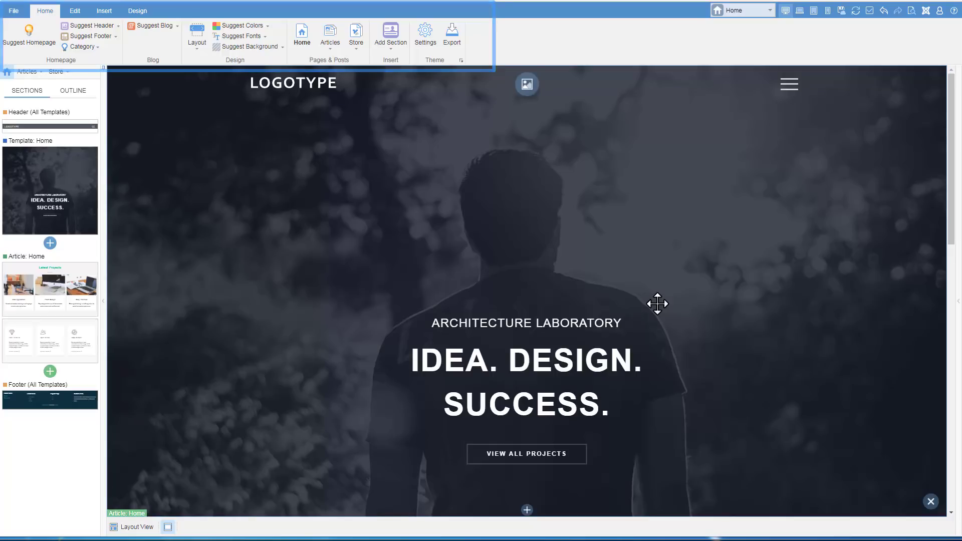
{"action": "left_click", "coordinate": [15, 11]}
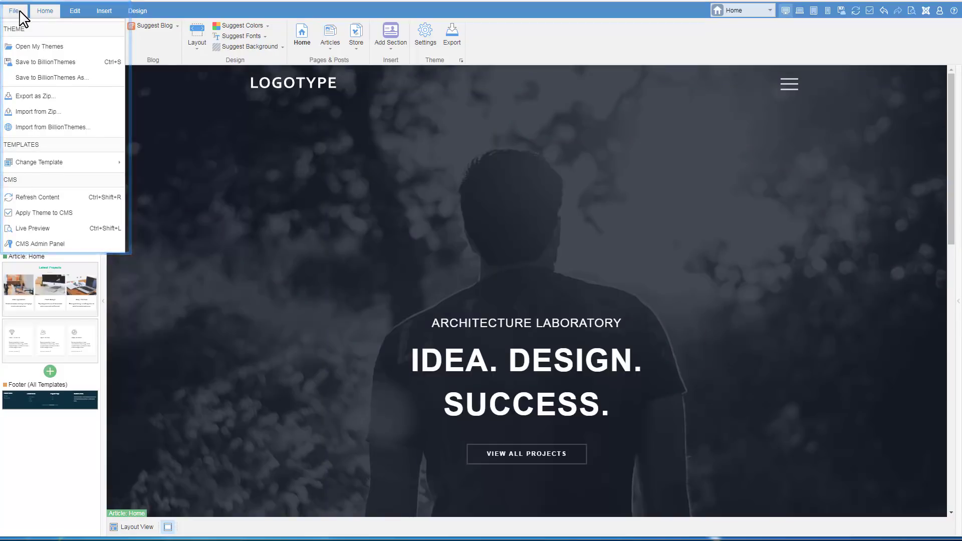
{"action": "left_click", "coordinate": [17, 12]}
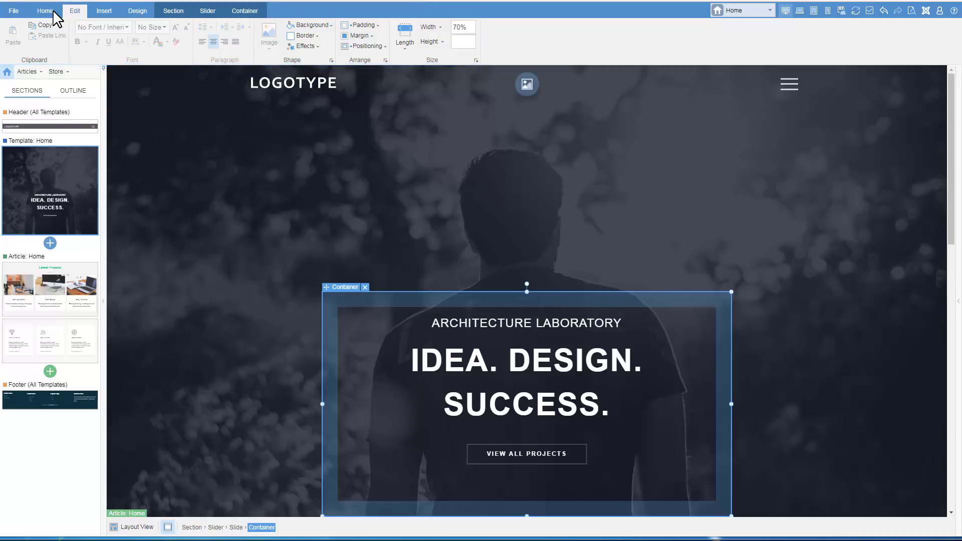
{"action": "left_click", "coordinate": [104, 11]}
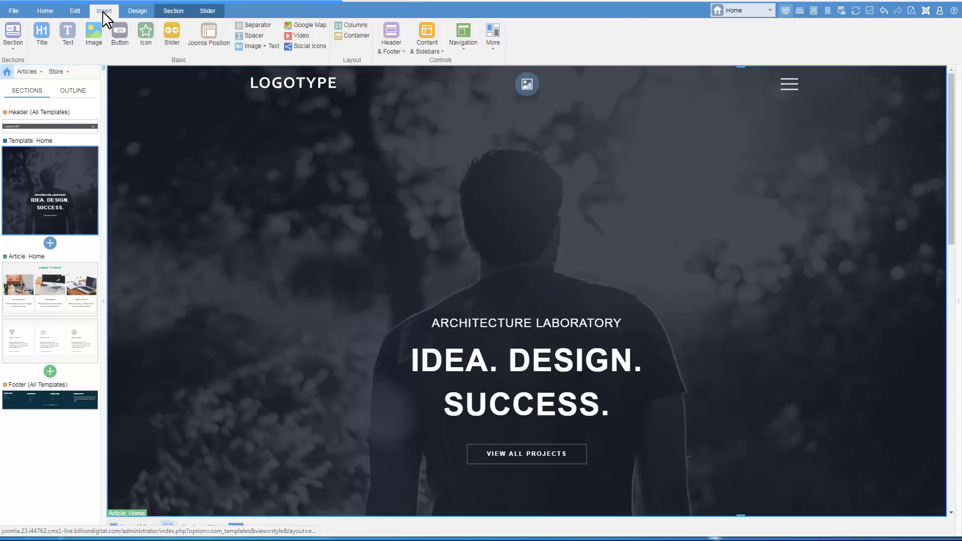
{"action": "left_click", "coordinate": [133, 10]}
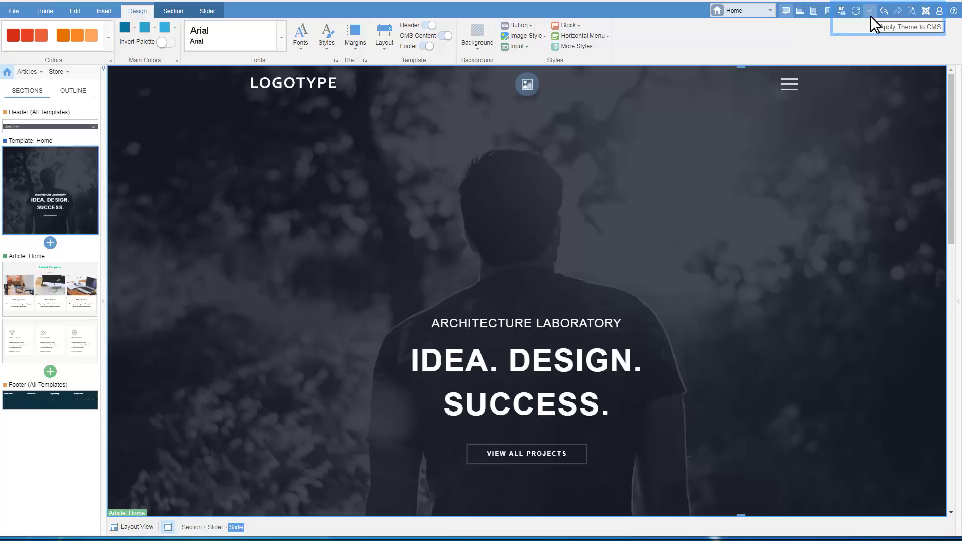
Step: Look through the templates/articles list and the store templates list
{"action": "left_click", "coordinate": [29, 72]}
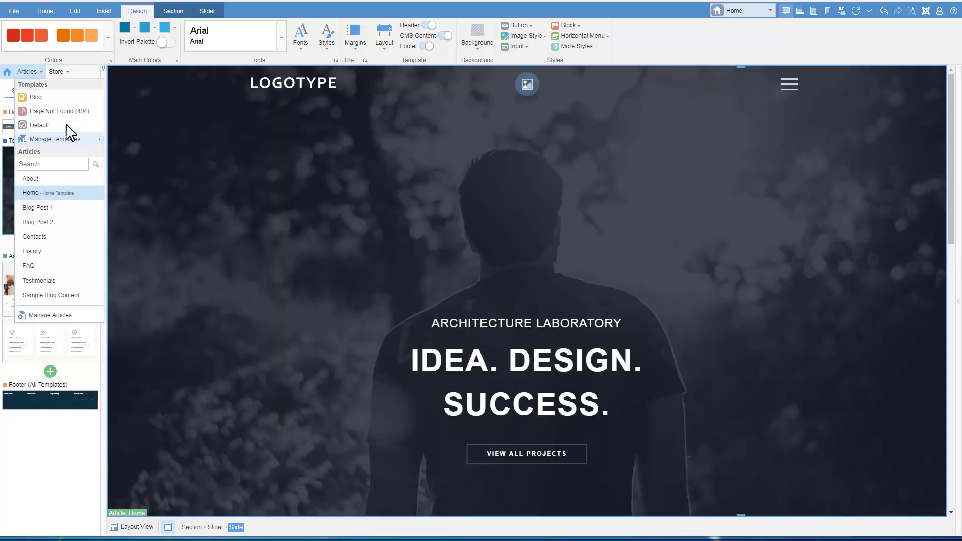
{"action": "left_click", "coordinate": [33, 72]}
{"action": "left_click", "coordinate": [60, 71]}
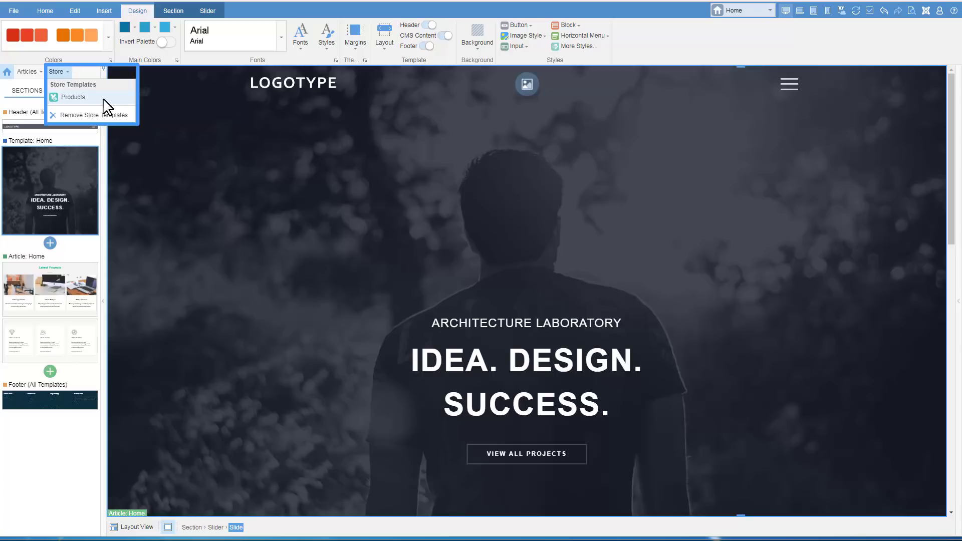
{"action": "left_click", "coordinate": [59, 72]}
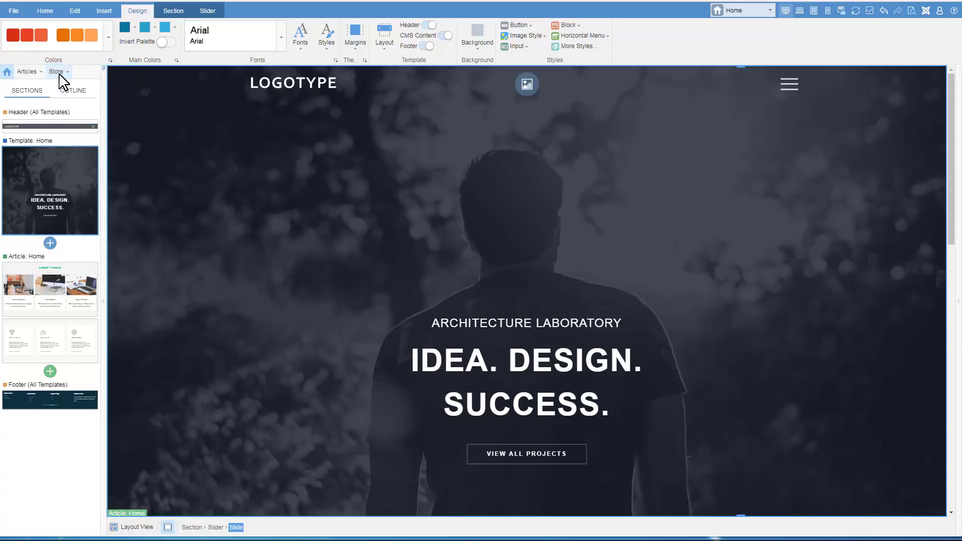
Step: Toggle between Outline and Sections views, then collapse the sections panel
{"action": "left_click", "coordinate": [74, 90]}
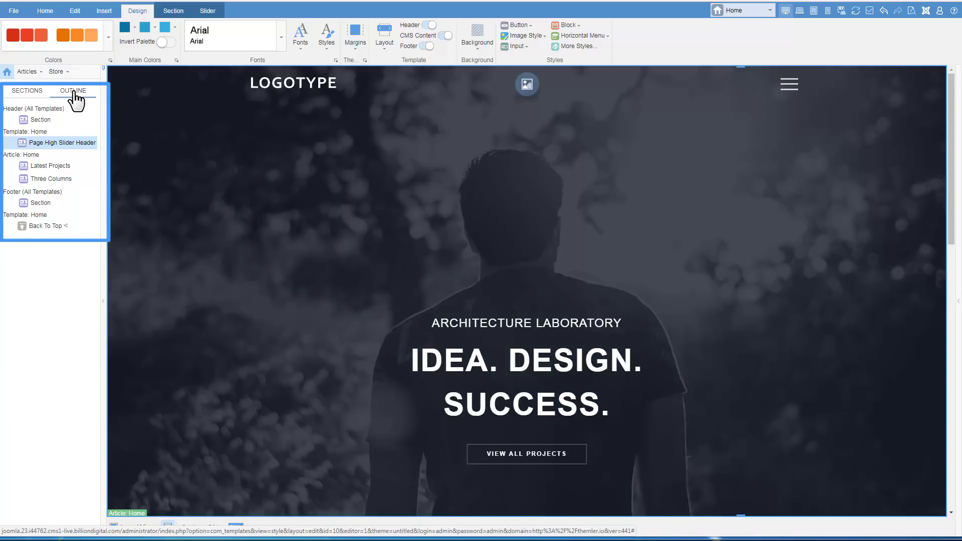
{"action": "left_click", "coordinate": [28, 91]}
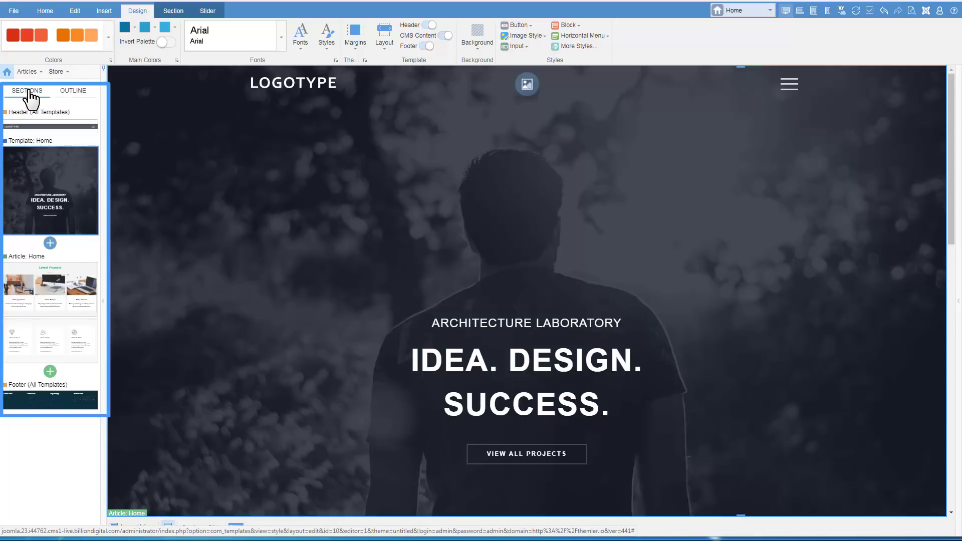
{"action": "left_click", "coordinate": [102, 116]}
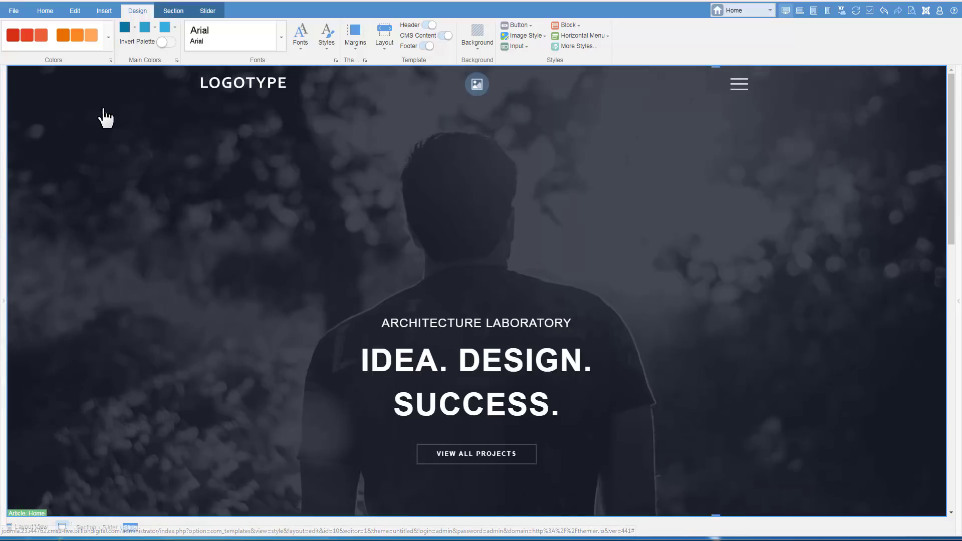
Step: Expand the sections panel and inspect the header and hero text container
{"action": "left_click", "coordinate": [6, 121]}
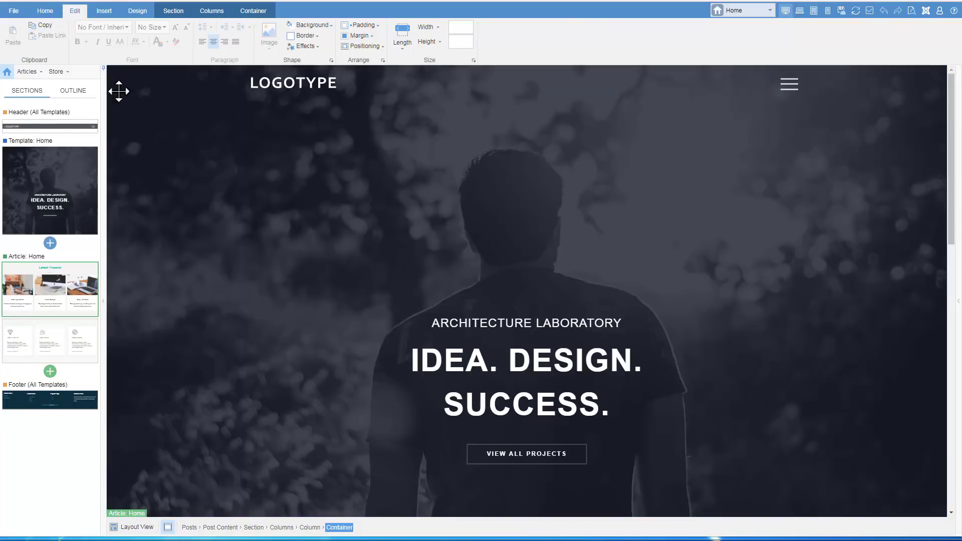
{"action": "left_click", "coordinate": [139, 81]}
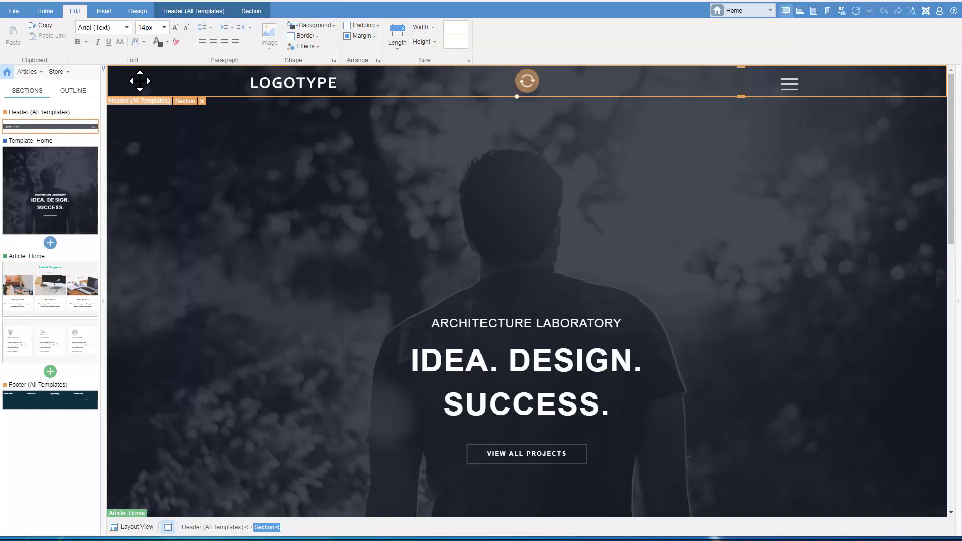
{"action": "scroll", "coordinate": [300, 229], "scroll_direction": "down", "scroll_amount": 3}
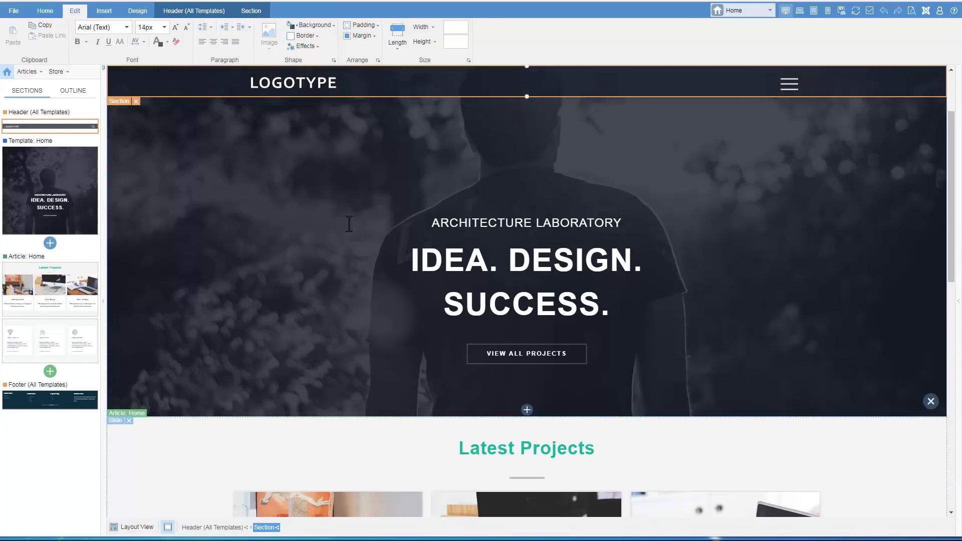
{"action": "left_click", "coordinate": [383, 199]}
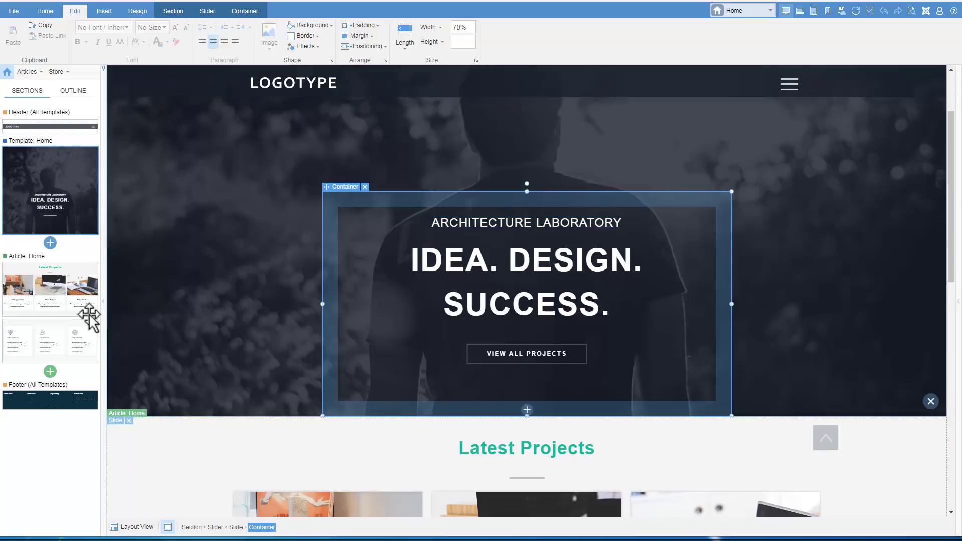
Step: Inspect the three feature cards section and its Pixel Perfect column, then return to the header
{"action": "left_click", "coordinate": [60, 329]}
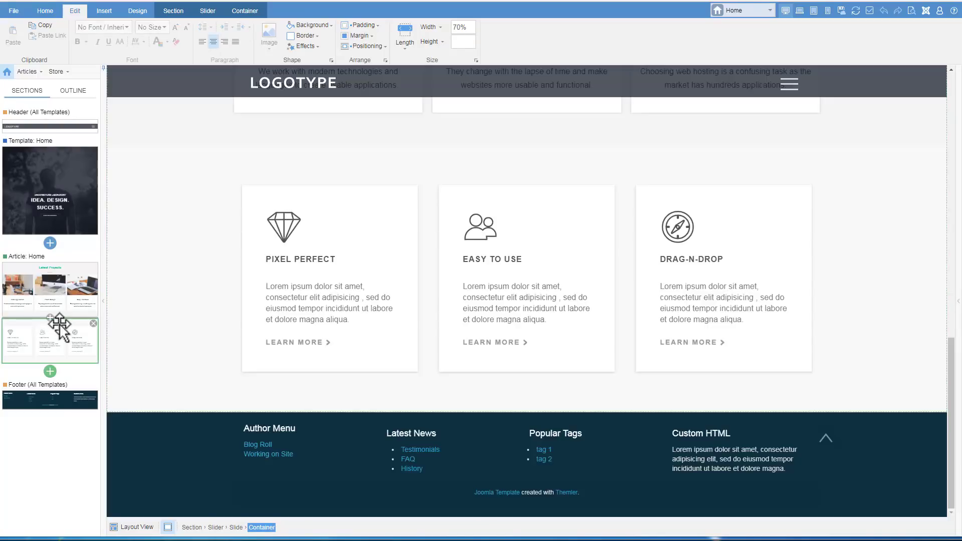
{"action": "left_click", "coordinate": [258, 194]}
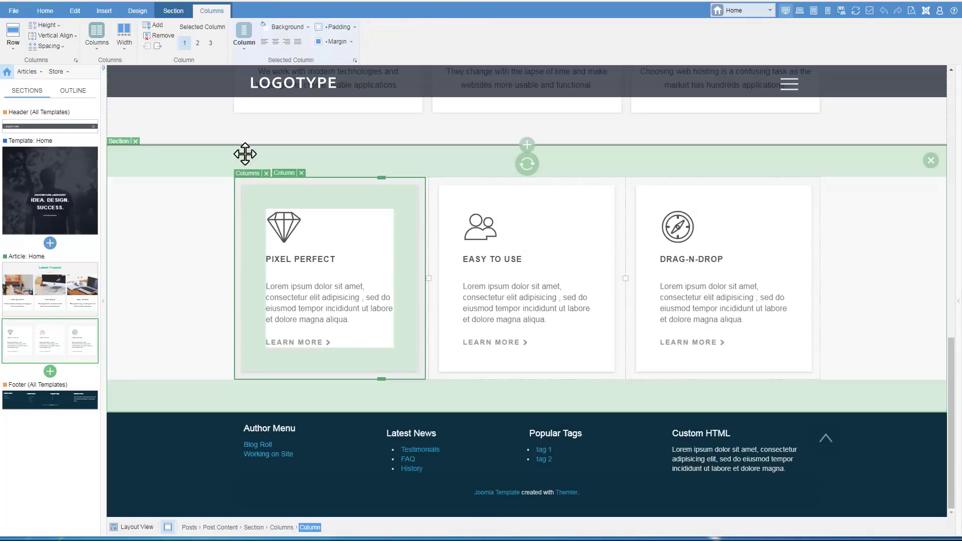
{"action": "left_click", "coordinate": [246, 155]}
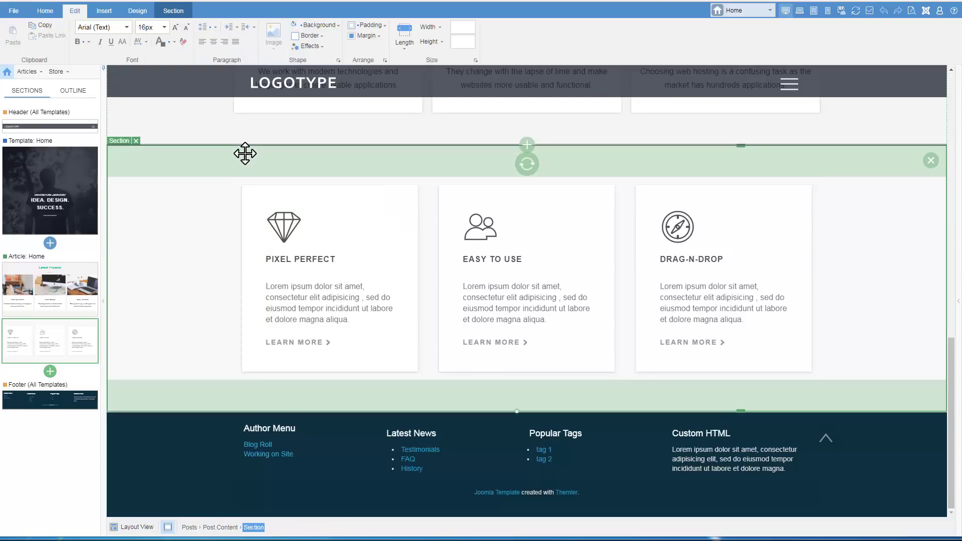
{"action": "scroll", "coordinate": [194, 86], "scroll_direction": "up", "scroll_amount": 8}
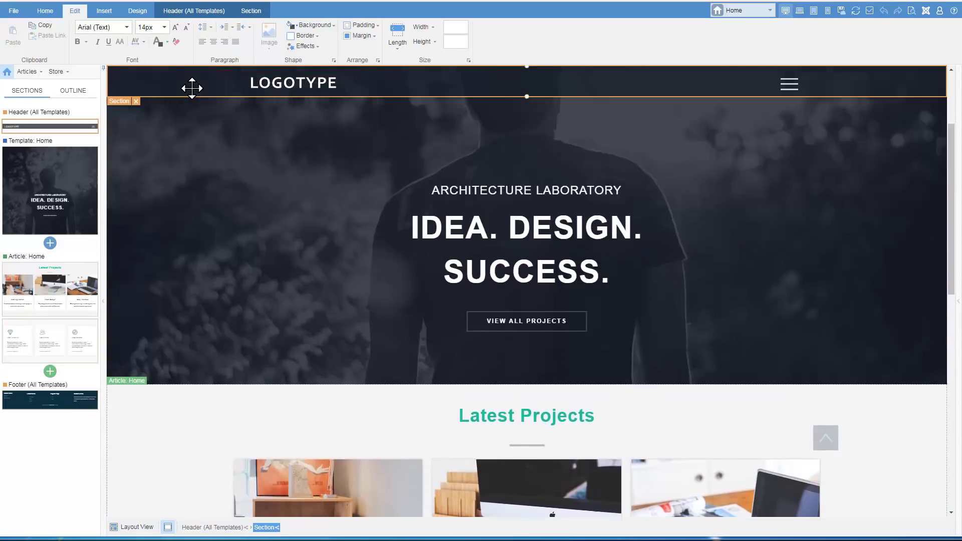
{"action": "left_click", "coordinate": [191, 88]}
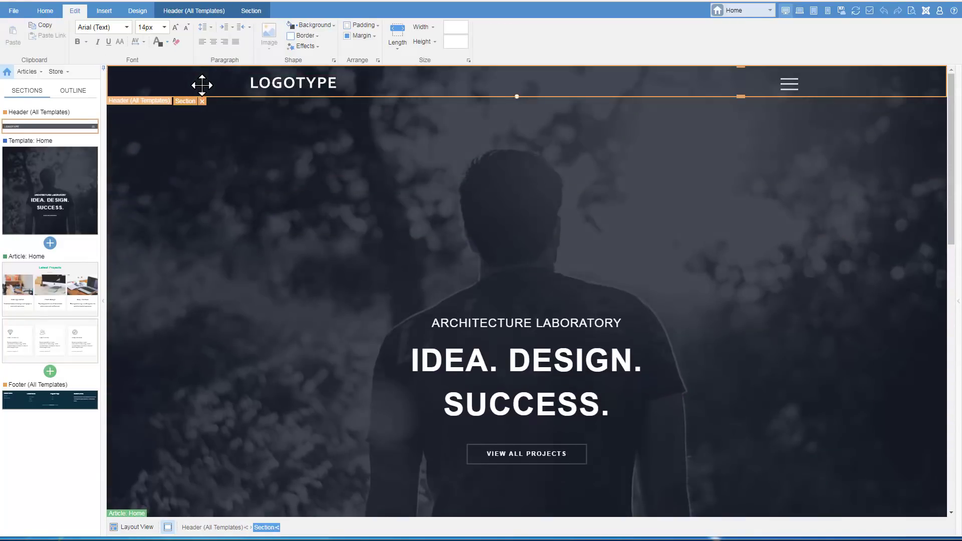
Step: Set the LOGOTYPE logo height to 30px in its docked Arrange properties
{"action": "left_click", "coordinate": [323, 83]}
{"action": "left_click", "coordinate": [332, 60]}
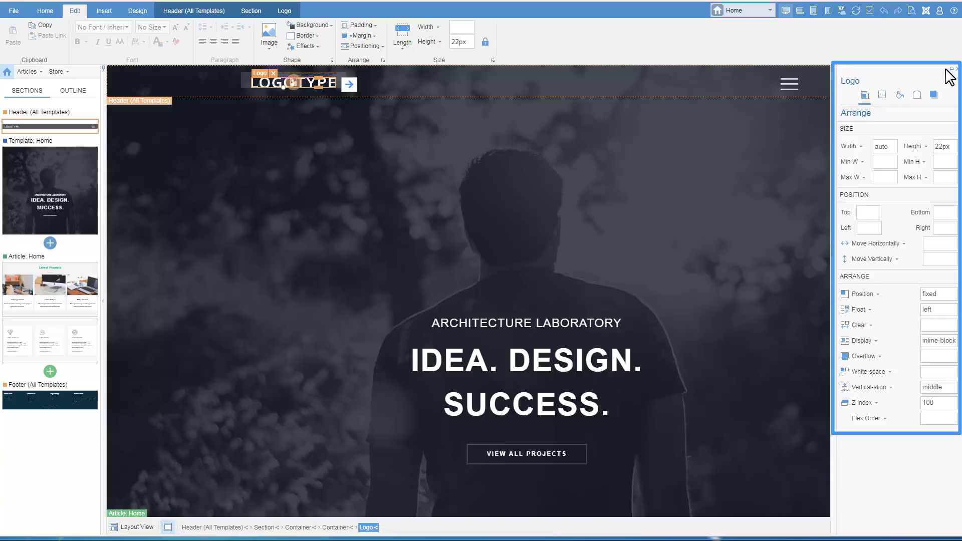
{"action": "left_click", "coordinate": [951, 71]}
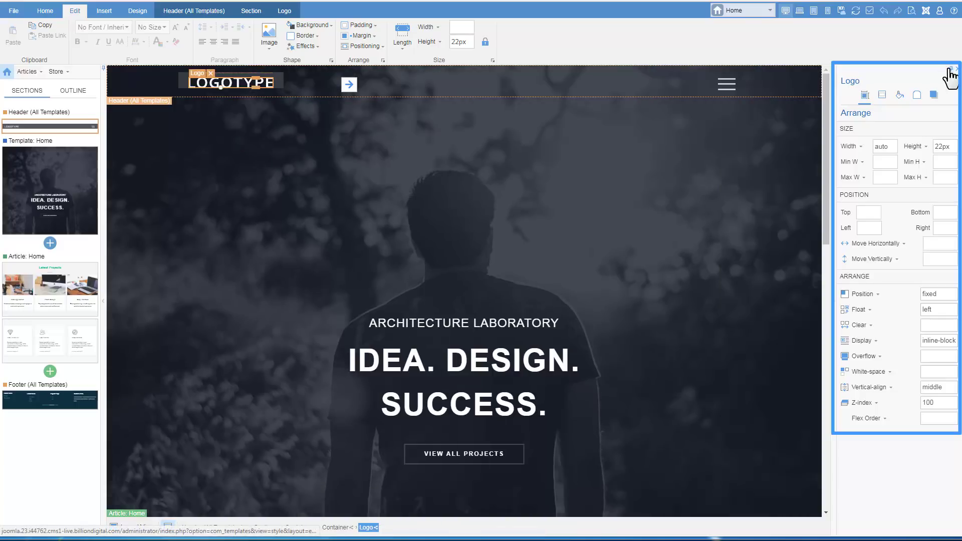
{"action": "double_click", "coordinate": [942, 146]}
{"action": "type", "text": "30"}
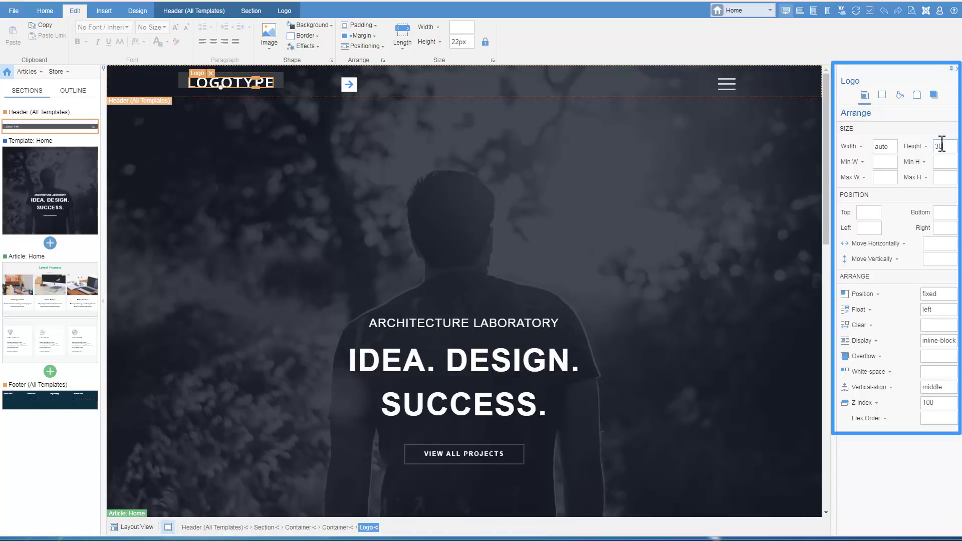
{"action": "key", "text": "Return"}
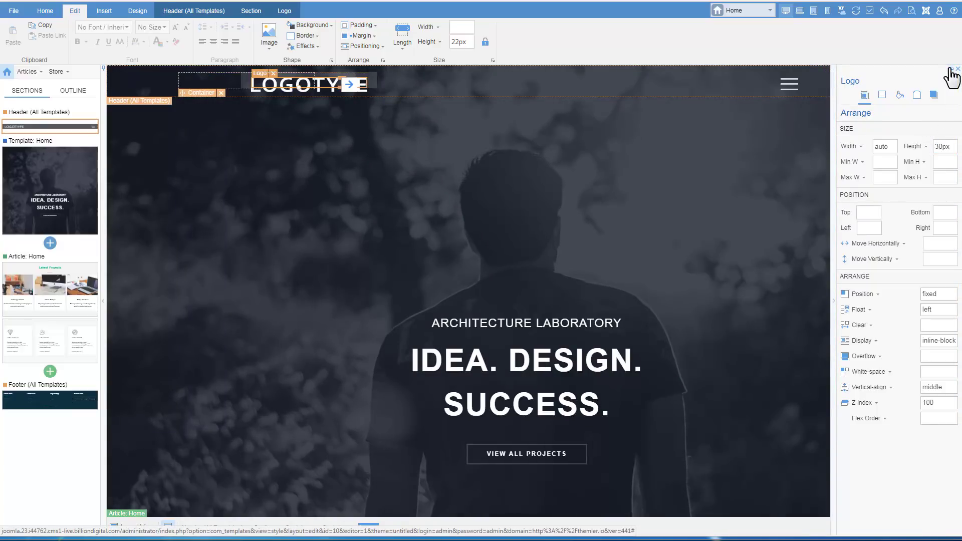
{"action": "left_click", "coordinate": [953, 72]}
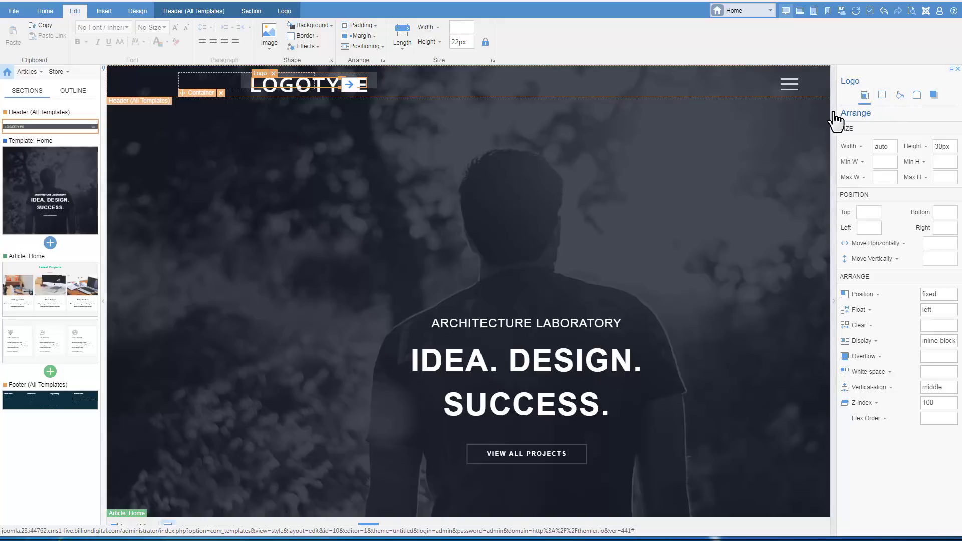
{"action": "left_click", "coordinate": [837, 132]}
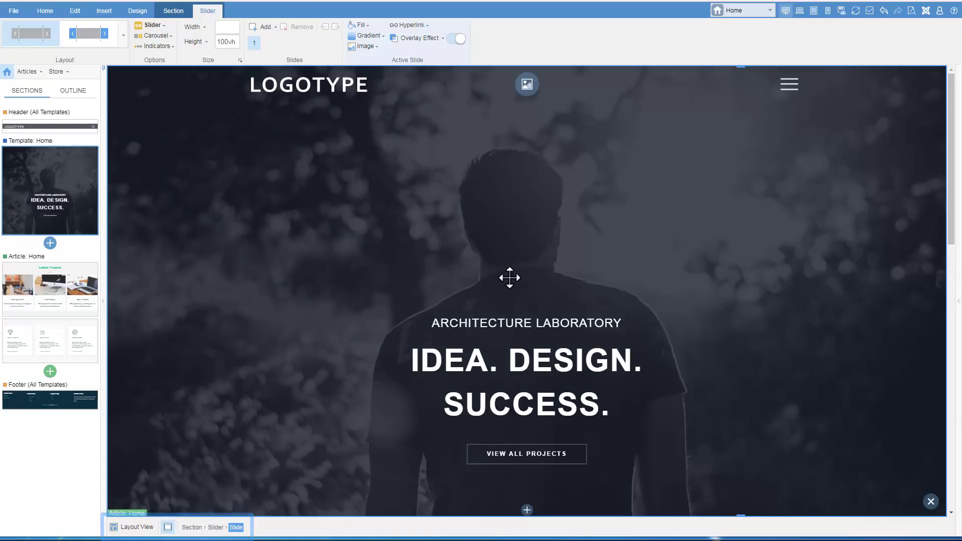
{"action": "left_click", "coordinate": [133, 527]}
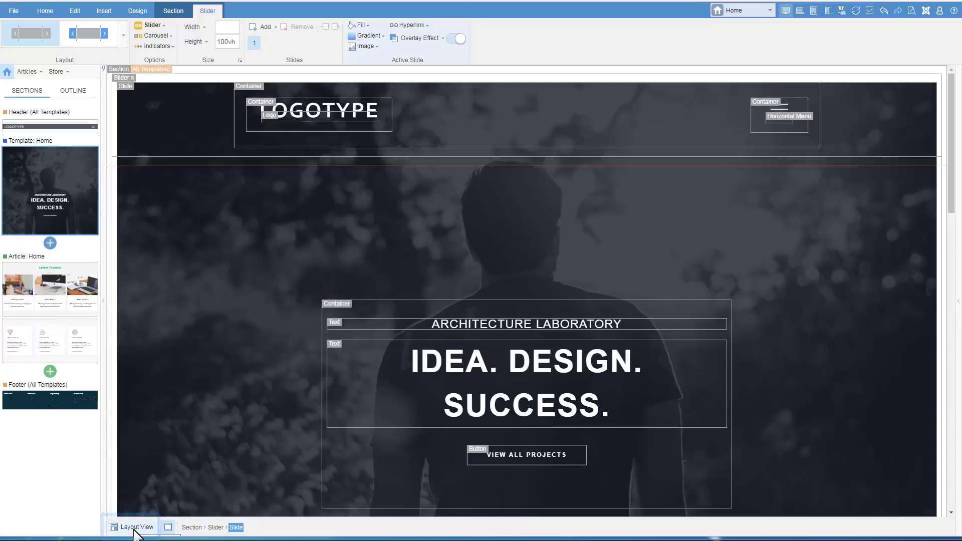
{"action": "left_click", "coordinate": [136, 532]}
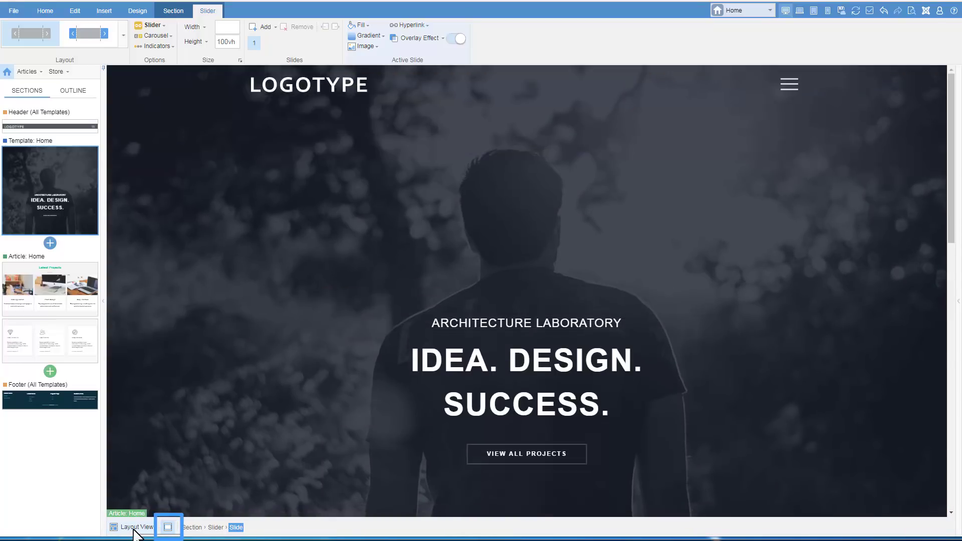
{"action": "left_click", "coordinate": [354, 304]}
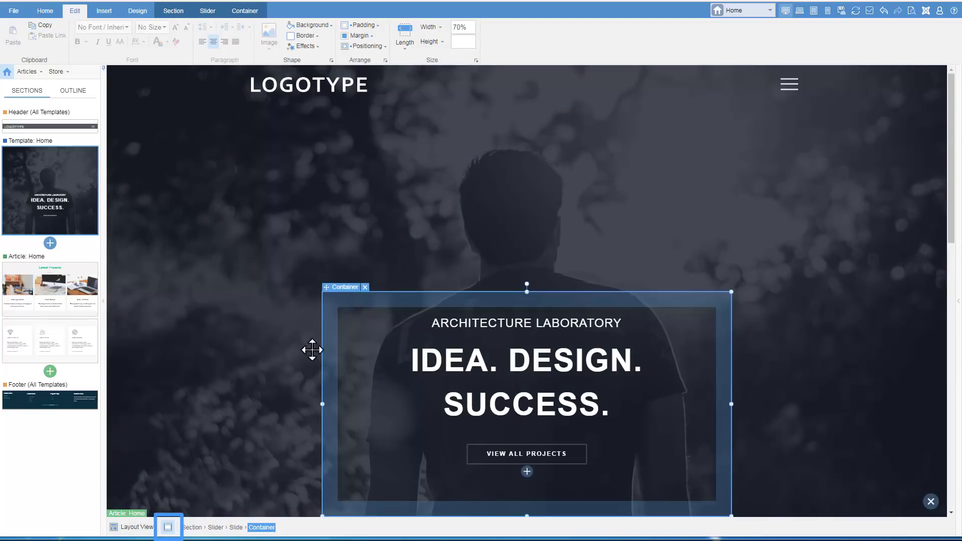
{"action": "left_click", "coordinate": [168, 529]}
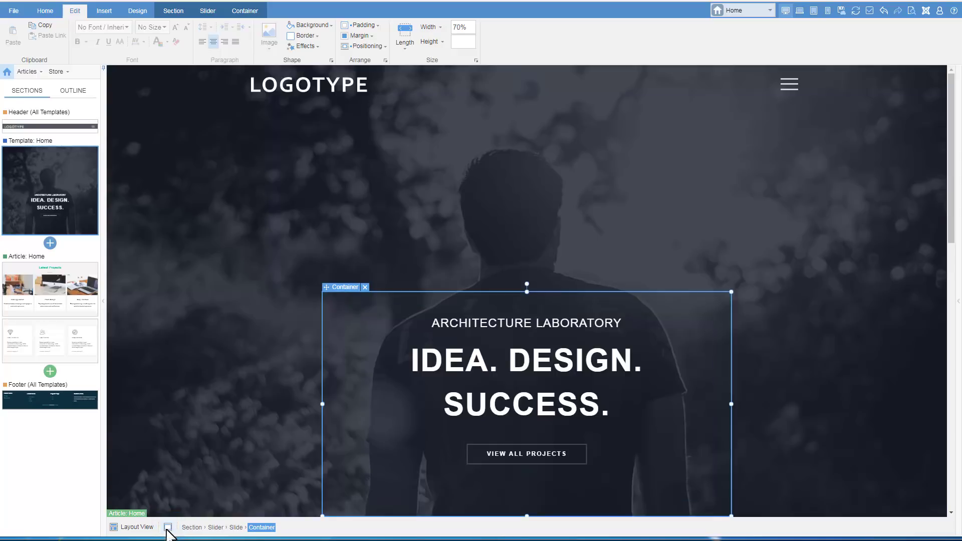
{"action": "left_click", "coordinate": [168, 528]}
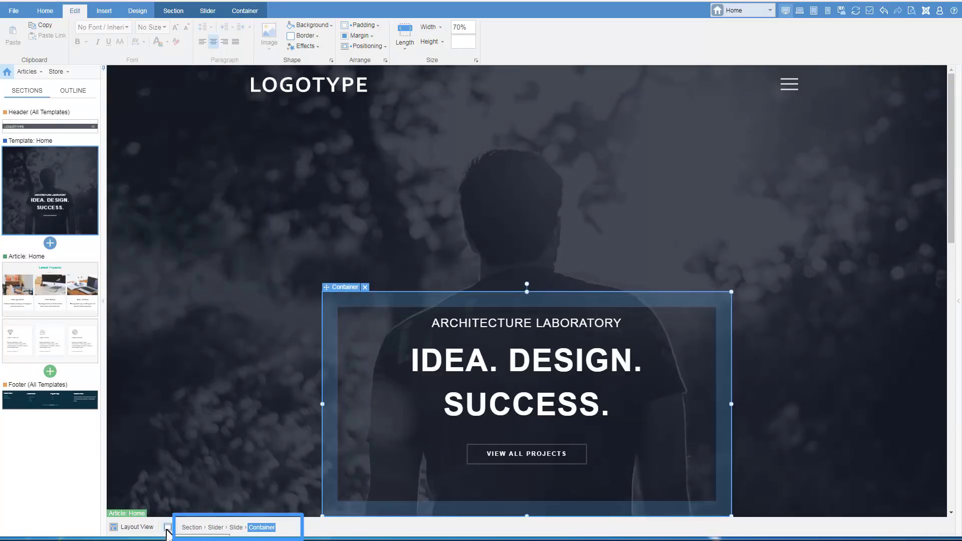
{"action": "left_click", "coordinate": [263, 528]}
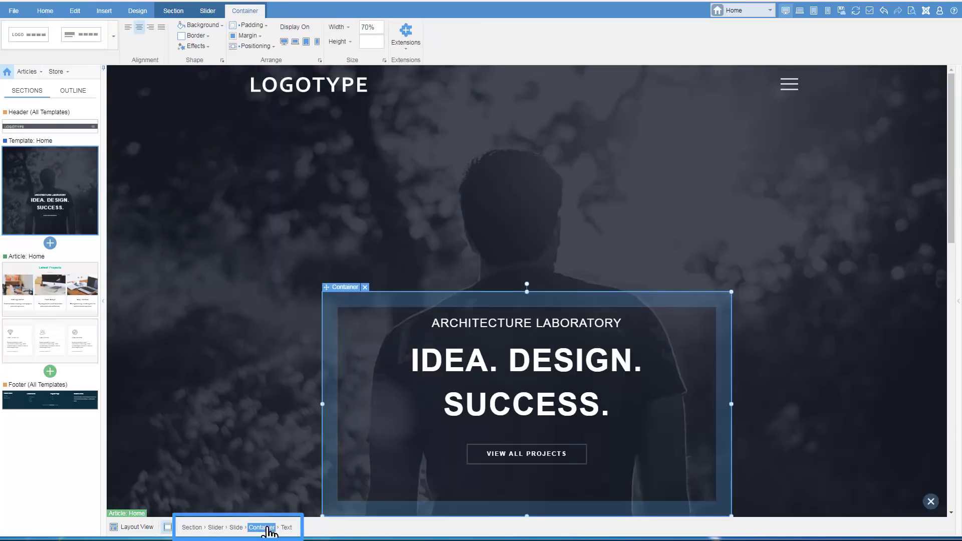
{"action": "left_click", "coordinate": [236, 528]}
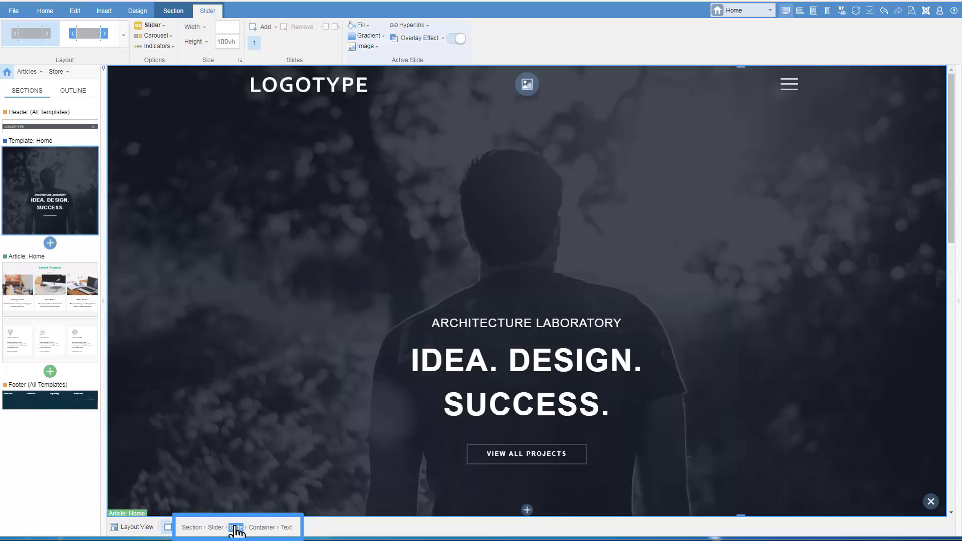
{"action": "left_click", "coordinate": [216, 527]}
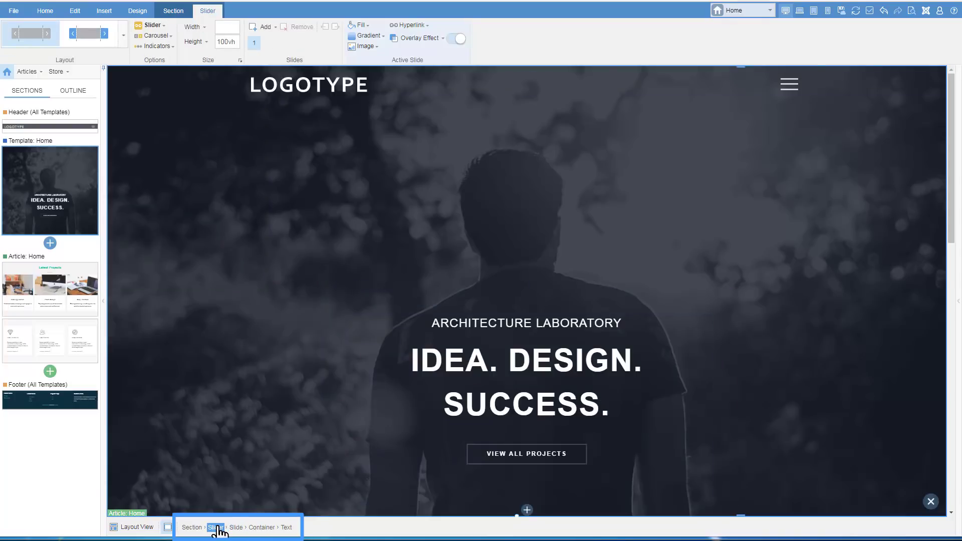
{"action": "left_click", "coordinate": [192, 527]}
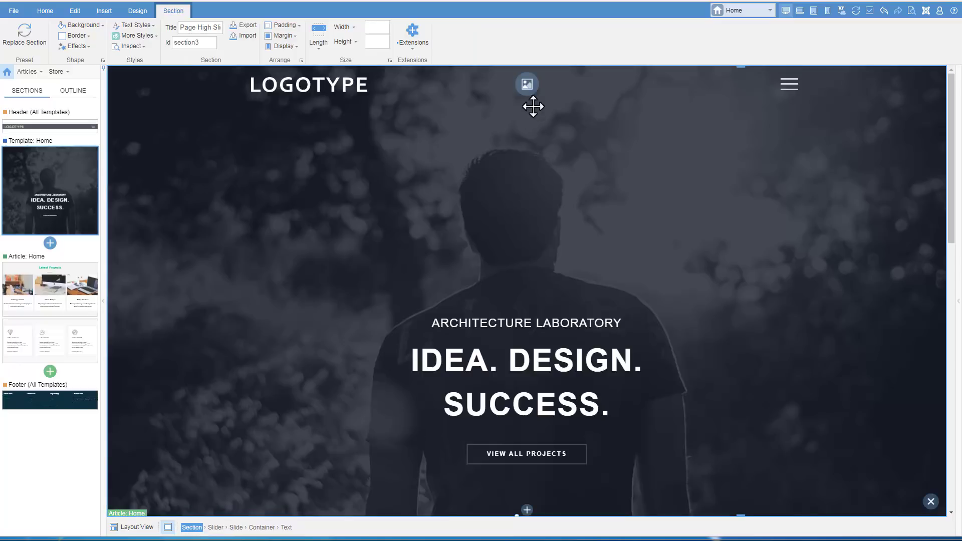
Step: Set the slide background to the medium-size business charts clipart photo
{"action": "left_click", "coordinate": [528, 85]}
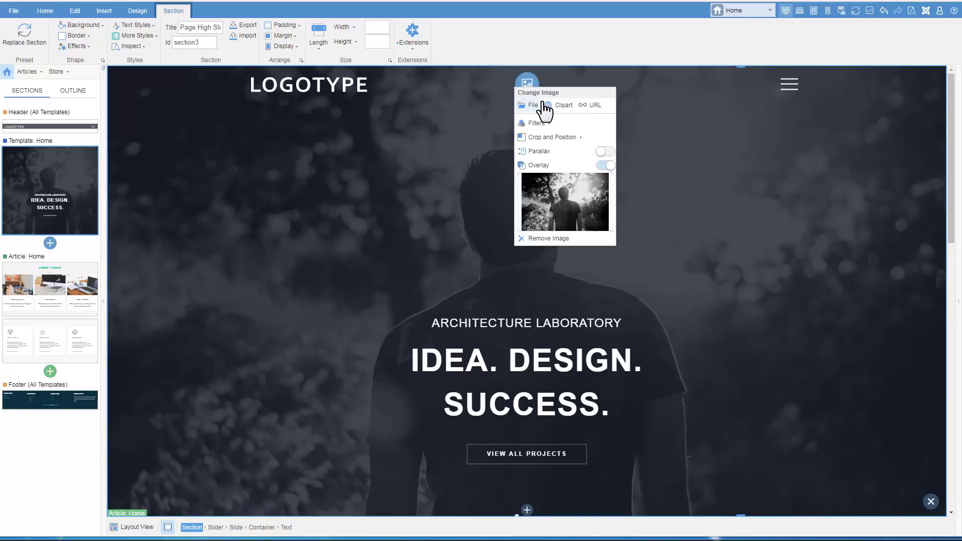
{"action": "left_click", "coordinate": [563, 105]}
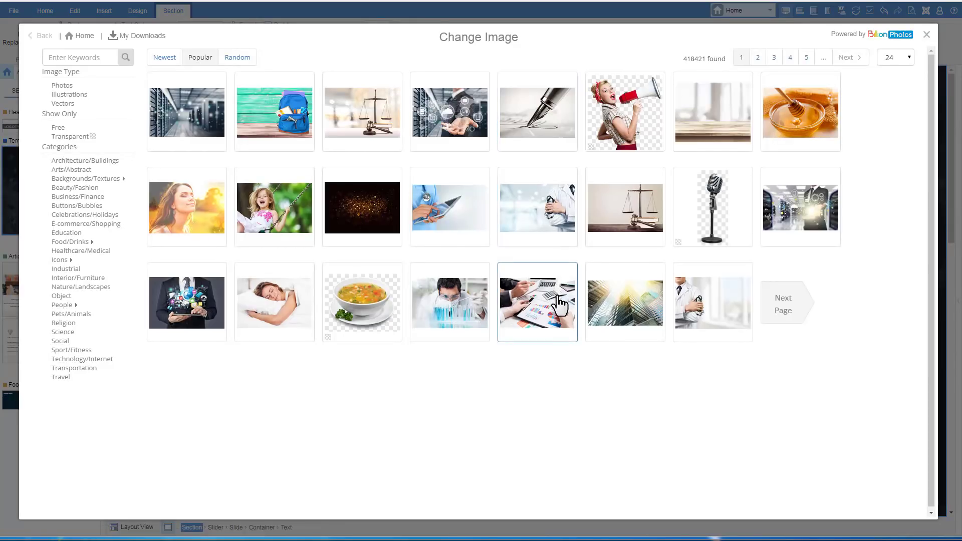
{"action": "left_click", "coordinate": [538, 302]}
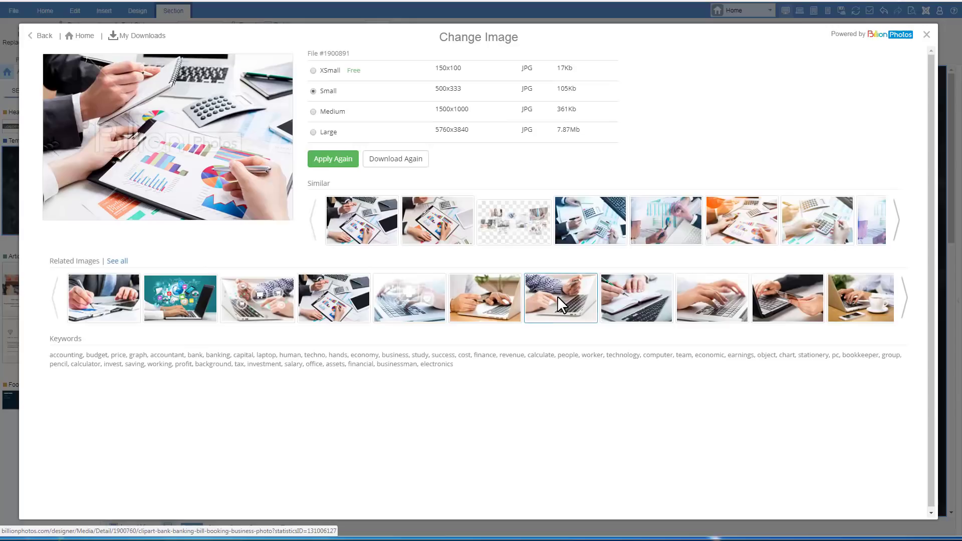
{"action": "left_click", "coordinate": [313, 113]}
{"action": "left_click", "coordinate": [333, 159]}
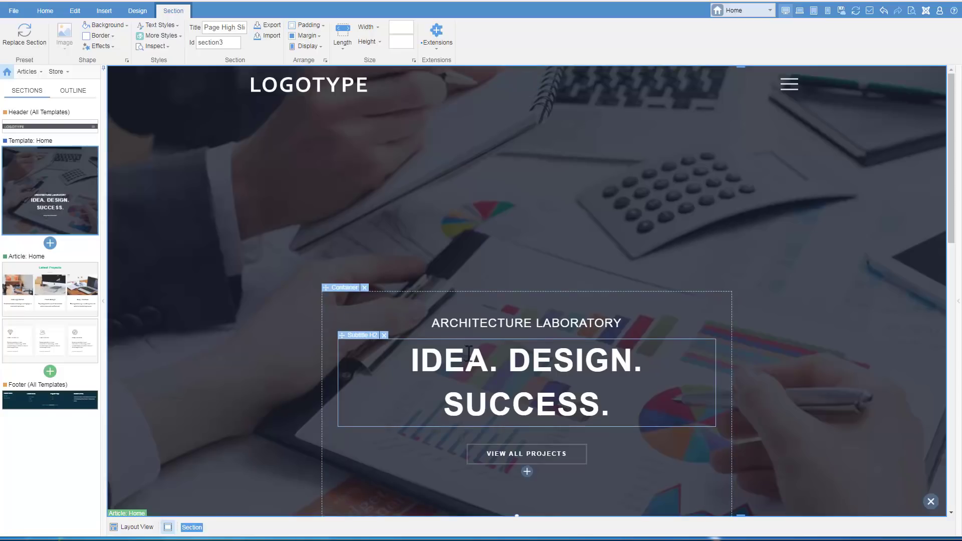
Step: Retitle the hero heading BUSINESS SUCCESS and move ARCHITECTURE LABORATORY beneath it
{"action": "double_click", "coordinate": [470, 355]}
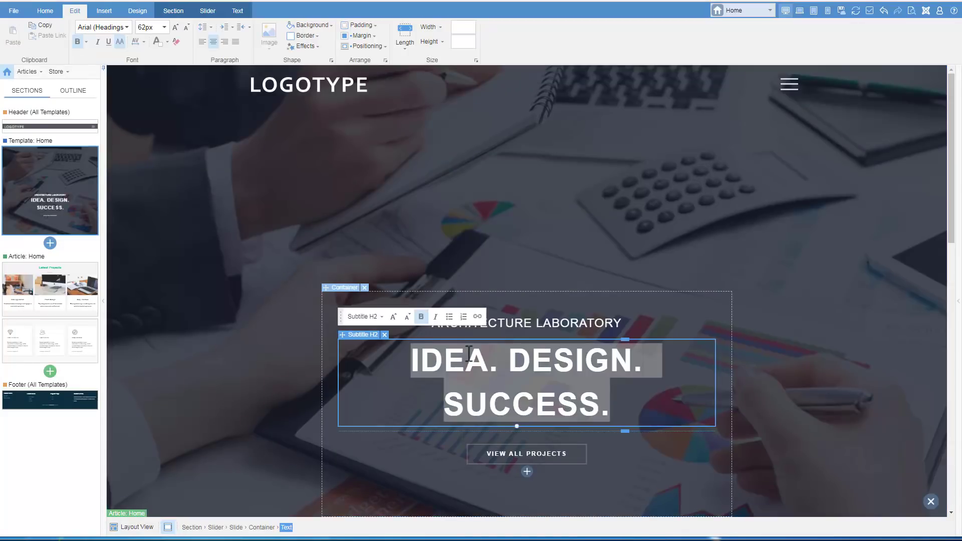
{"action": "type", "text": "B"}
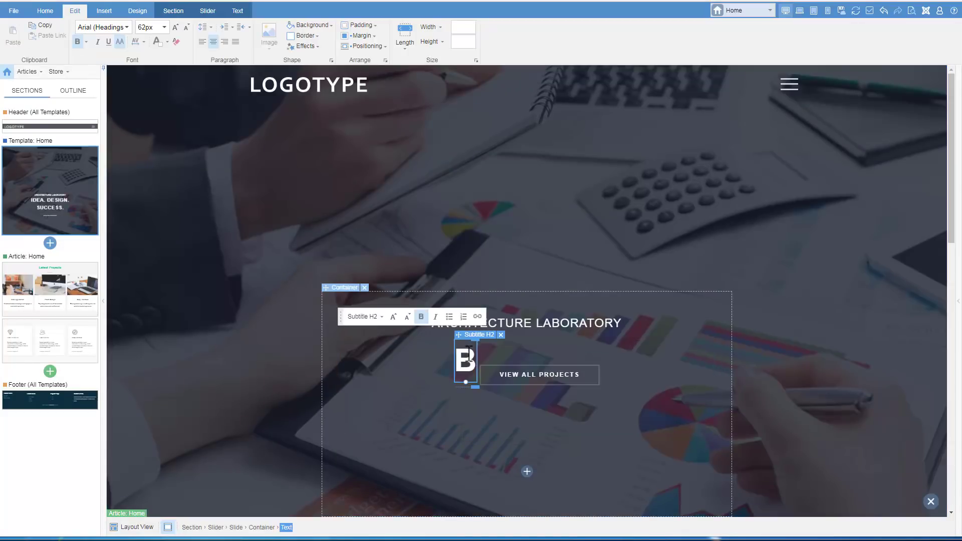
{"action": "type", "text": "USINESS"}
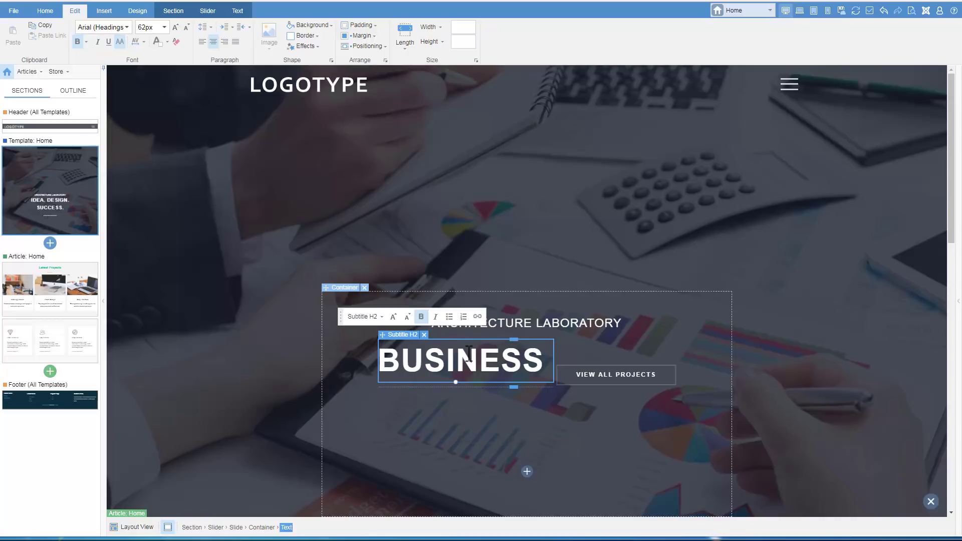
{"action": "type", "text": " SUCCESS"}
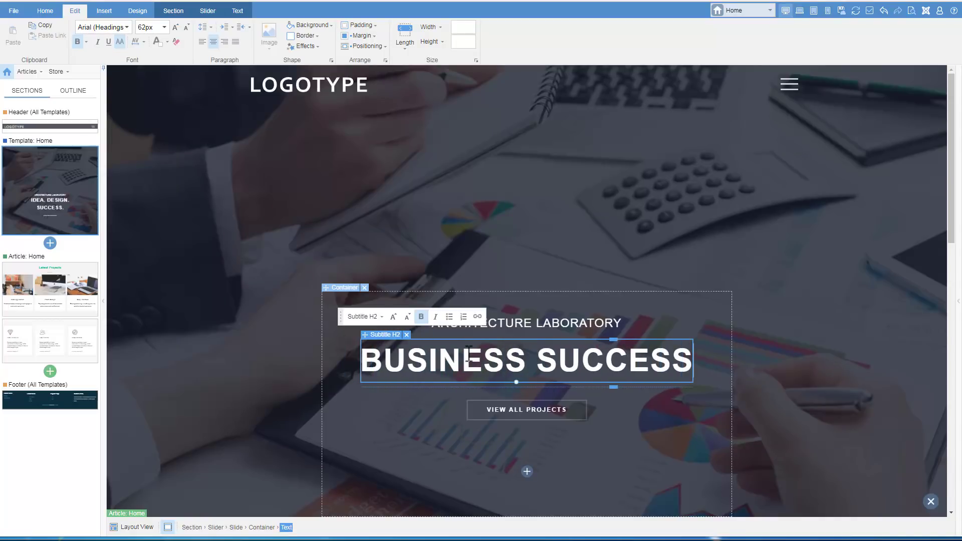
{"action": "left_click", "coordinate": [621, 454]}
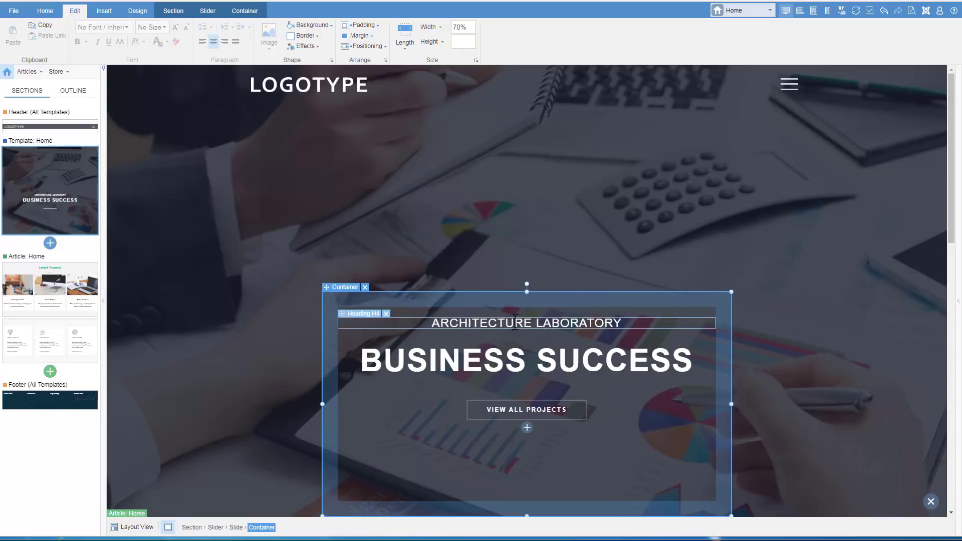
{"action": "mouse_move", "coordinate": [362, 315]}
{"action": "left_mouse_down"}
{"action": "mouse_move", "coordinate": [361, 358]}
{"action": "mouse_move", "coordinate": [377, 394]}
{"action": "left_mouse_up"}
Step: Pin the hero content block to the top-left via Absolute Position, then drag it toward the bottom-right
{"action": "left_click", "coordinate": [389, 420]}
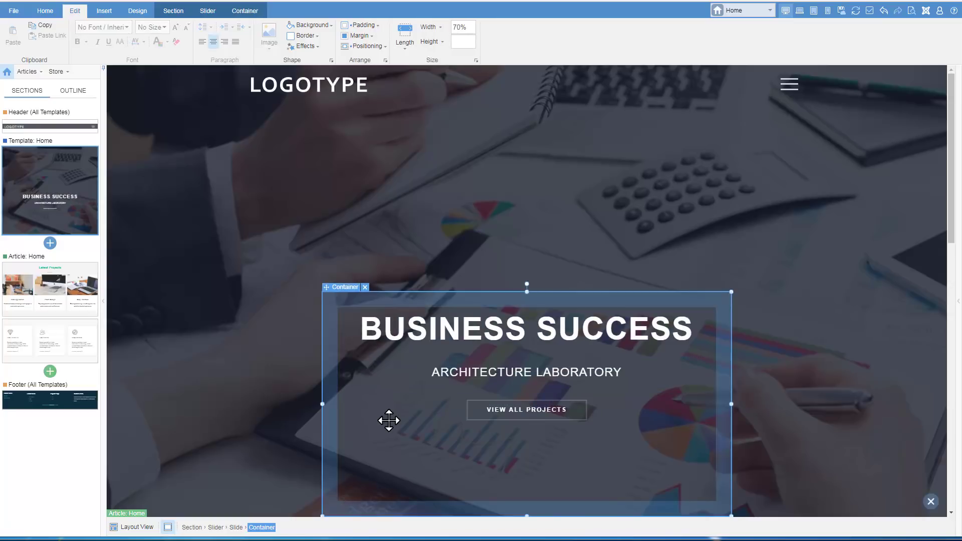
{"action": "left_click", "coordinate": [367, 46]}
{"action": "left_click", "coordinate": [347, 203]}
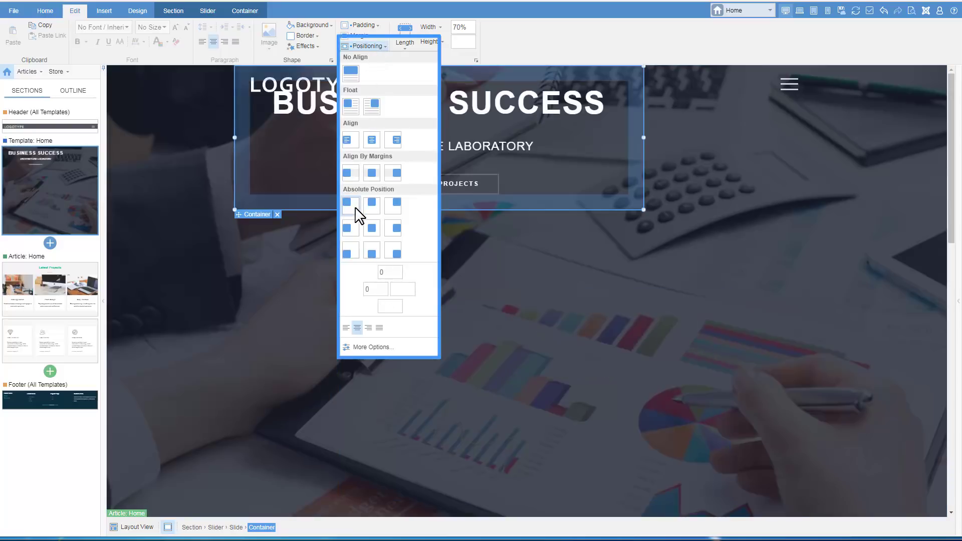
{"action": "left_click", "coordinate": [256, 213]}
{"action": "left_click_drag", "start_coordinate": [257, 213], "coordinate": [675, 494]}
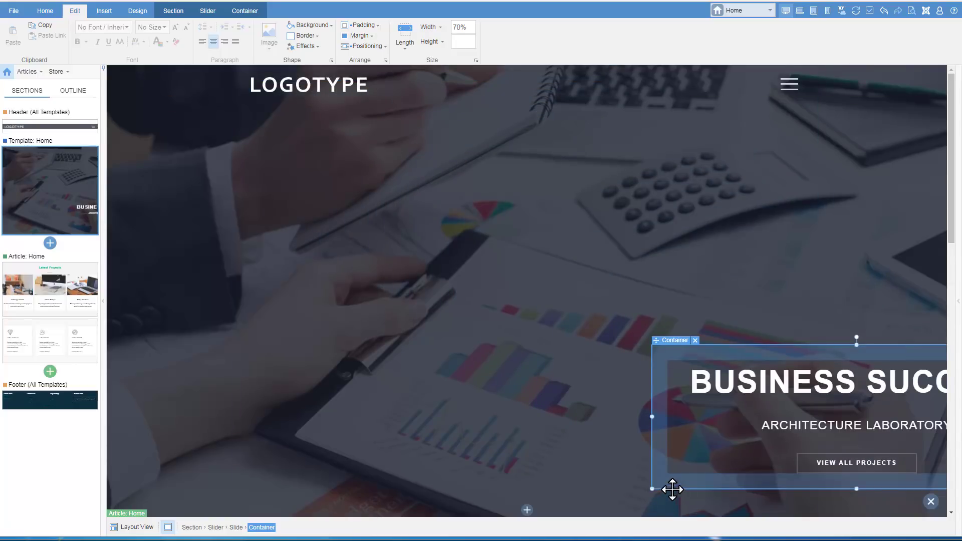
Step: Centre the hero content block on the slide via Absolute Position
{"action": "left_click", "coordinate": [366, 46]}
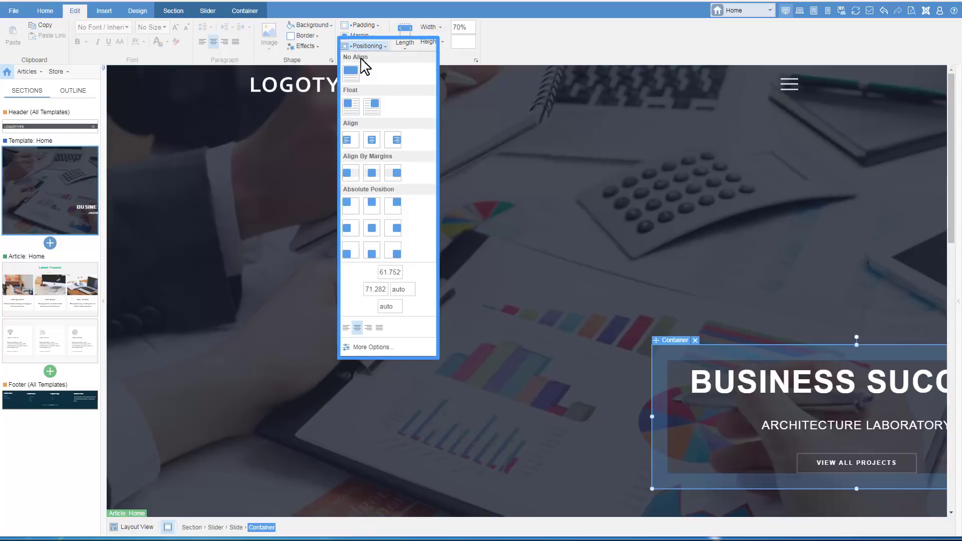
{"action": "left_click", "coordinate": [371, 228]}
{"action": "left_click", "coordinate": [462, 154]}
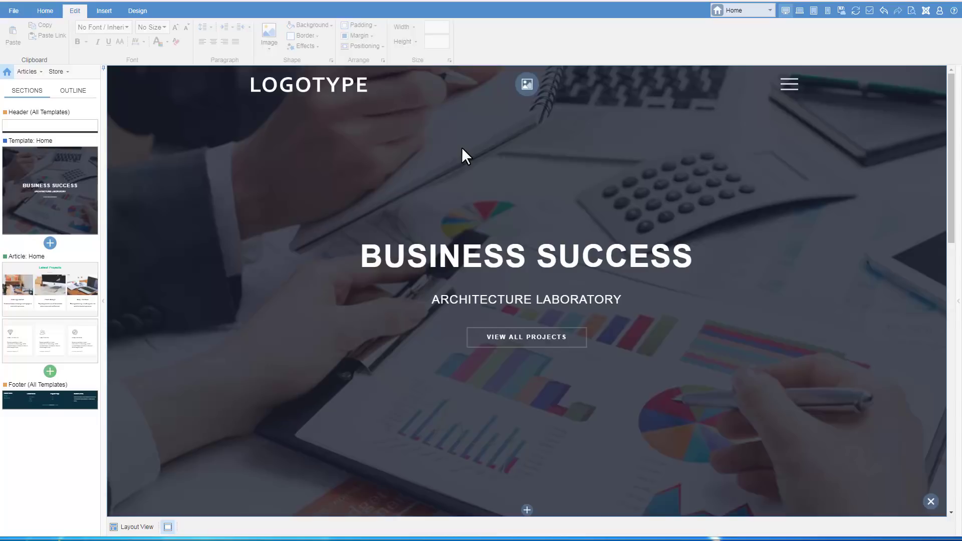
Step: Insert an empty section just above the footer
{"action": "left_click", "coordinate": [91, 345]}
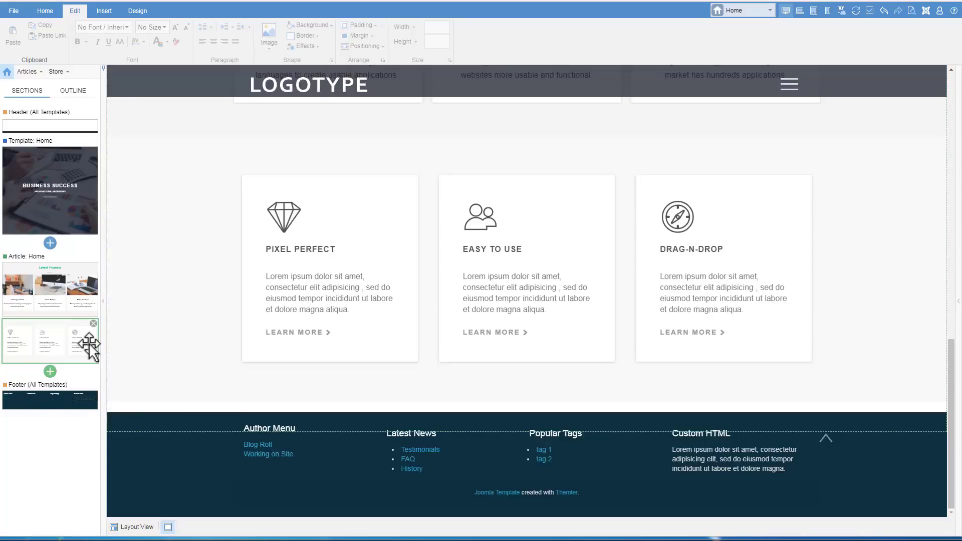
{"action": "left_click", "coordinate": [105, 11]}
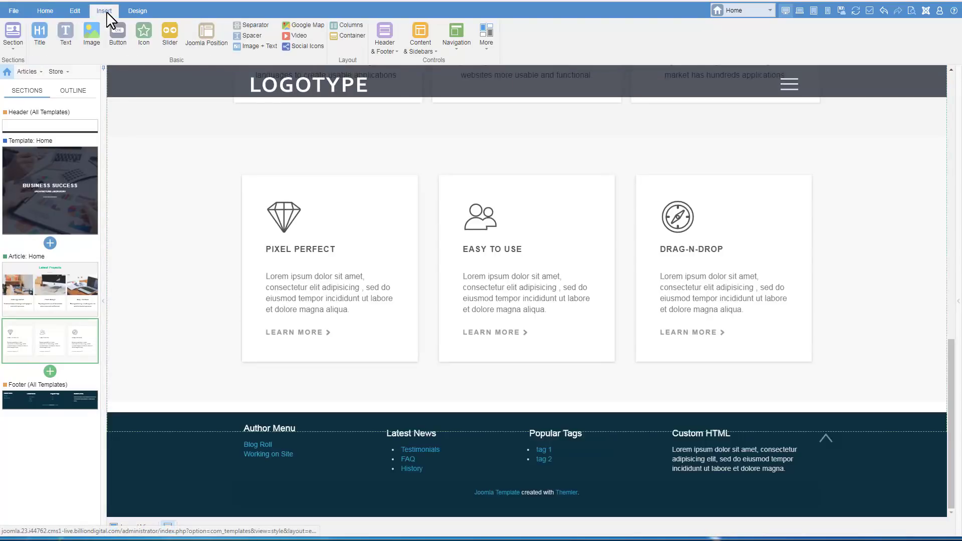
{"action": "left_click", "coordinate": [12, 34]}
{"action": "left_click_drag", "start_coordinate": [45, 94], "coordinate": [270, 403]}
{"action": "left_click", "coordinate": [297, 434]}
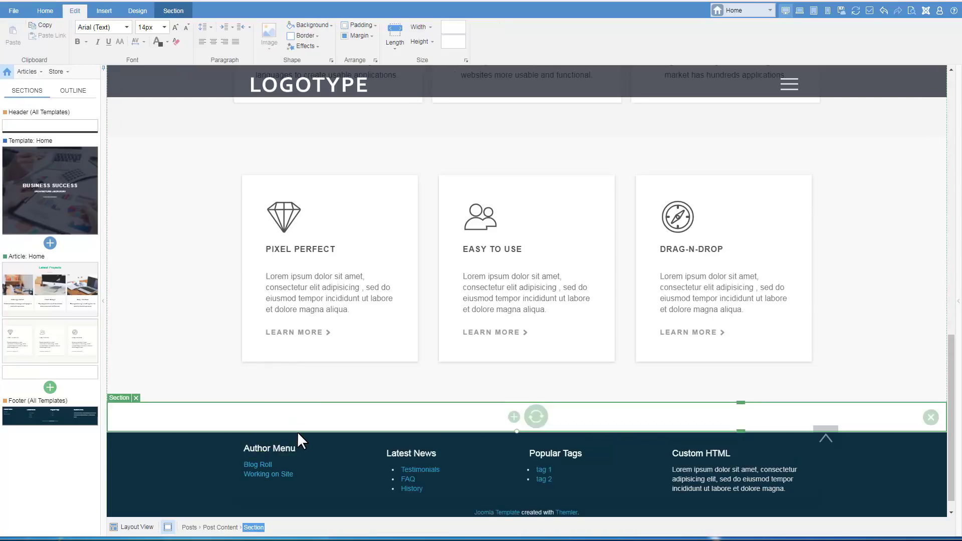
Step: Add a container and a columns control inside the new section
{"action": "left_click", "coordinate": [104, 10]}
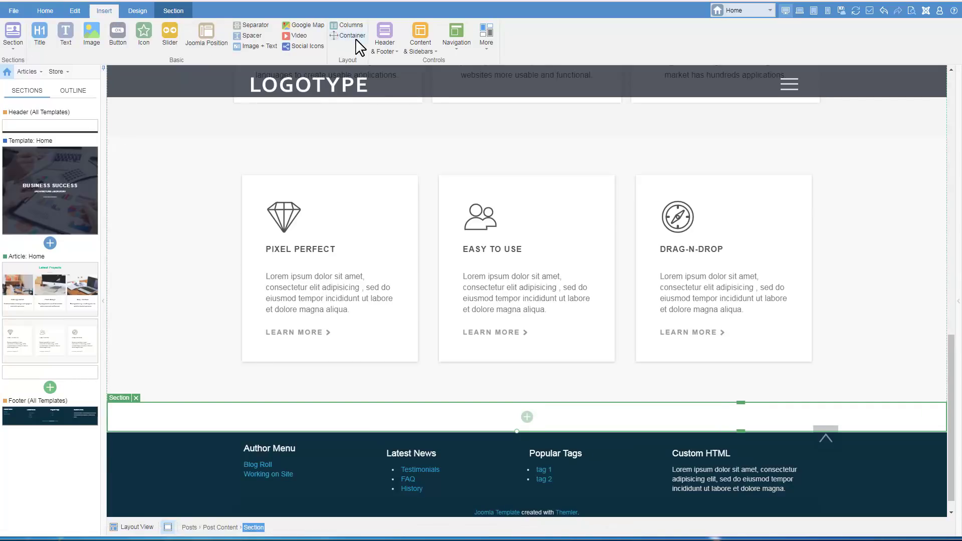
{"action": "left_click_drag", "start_coordinate": [350, 36], "coordinate": [379, 419]}
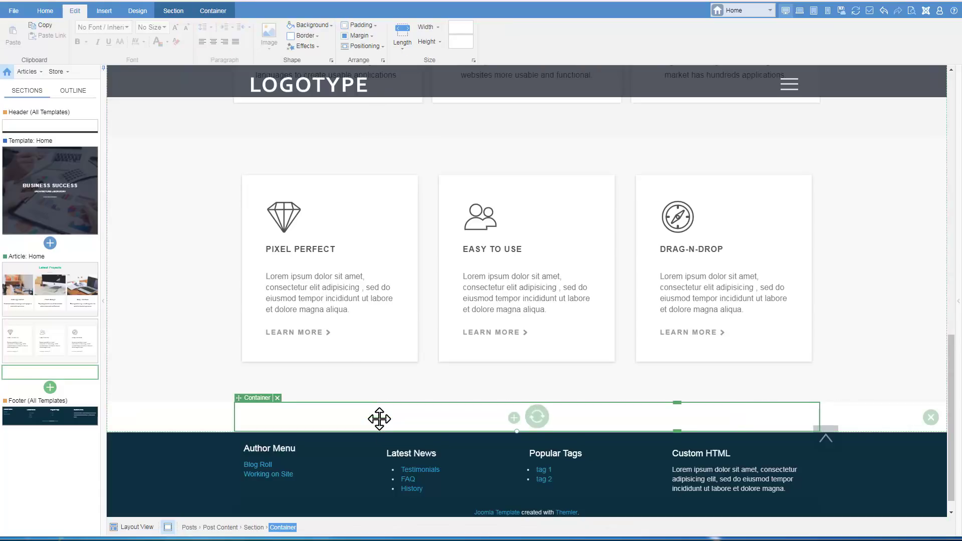
{"action": "left_click", "coordinate": [103, 11]}
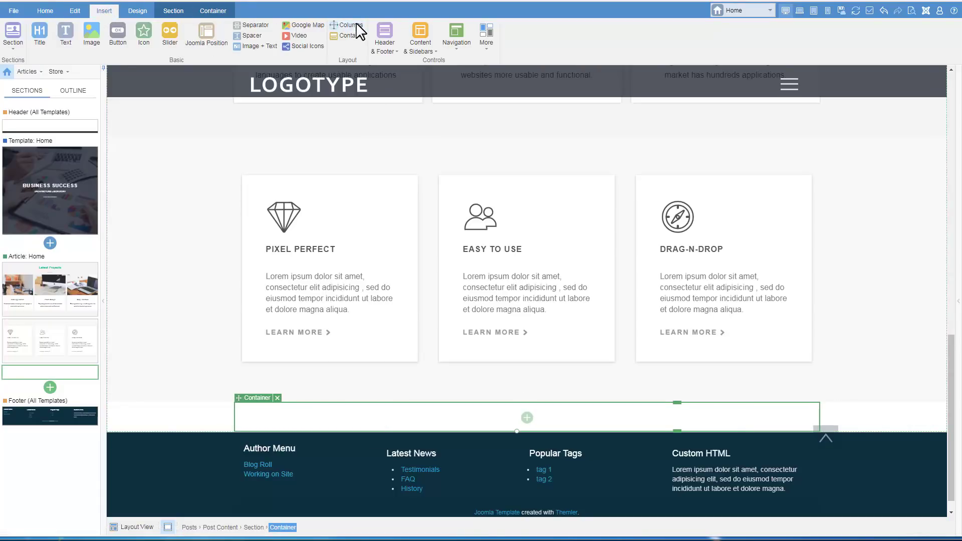
{"action": "left_click_drag", "start_coordinate": [350, 25], "coordinate": [394, 417]}
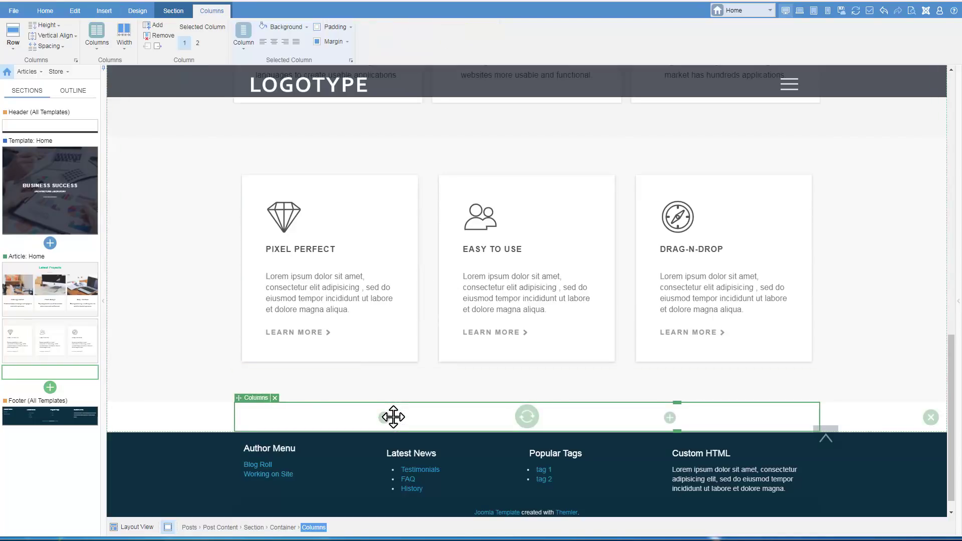
Step: Add a text block to the first column and style it as Subtitle H2
{"action": "left_click", "coordinate": [385, 418]}
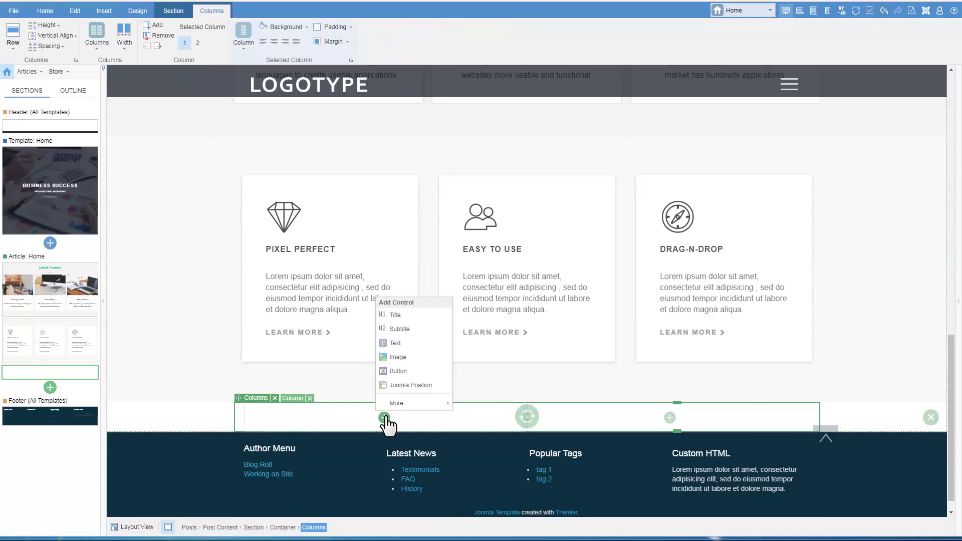
{"action": "left_click", "coordinate": [404, 344]}
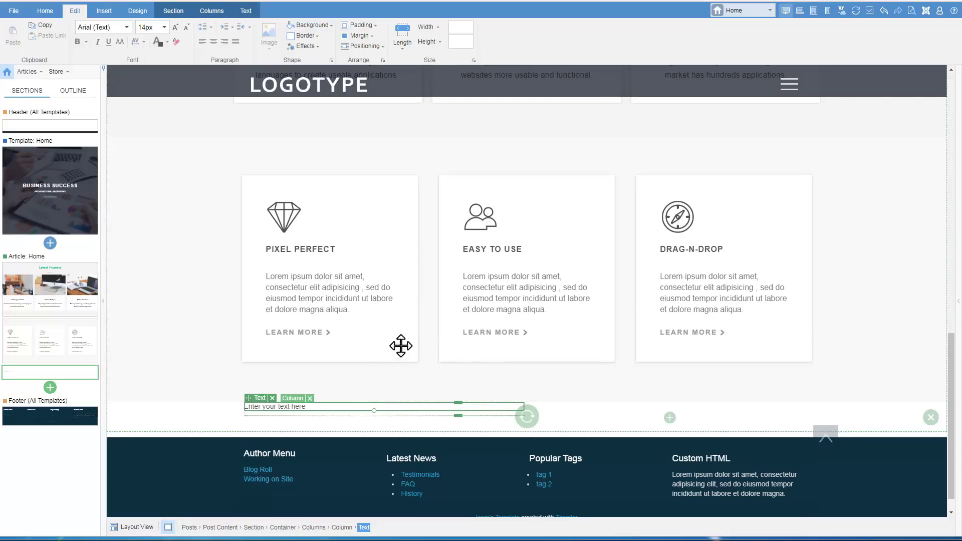
{"action": "left_click", "coordinate": [309, 407]}
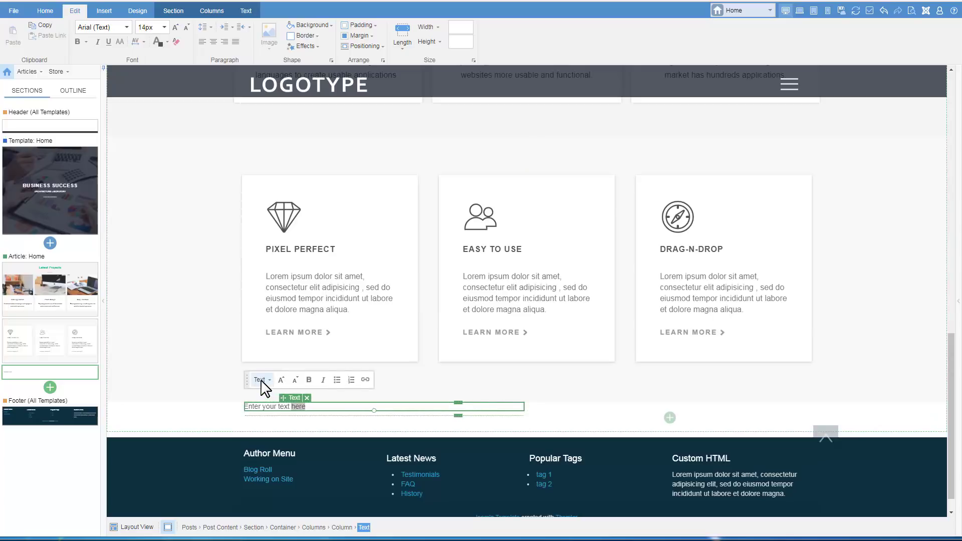
{"action": "left_click", "coordinate": [262, 380]}
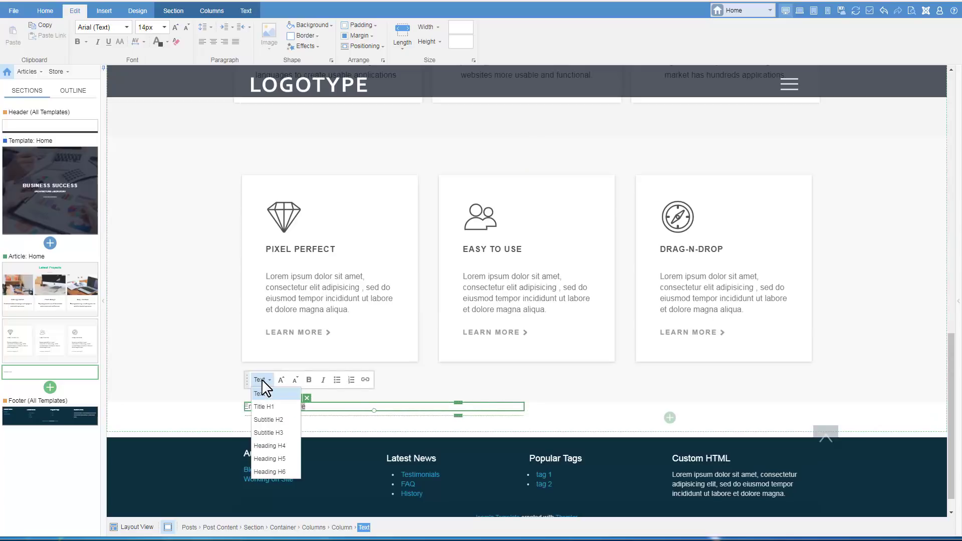
{"action": "left_click", "coordinate": [268, 419]}
{"action": "mouse_move", "coordinate": [462, 425]}
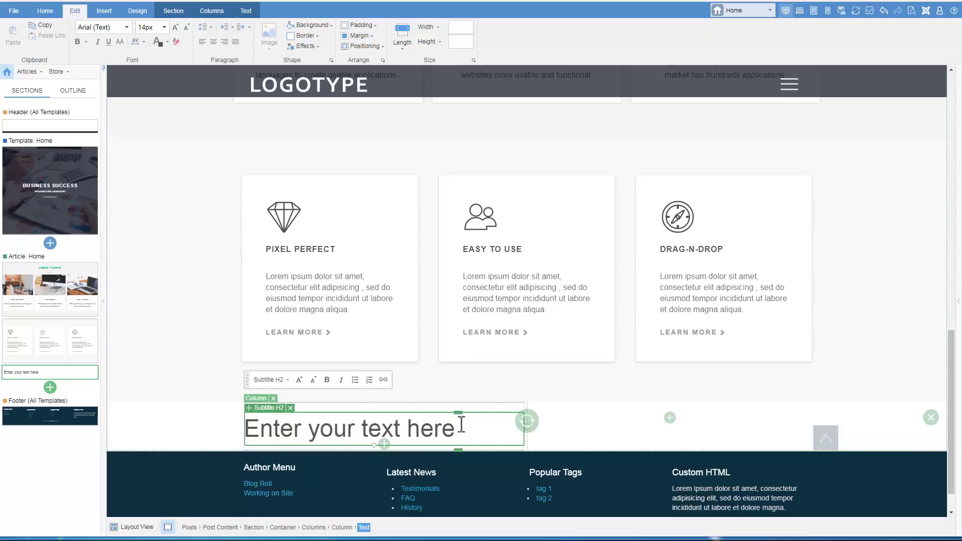
Step: Add a text block under the heading and fill it with Lorem ipsum
{"action": "left_click", "coordinate": [385, 444]}
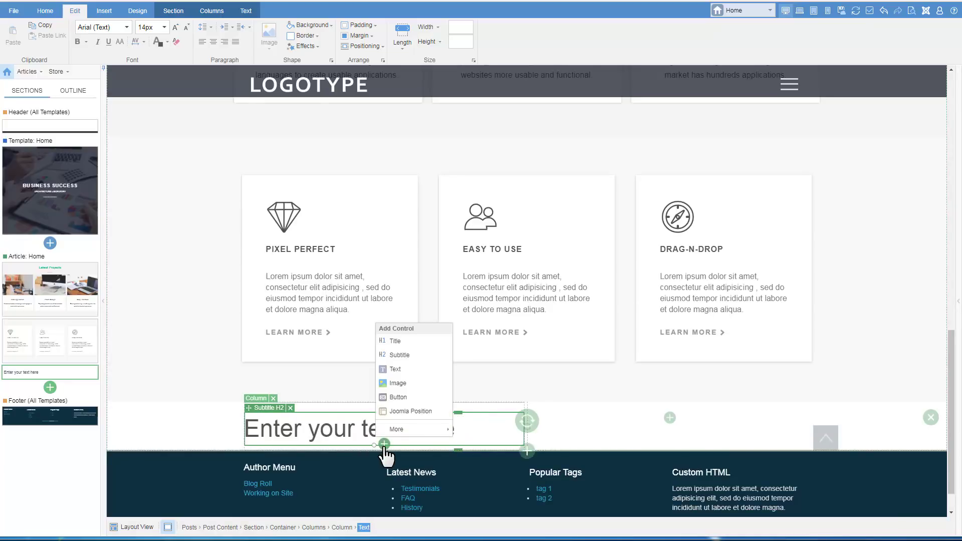
{"action": "left_click", "coordinate": [394, 369]}
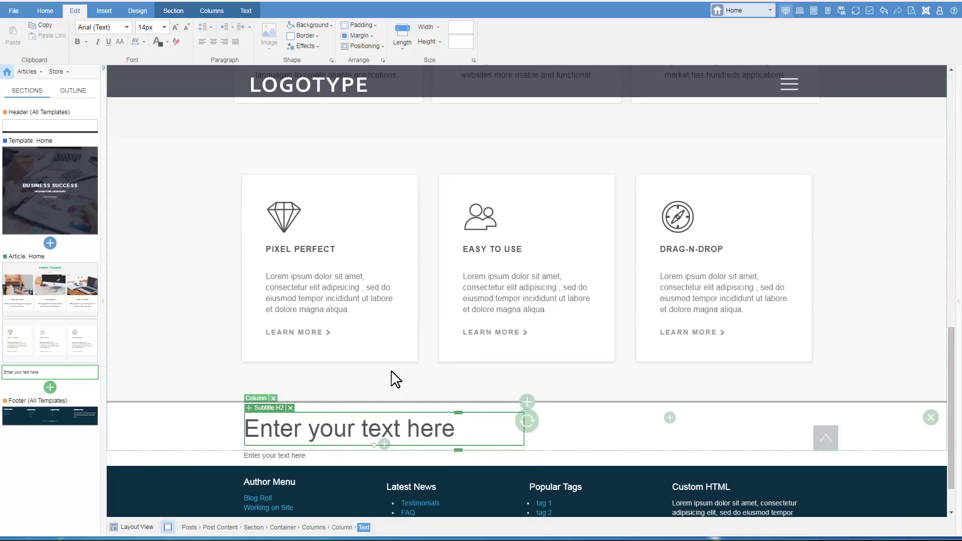
{"action": "double_click", "coordinate": [287, 456]}
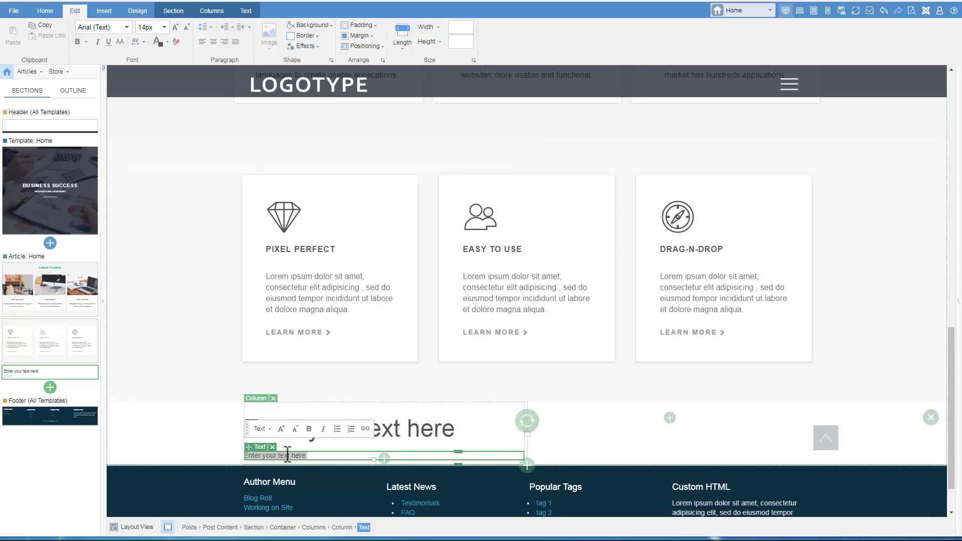
{"action": "key", "text": "ctrl+v"}
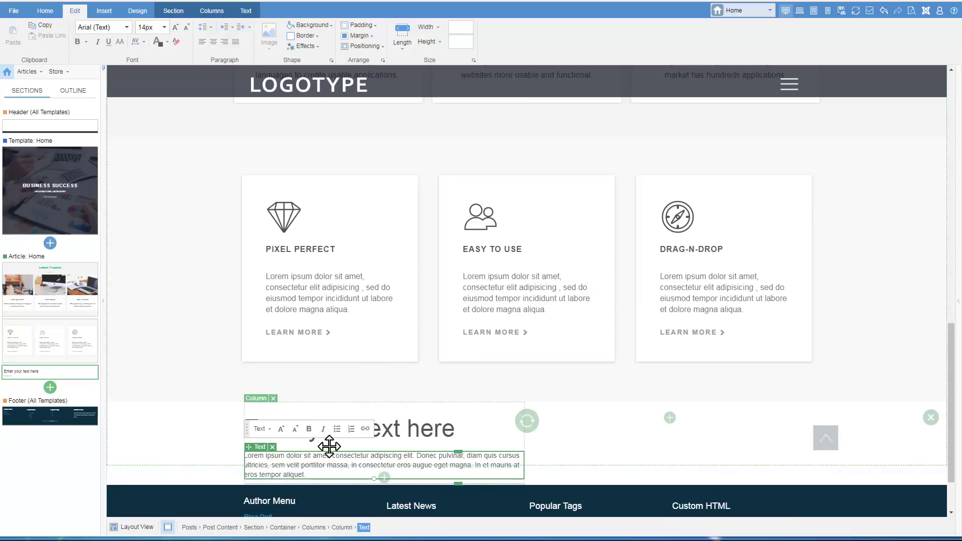
{"action": "left_click", "coordinate": [385, 479]}
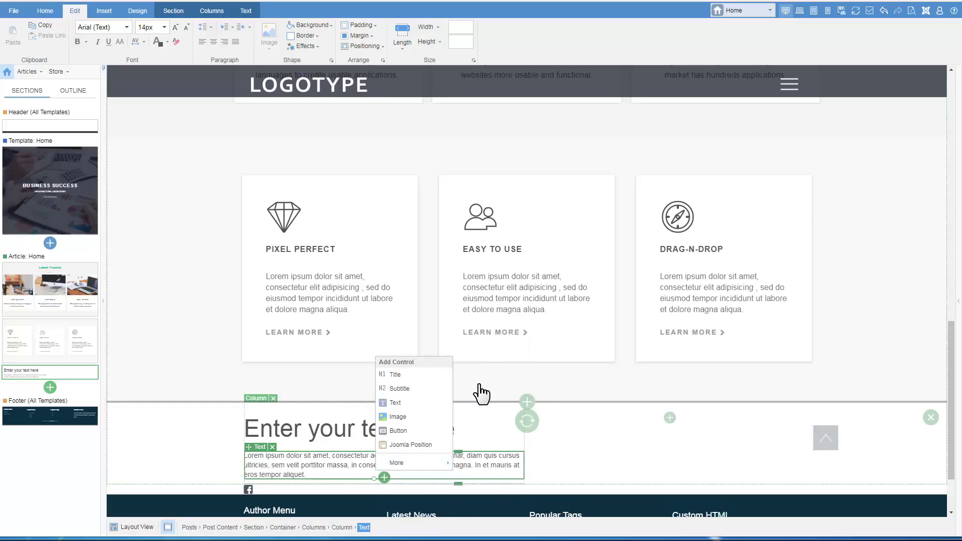
Step: Add an icon below the paragraph and search the icon library for 'business icon'
{"action": "left_click", "coordinate": [481, 393]}
{"action": "left_click", "coordinate": [131, 34]}
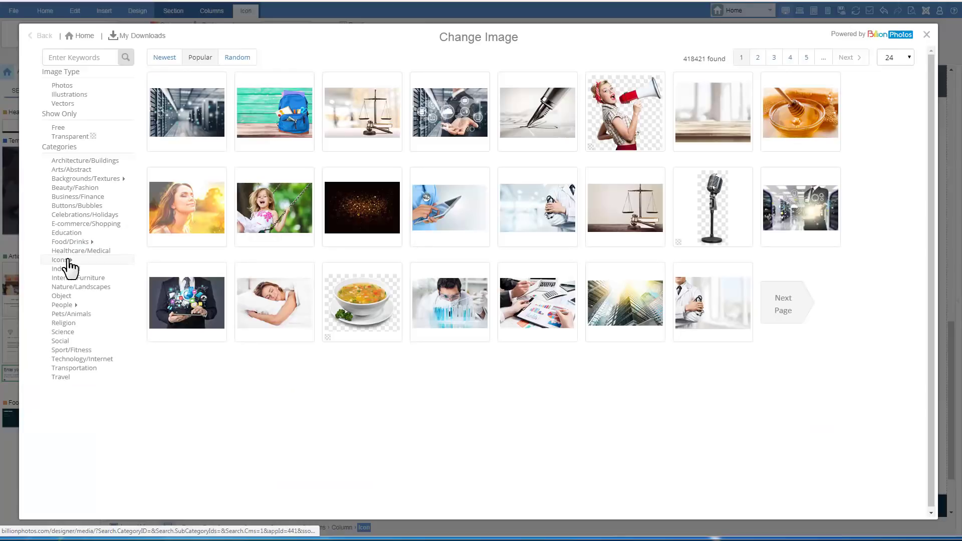
{"action": "left_click", "coordinate": [61, 261]}
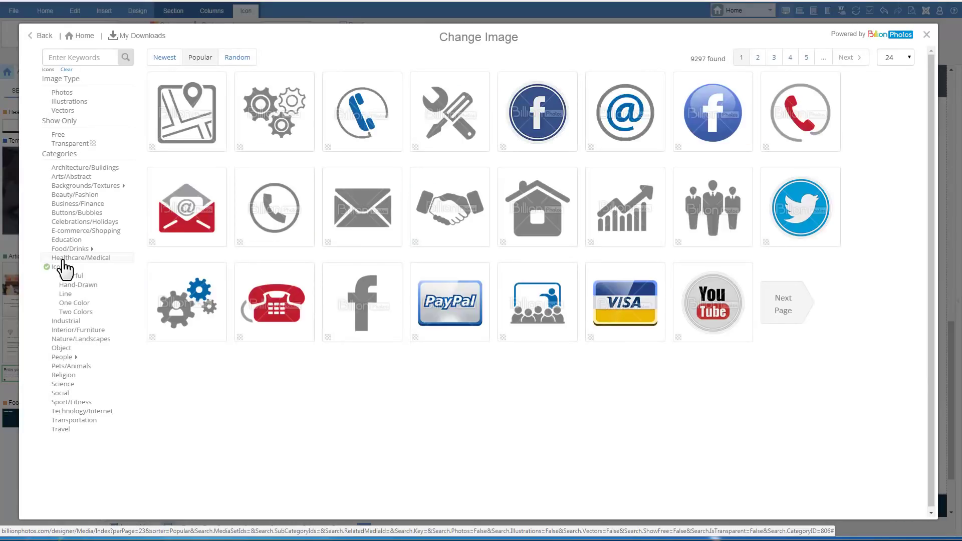
{"action": "left_click", "coordinate": [81, 57]}
{"action": "type", "text": "bu"}
{"action": "left_click", "coordinate": [66, 72]}
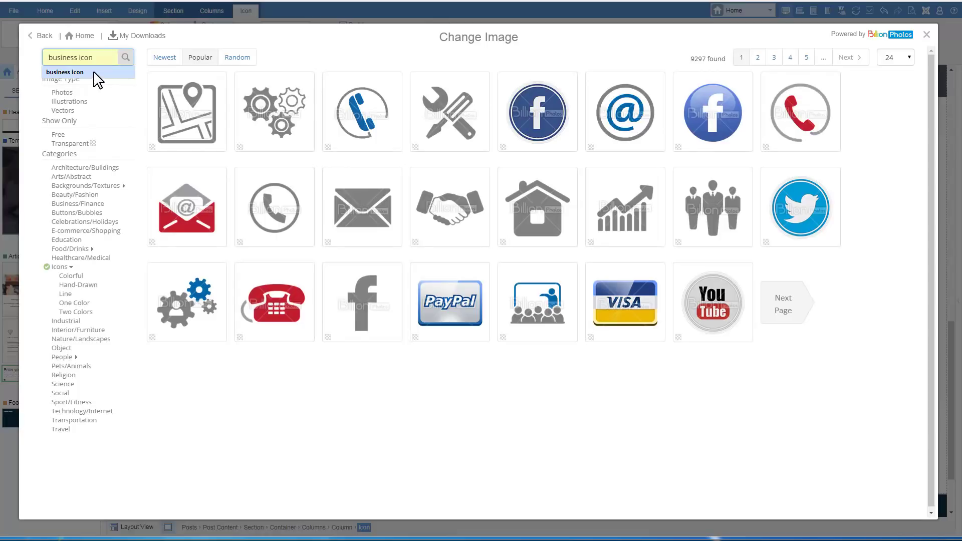
{"action": "left_click", "coordinate": [128, 58]}
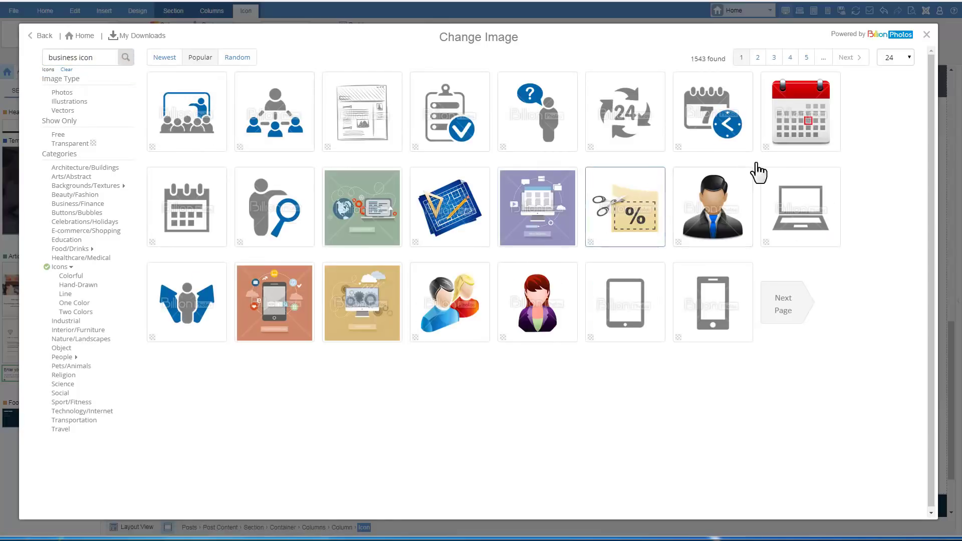
Step: Insert the calendar icon at 128x128 size
{"action": "mouse_move", "coordinate": [800, 114]}
{"action": "left_click", "coordinate": [801, 139]}
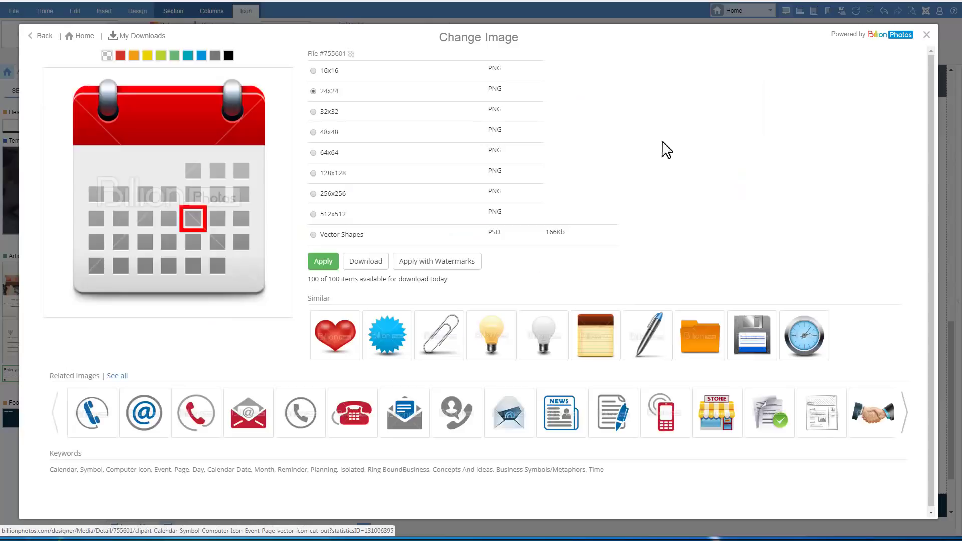
{"action": "left_click", "coordinate": [313, 173]}
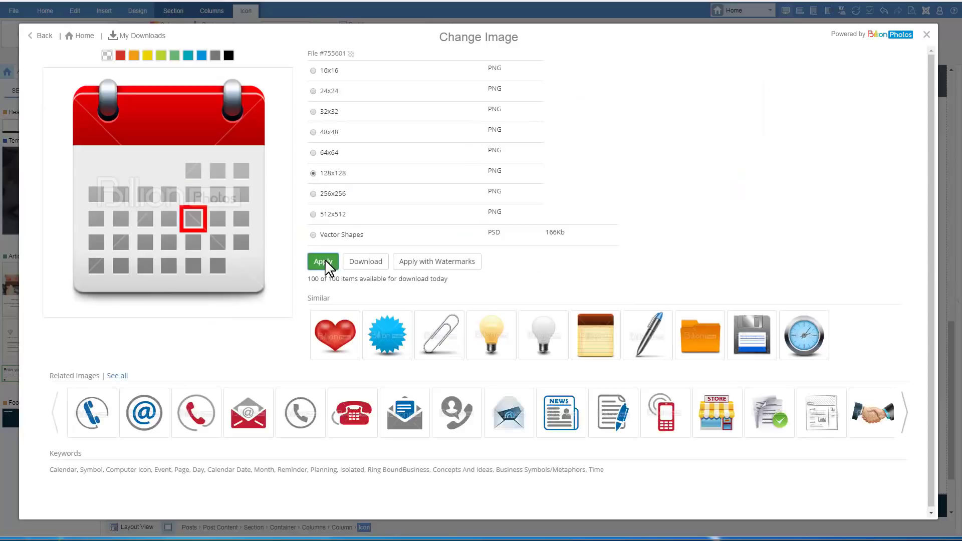
{"action": "left_click", "coordinate": [325, 264]}
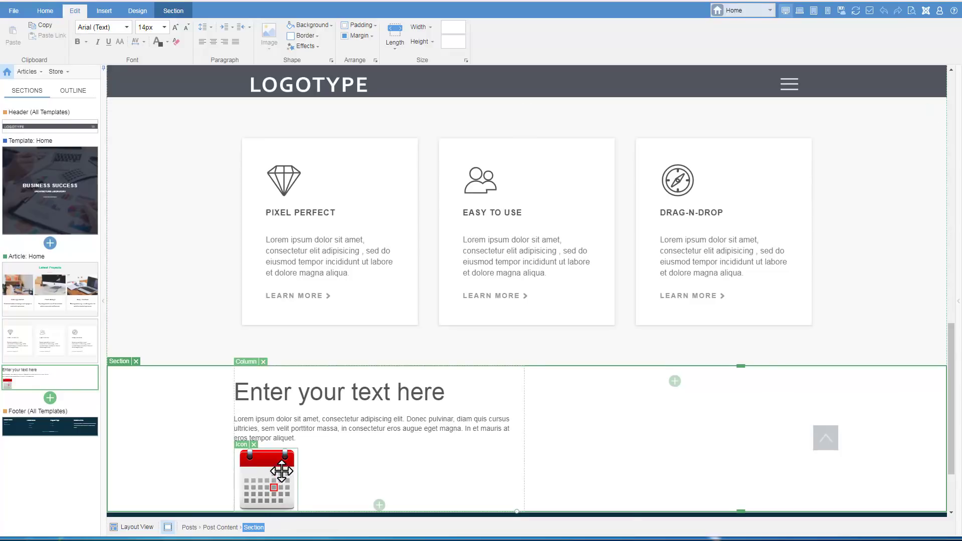
Step: Move the calendar icon above the heading and select the heading text for retitling
{"action": "left_click_drag", "start_coordinate": [282, 471], "coordinate": [282, 376]}
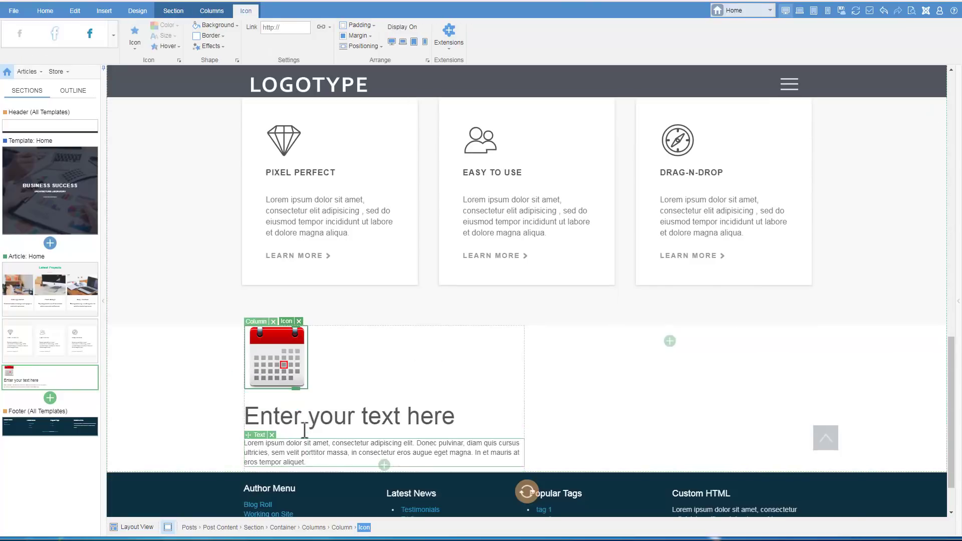
{"action": "triple_click", "coordinate": [301, 415]}
{"action": "type", "text": "Schedu"}
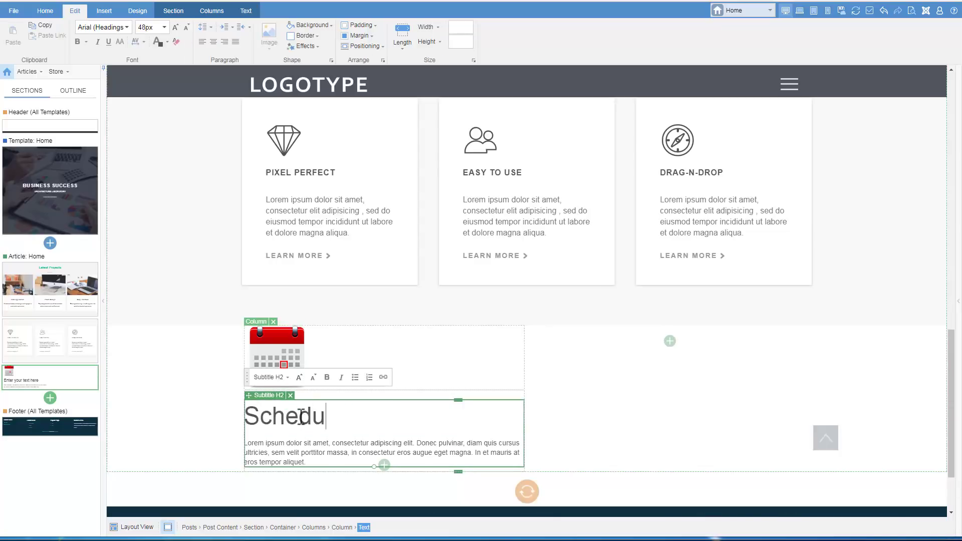
{"action": "type", "text": "le"}
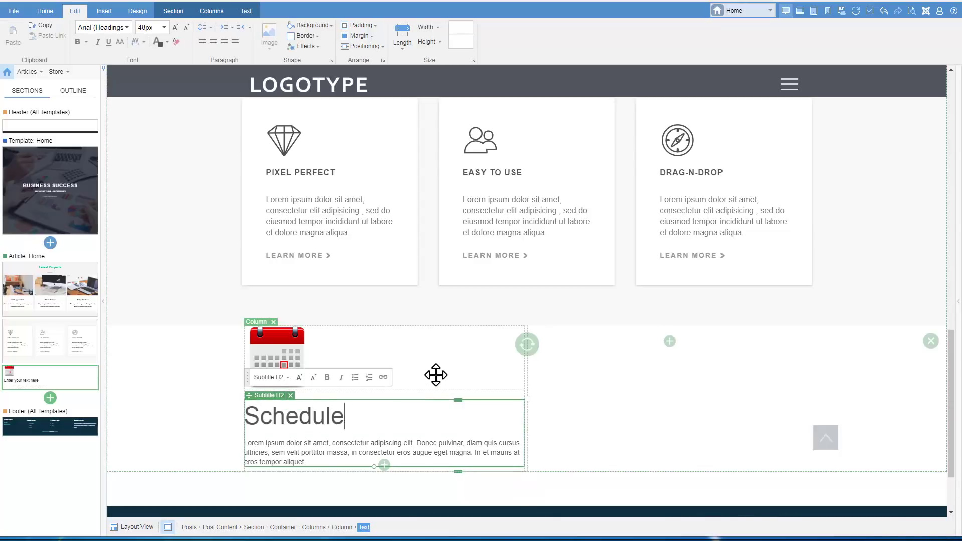
Step: Copy the calendar icon and paste it into the empty right column
{"action": "left_click", "coordinate": [438, 361]}
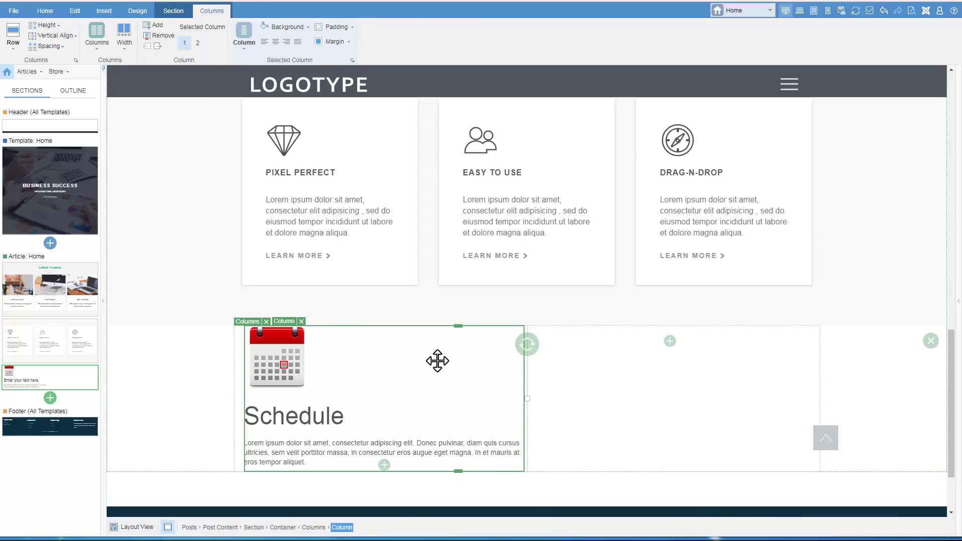
{"action": "left_click", "coordinate": [297, 357]}
{"action": "right_click", "coordinate": [297, 357]}
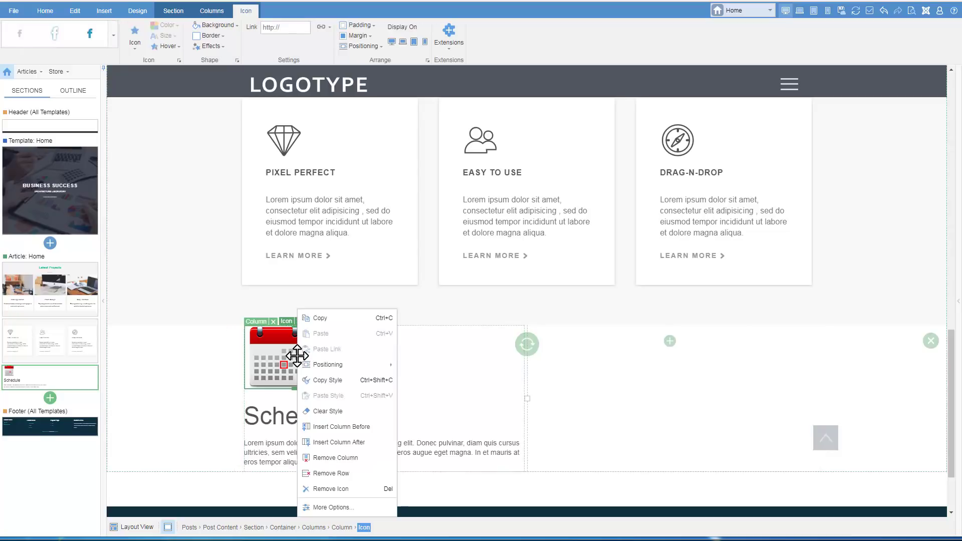
{"action": "left_click", "coordinate": [342, 327]}
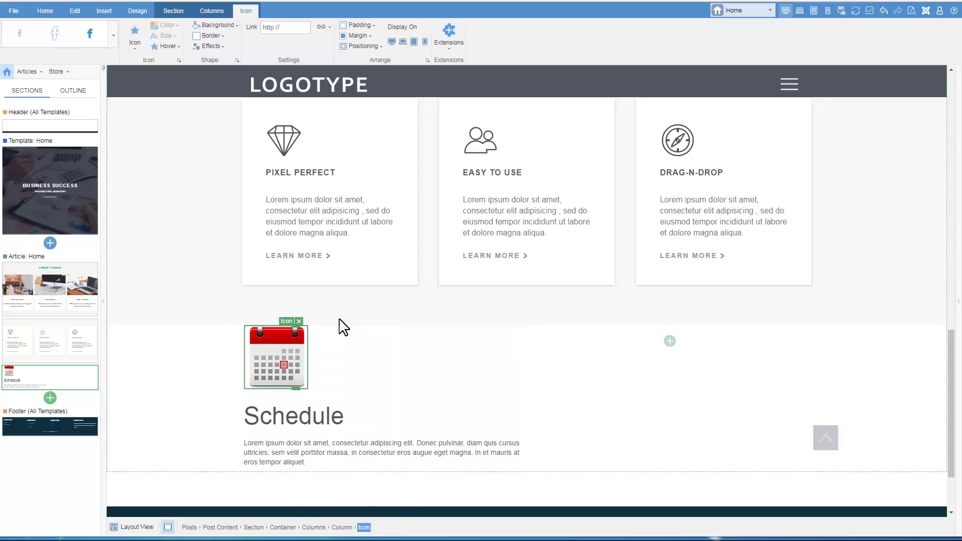
{"action": "left_click", "coordinate": [622, 340]}
{"action": "right_click", "coordinate": [622, 339]}
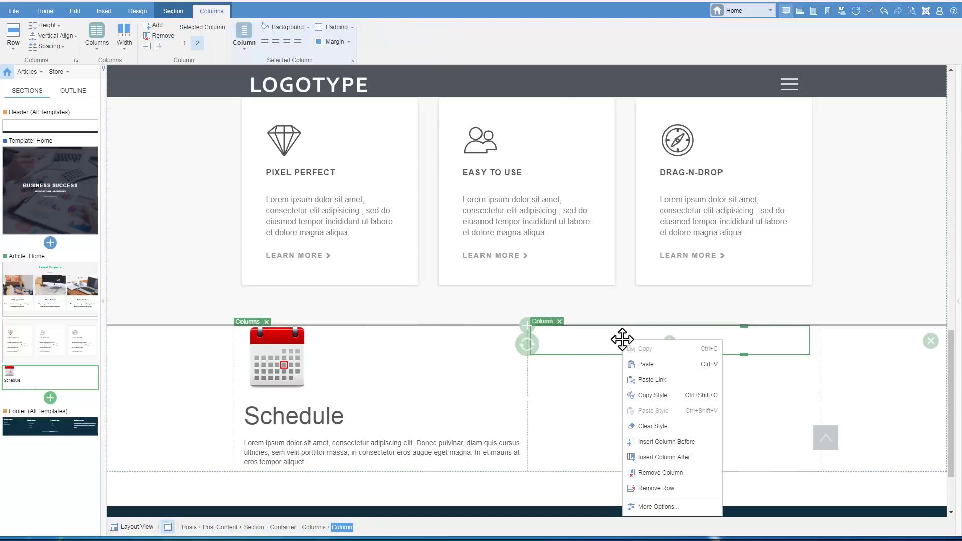
{"action": "left_click", "coordinate": [654, 364]}
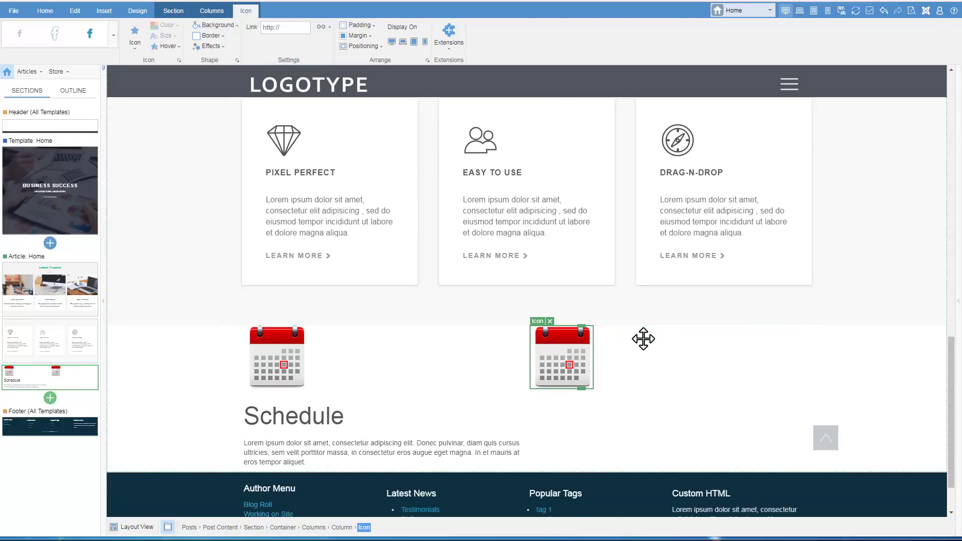
Step: Copy the Schedule heading and paste it into the right column
{"action": "left_click", "coordinate": [387, 407]}
{"action": "right_click", "coordinate": [269, 396]}
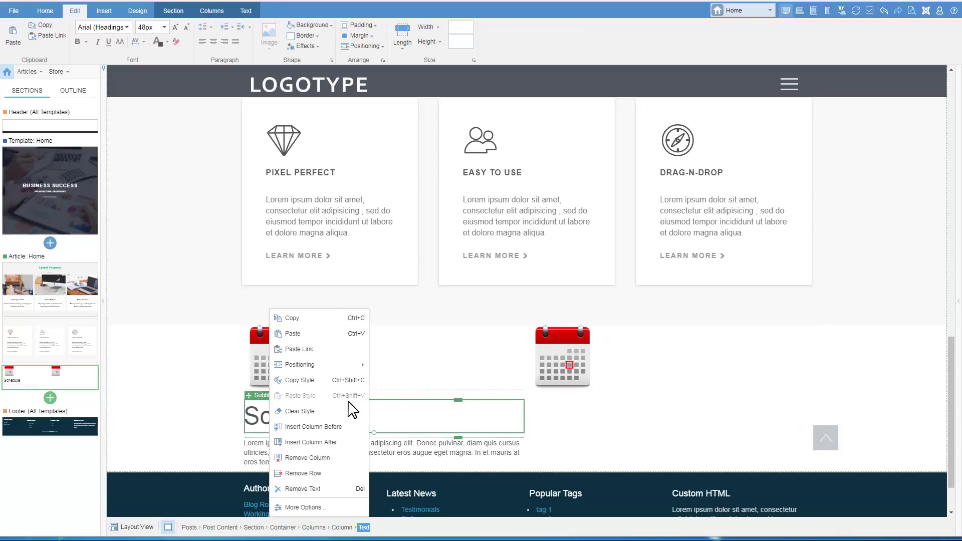
{"action": "left_click", "coordinate": [345, 324]}
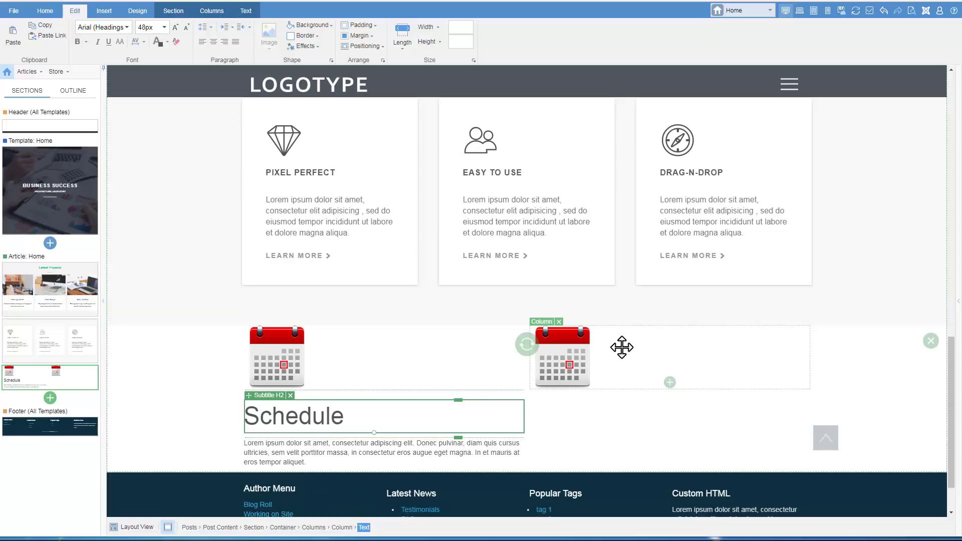
{"action": "left_click", "coordinate": [622, 347]}
{"action": "key", "text": "Escape"}
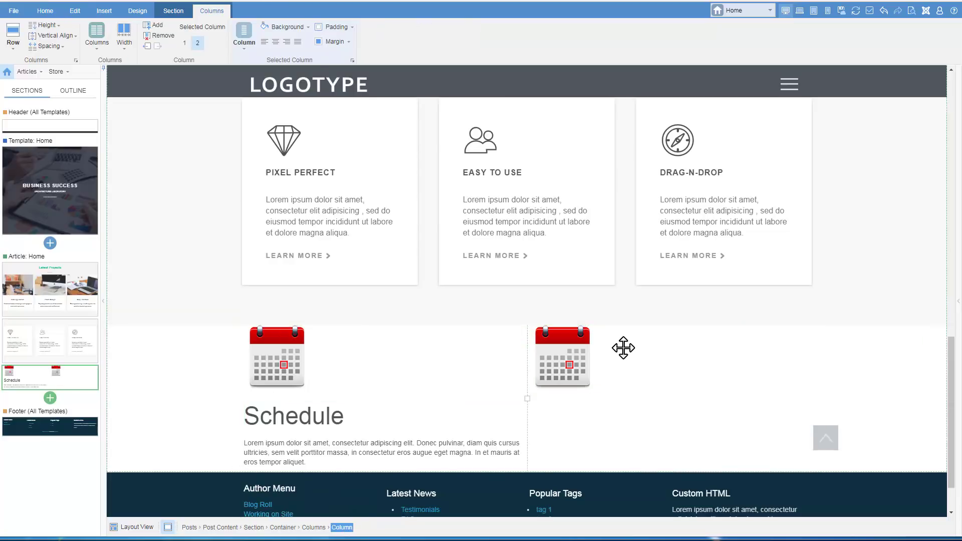
{"action": "right_click", "coordinate": [623, 347]}
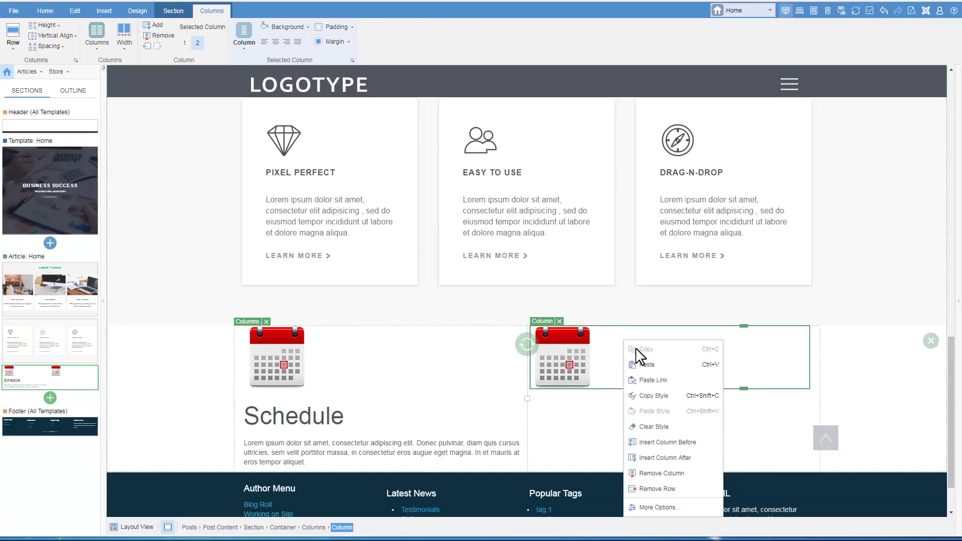
{"action": "left_click", "coordinate": [654, 360]}
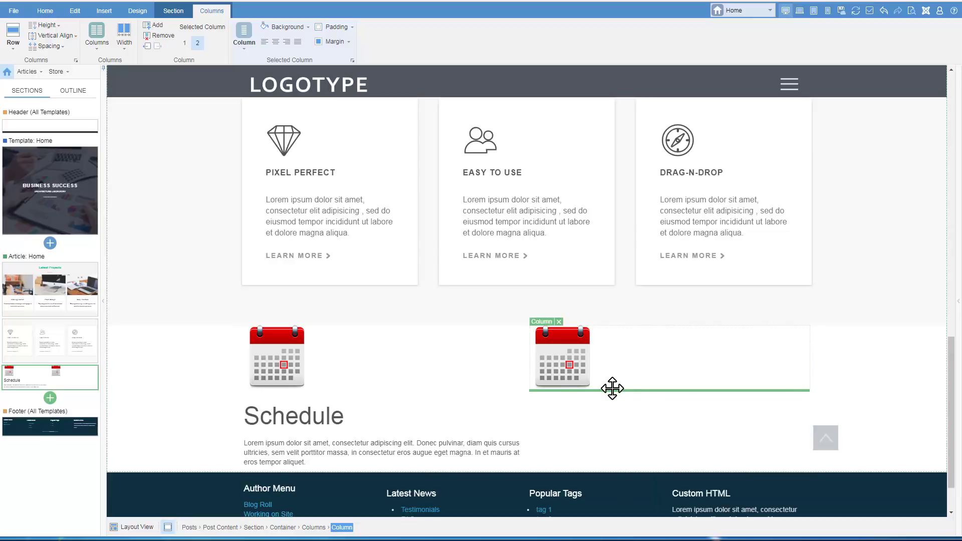
Step: Copy the lorem ipsum body text and paste it into the right column
{"action": "left_click", "coordinate": [406, 452]}
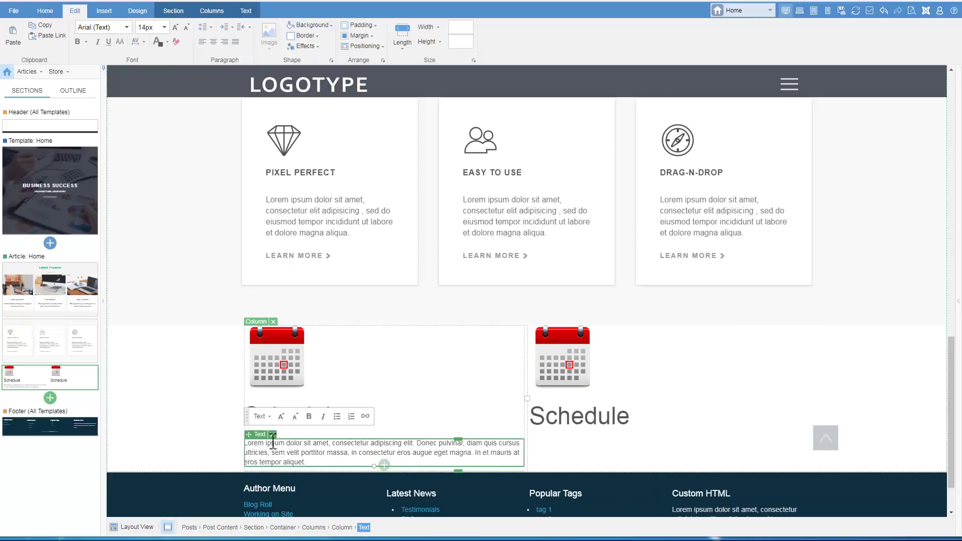
{"action": "right_click", "coordinate": [257, 434]}
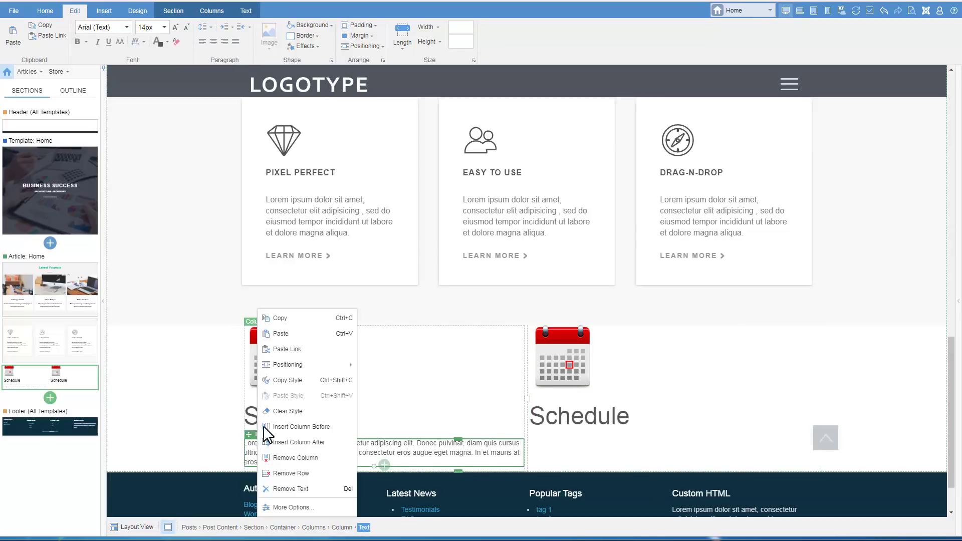
{"action": "left_click", "coordinate": [280, 317]}
{"action": "left_click", "coordinate": [679, 391]}
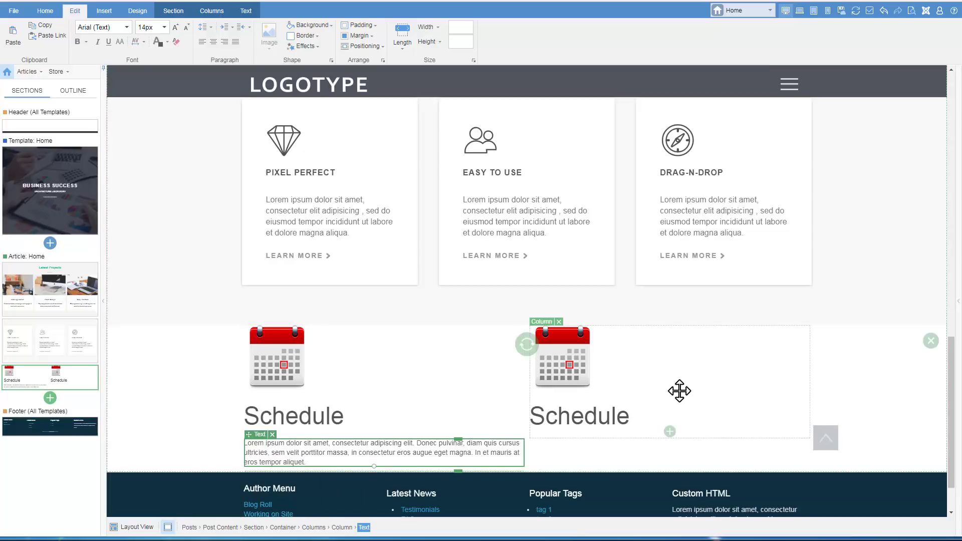
{"action": "right_click", "coordinate": [679, 392]}
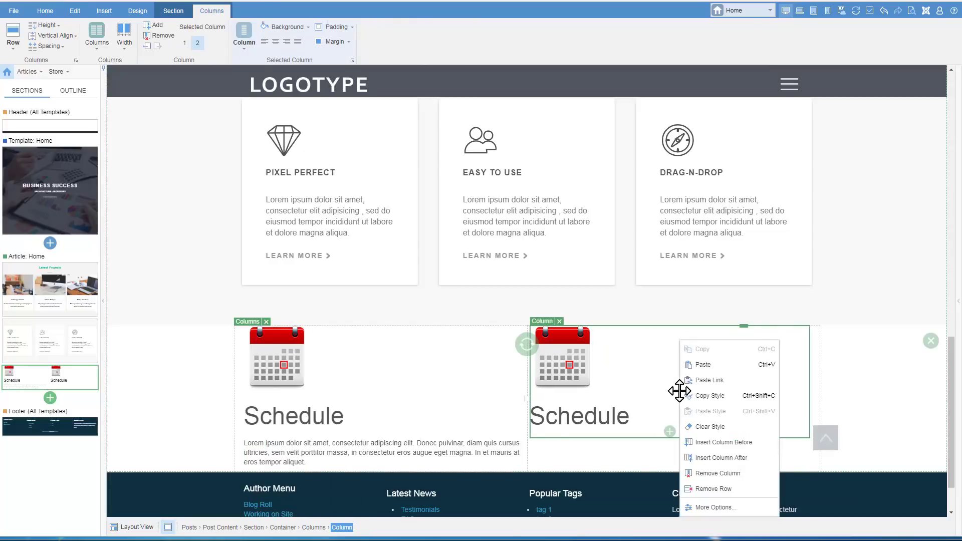
{"action": "left_click", "coordinate": [722, 364]}
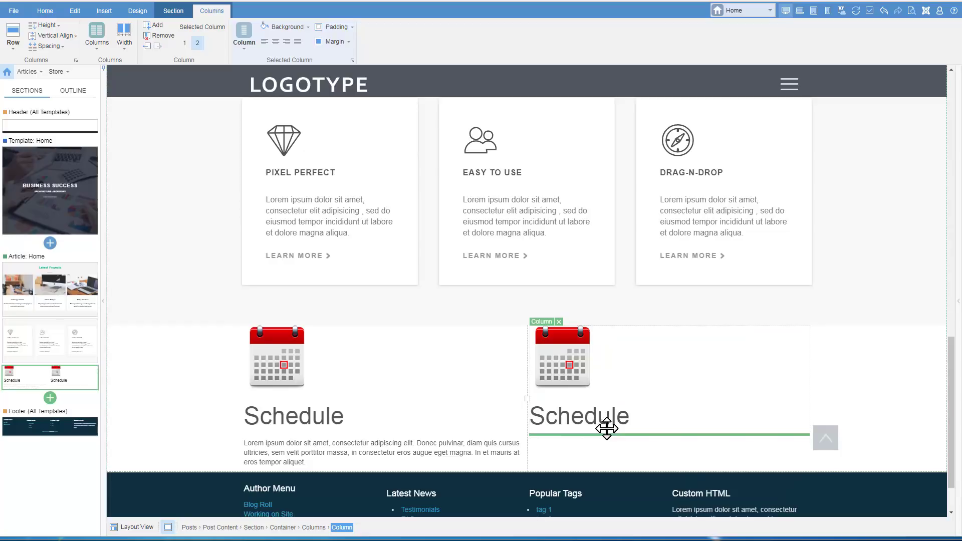
Step: Swap the right column's calendar icon for the 128x128 businessman clipart
{"action": "left_click", "coordinate": [560, 350]}
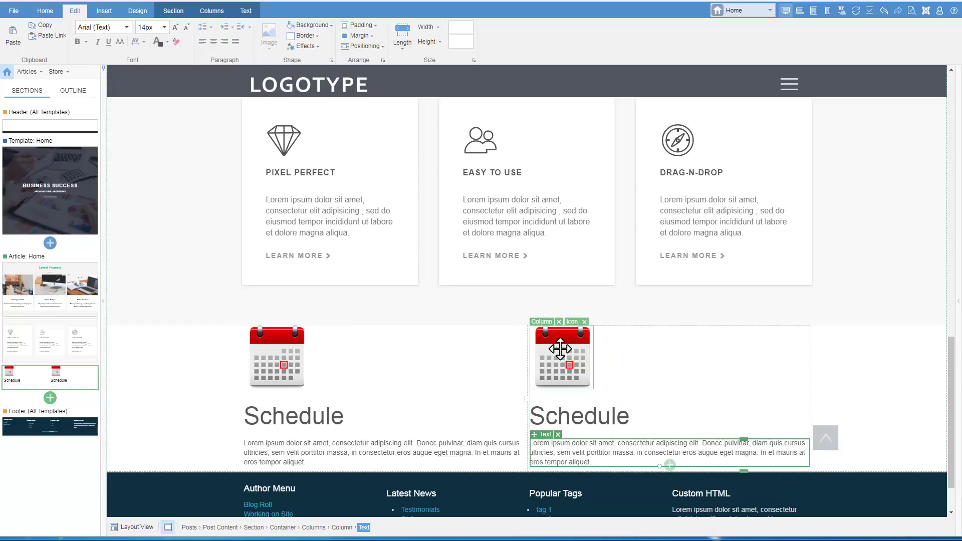
{"action": "left_click", "coordinate": [135, 36]}
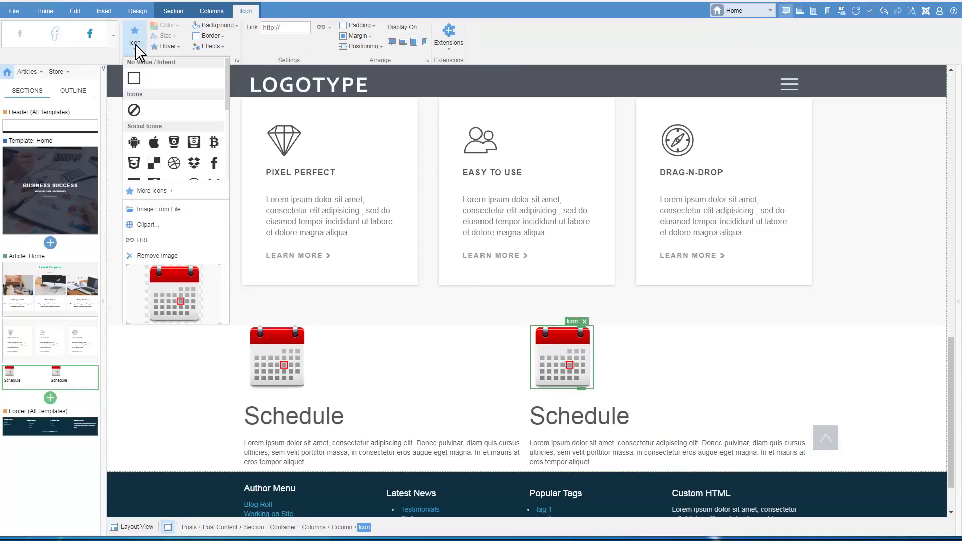
{"action": "left_click", "coordinate": [146, 225]}
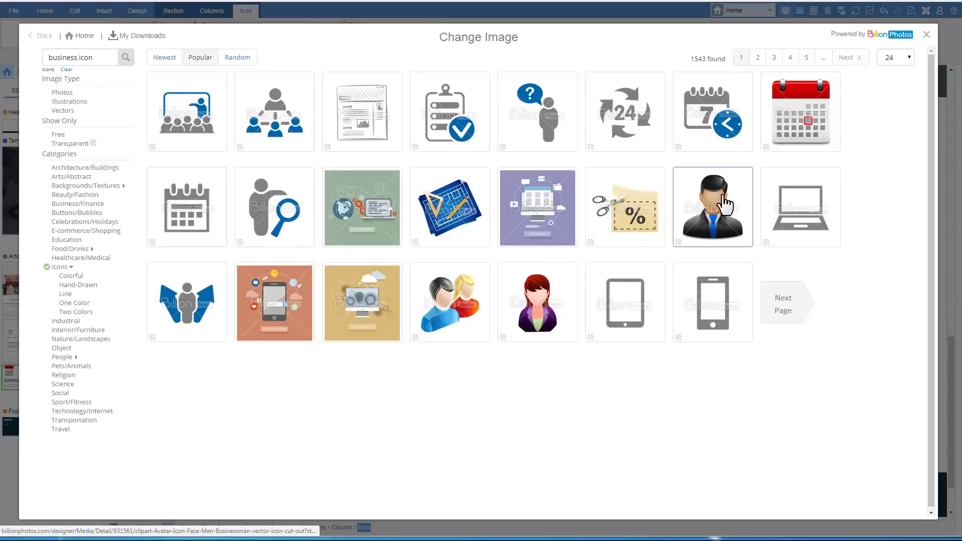
{"action": "left_click", "coordinate": [713, 207]}
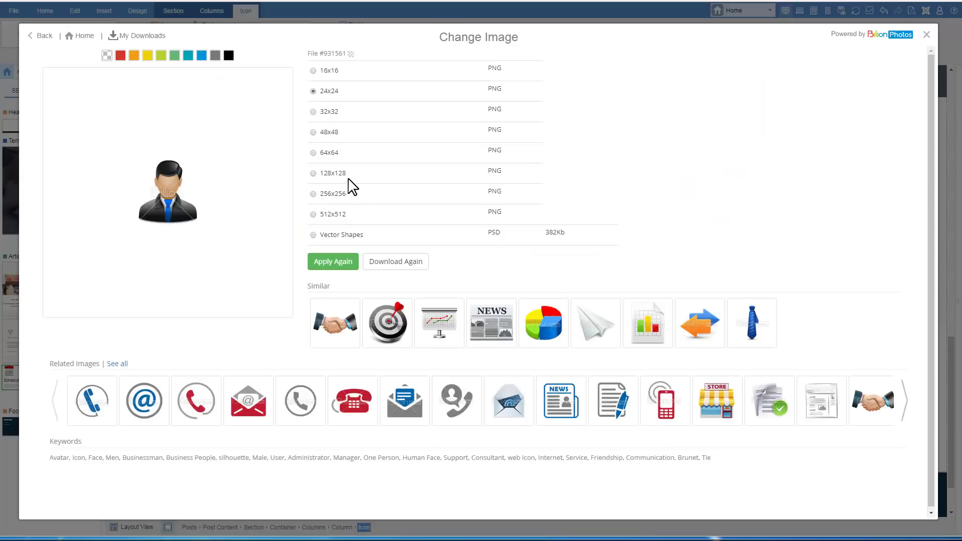
{"action": "left_click", "coordinate": [333, 174]}
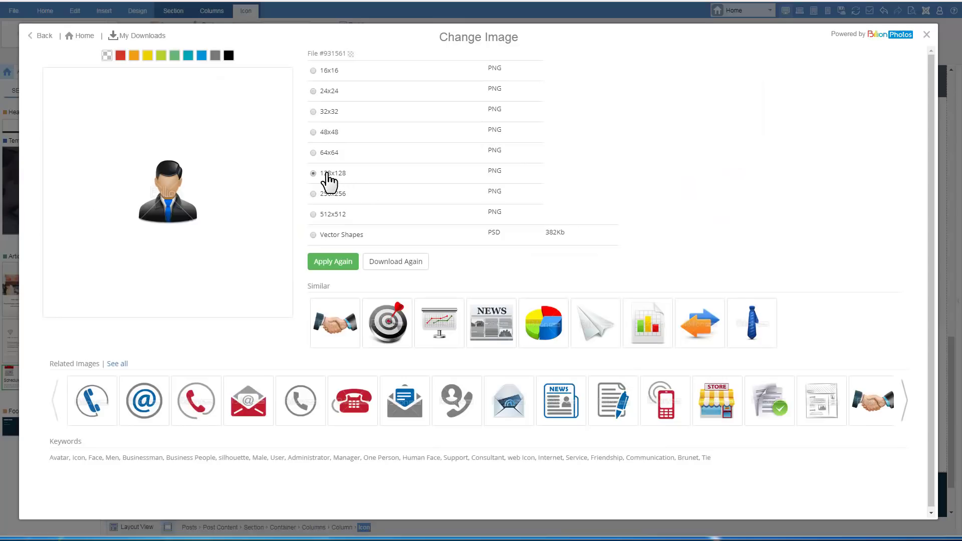
{"action": "left_click", "coordinate": [333, 263]}
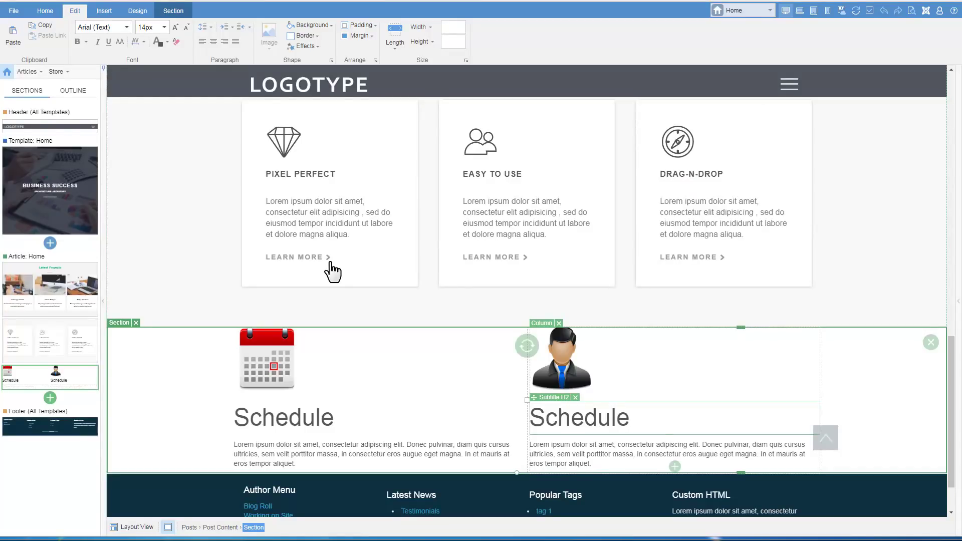
Step: Edit the right-hand Schedule heading to read Customers
{"action": "double_click", "coordinate": [614, 416]}
{"action": "type", "text": "C"}
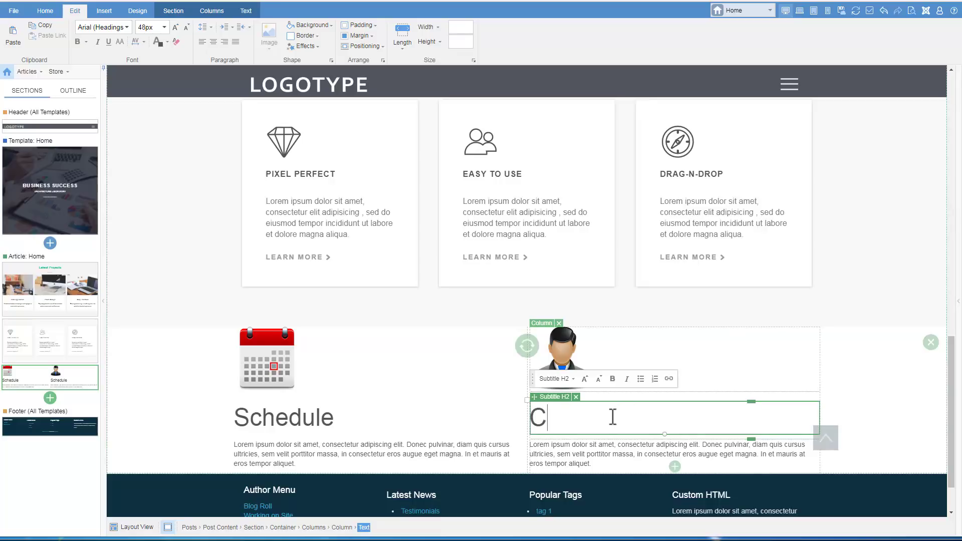
{"action": "type", "text": "ustomers"}
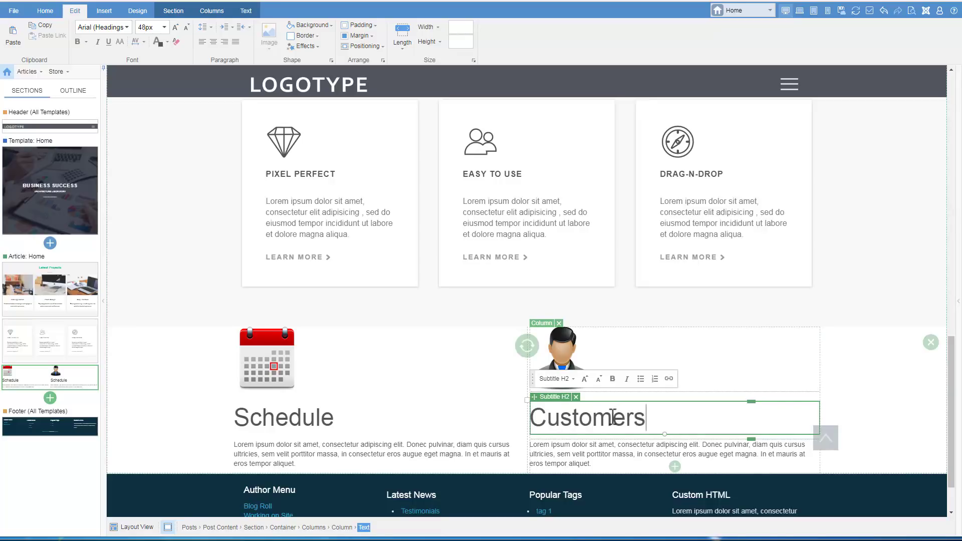
{"action": "left_click", "coordinate": [853, 366]}
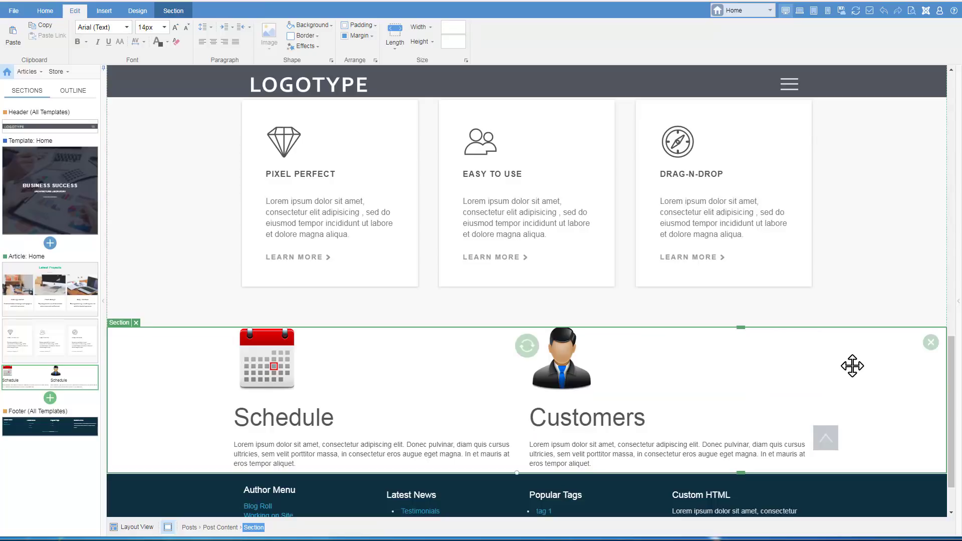
{"action": "left_click", "coordinate": [522, 397]}
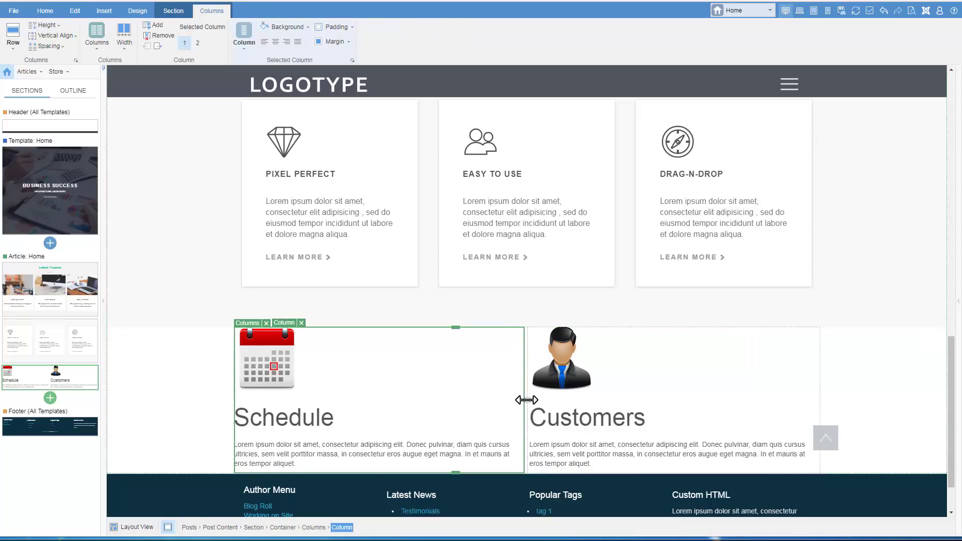
{"action": "left_click_drag", "start_coordinate": [524, 401], "coordinate": [423, 401]}
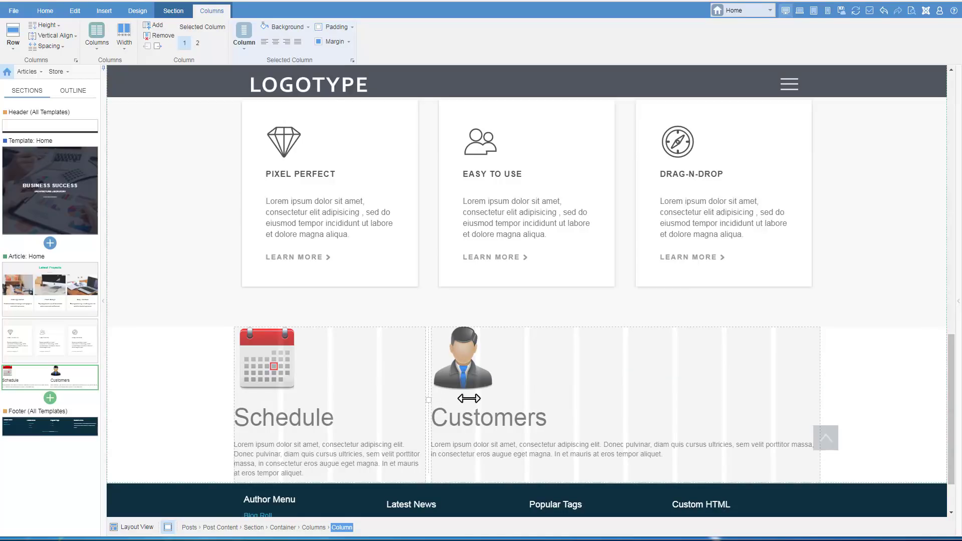
{"action": "double_click", "coordinate": [423, 401]}
{"action": "left_click", "coordinate": [125, 35]}
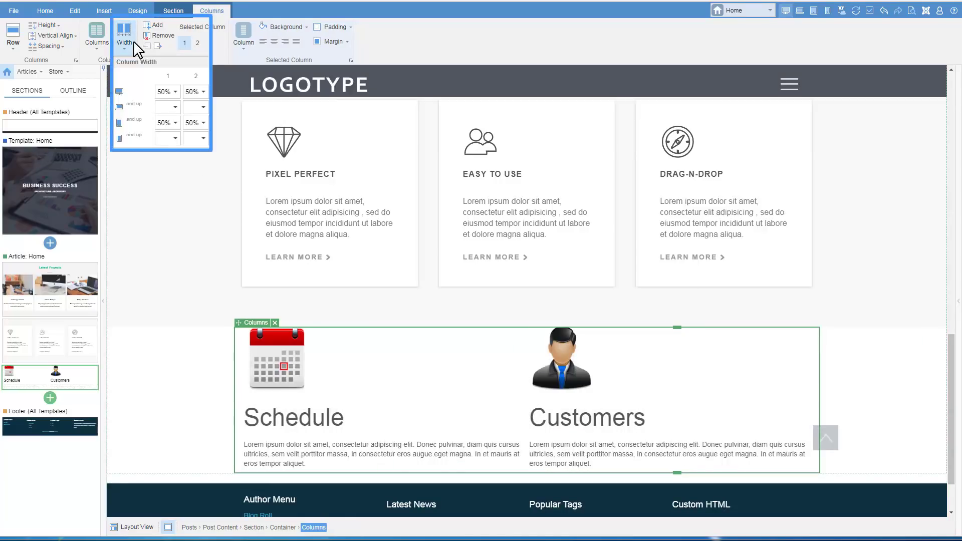
{"action": "left_click", "coordinate": [176, 92]}
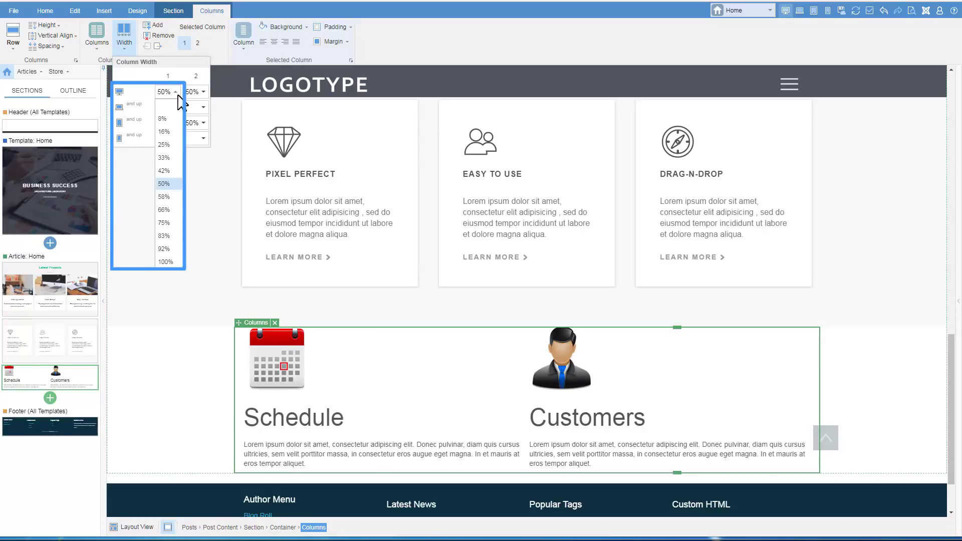
{"action": "left_click", "coordinate": [175, 92]}
{"action": "left_click", "coordinate": [13, 42]}
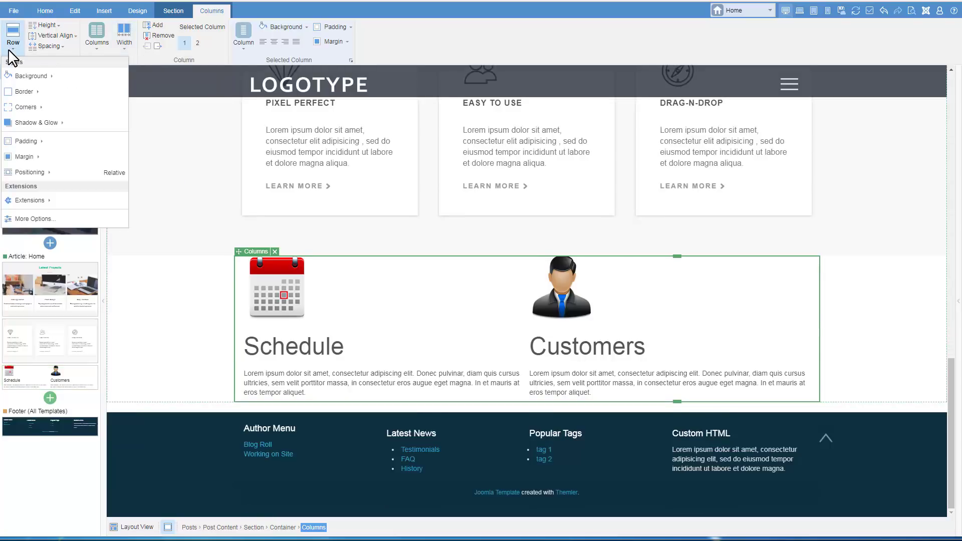
Step: Give the Schedule/Customers row 80px top and bottom padding
{"action": "left_click", "coordinate": [39, 145]}
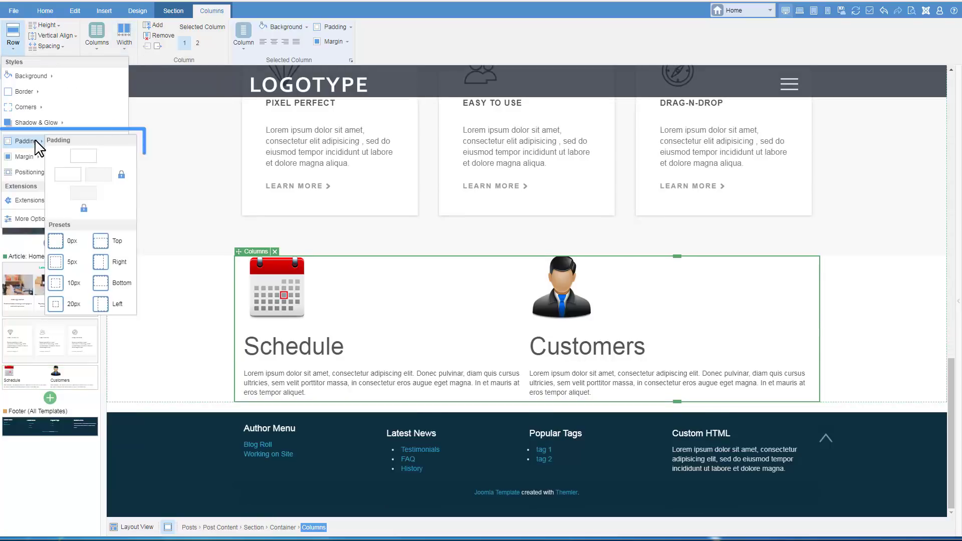
{"action": "left_click", "coordinate": [81, 155]}
{"action": "type", "text": "80"}
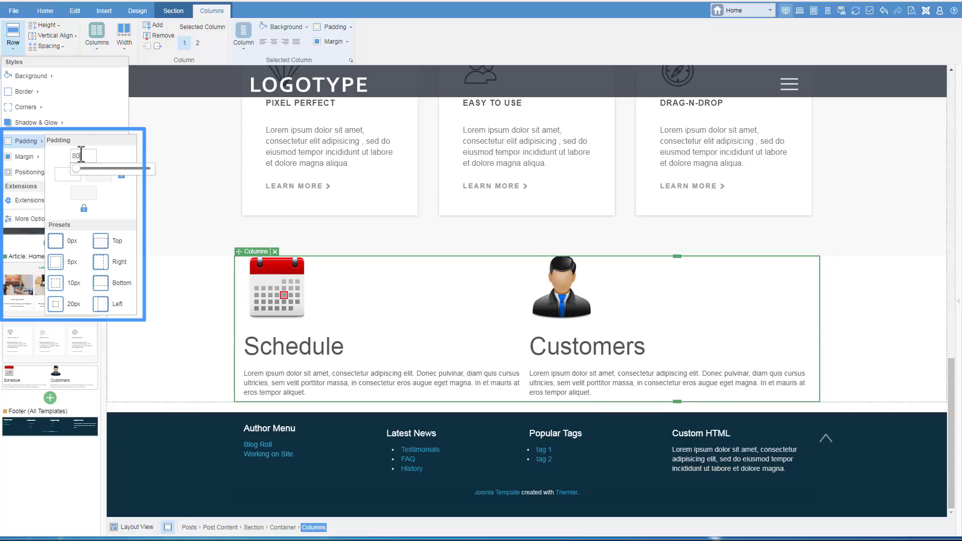
{"action": "type", "text": "60"}
{"action": "key", "text": "Return"}
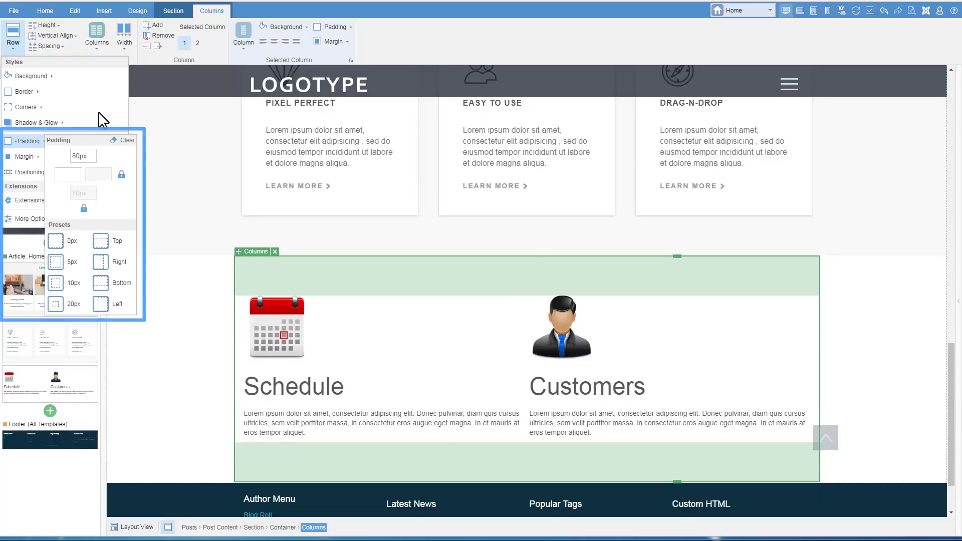
{"action": "left_click", "coordinate": [17, 43]}
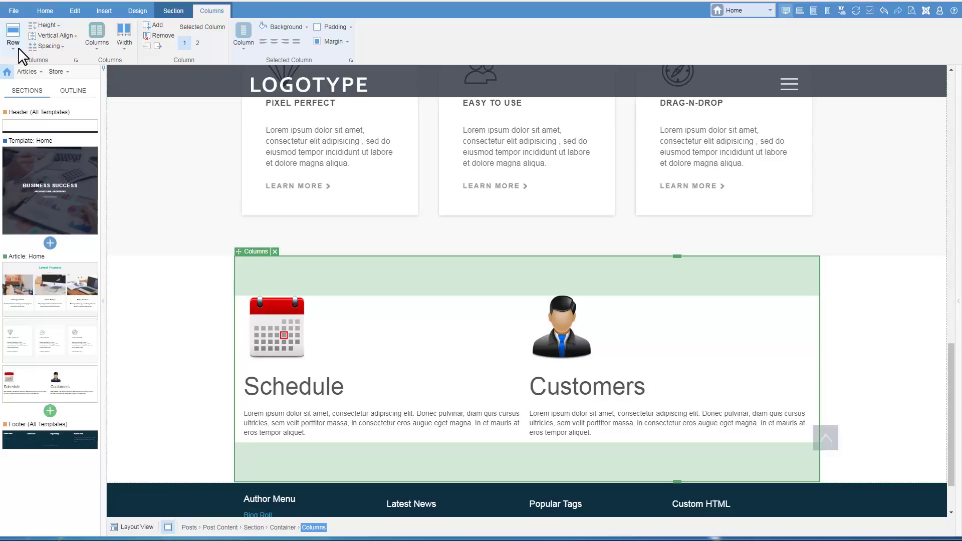
Step: Fill both the Schedule and Customers columns with a light blue background
{"action": "left_click", "coordinate": [429, 309]}
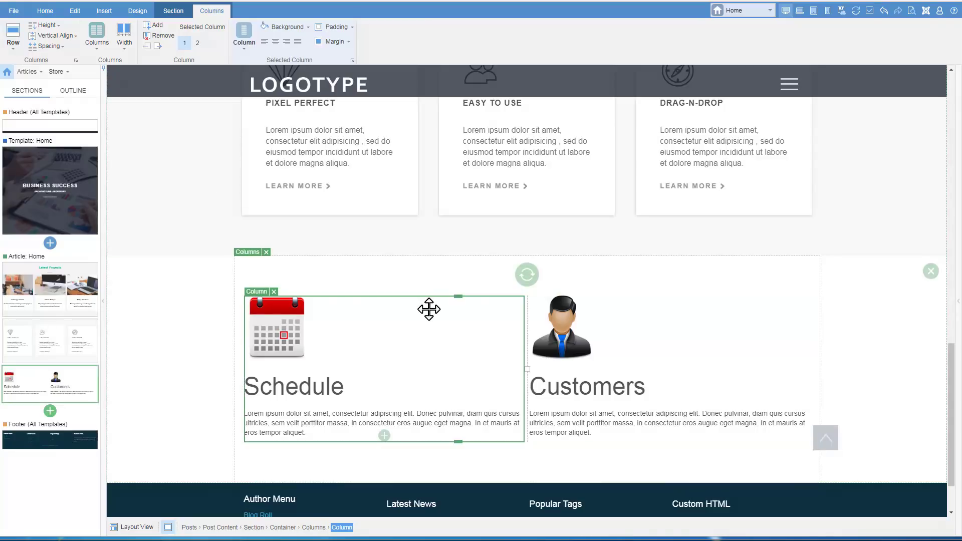
{"action": "left_click", "coordinate": [287, 27]}
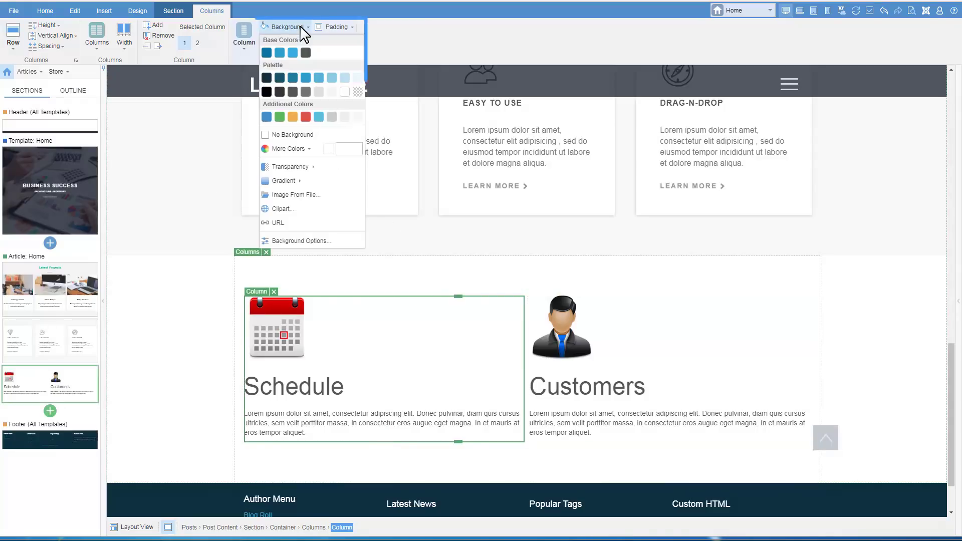
{"action": "left_click", "coordinate": [350, 77]}
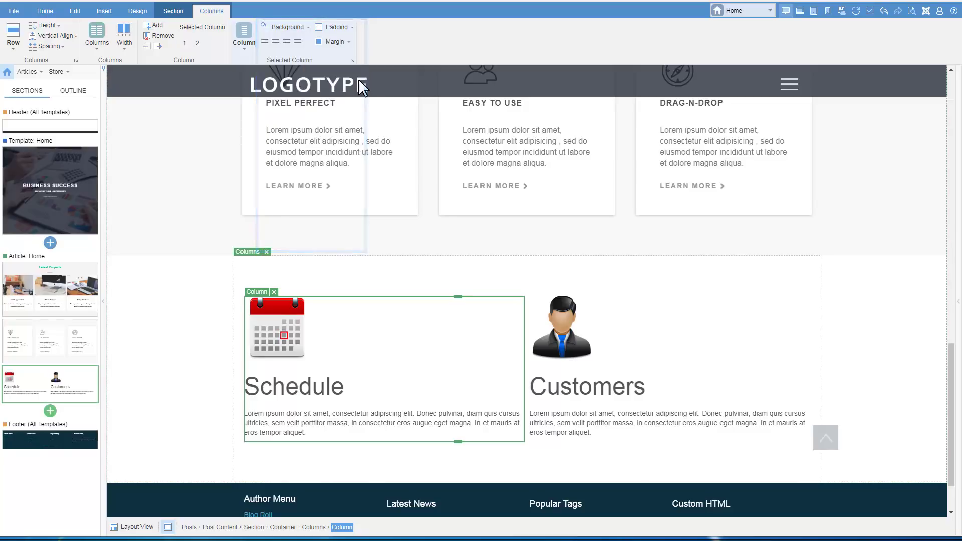
{"action": "left_click", "coordinate": [656, 306]}
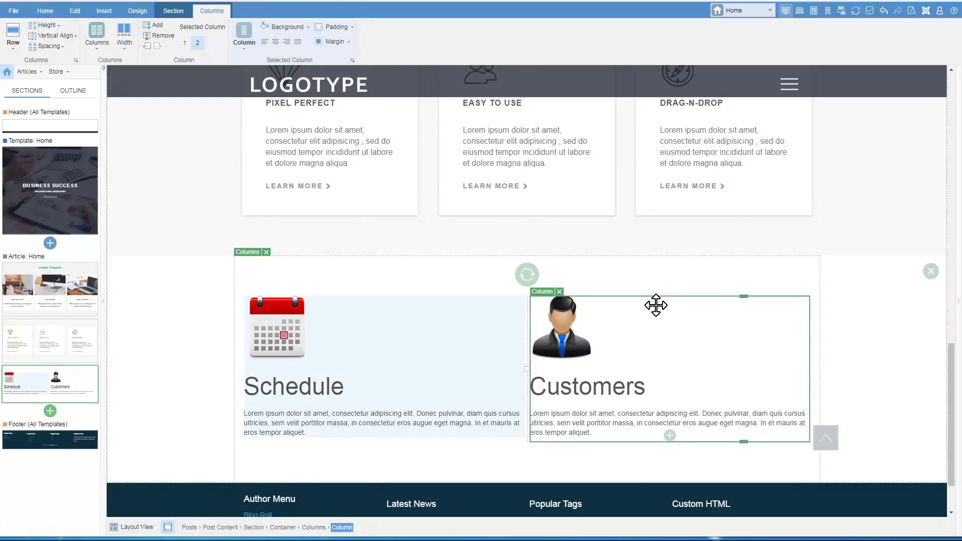
{"action": "left_click", "coordinate": [287, 28]}
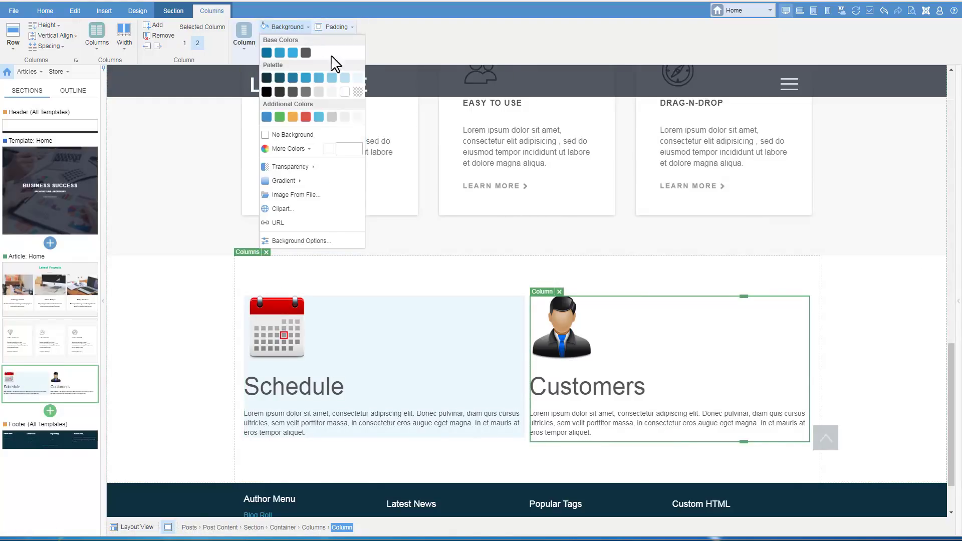
{"action": "left_click", "coordinate": [357, 78]}
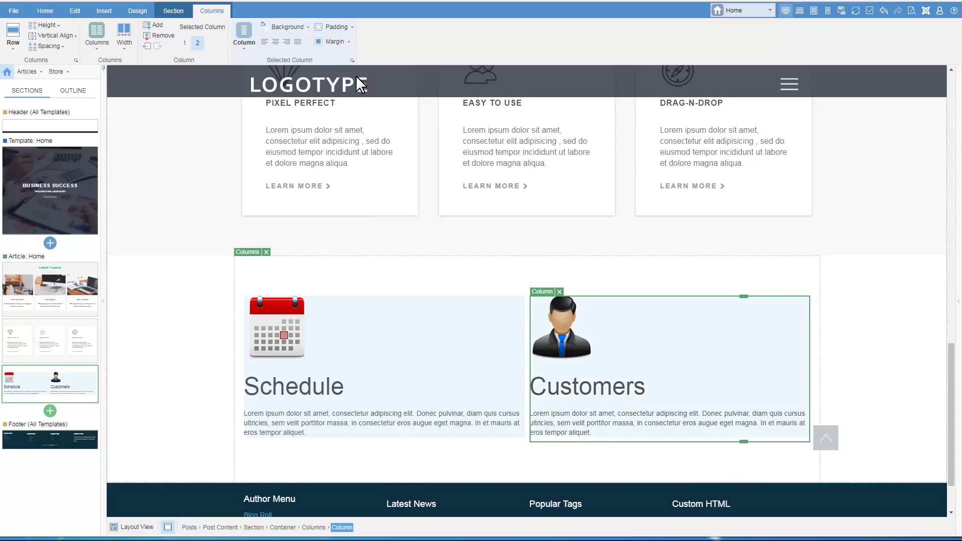
Step: Give both the Schedule and Customers columns 20px inner padding
{"action": "left_click", "coordinate": [409, 310]}
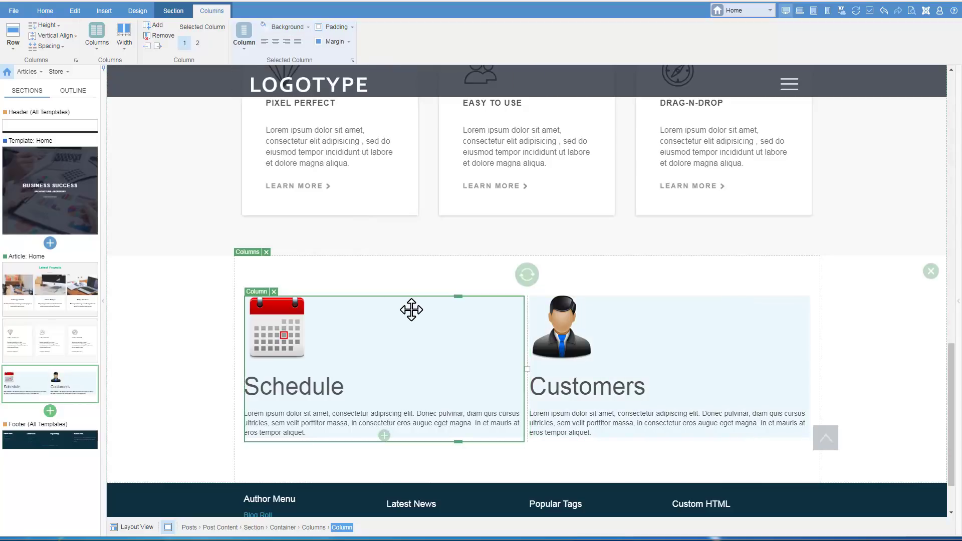
{"action": "left_click", "coordinate": [336, 27]}
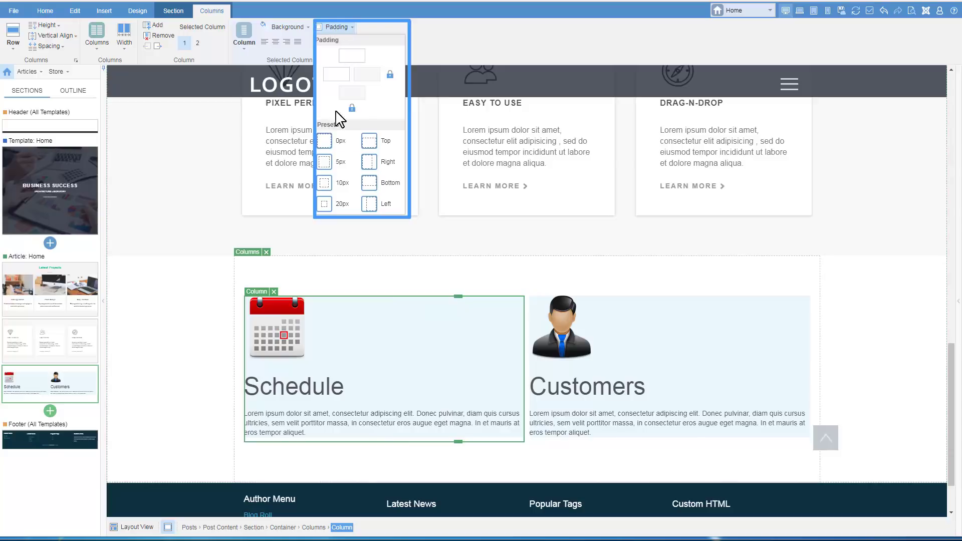
{"action": "left_click", "coordinate": [342, 204]}
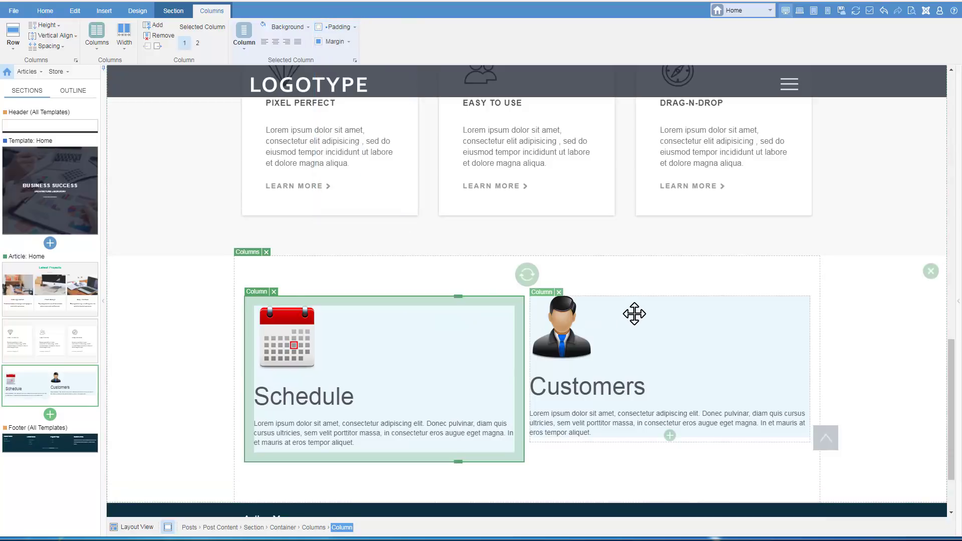
{"action": "left_click", "coordinate": [634, 315]}
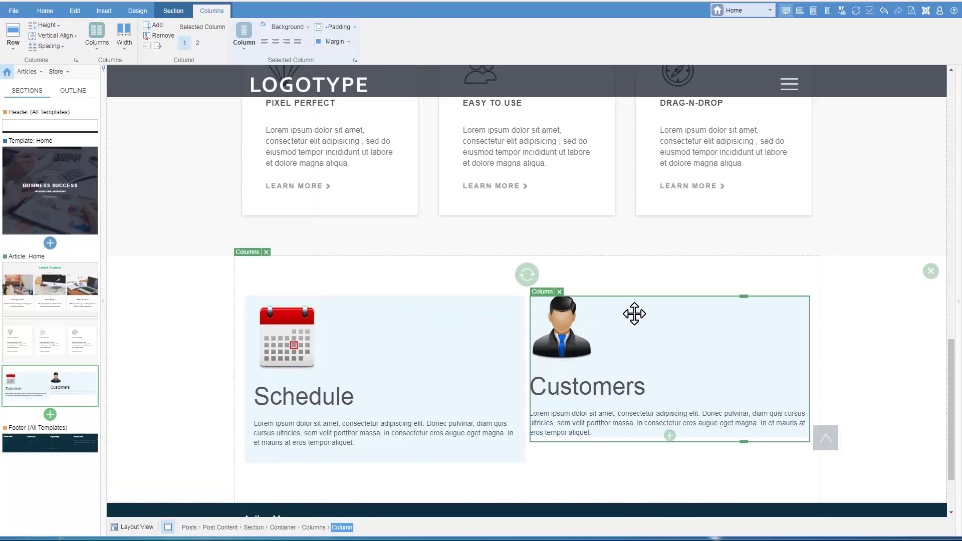
{"action": "left_click", "coordinate": [336, 27]}
{"action": "left_click", "coordinate": [343, 203]}
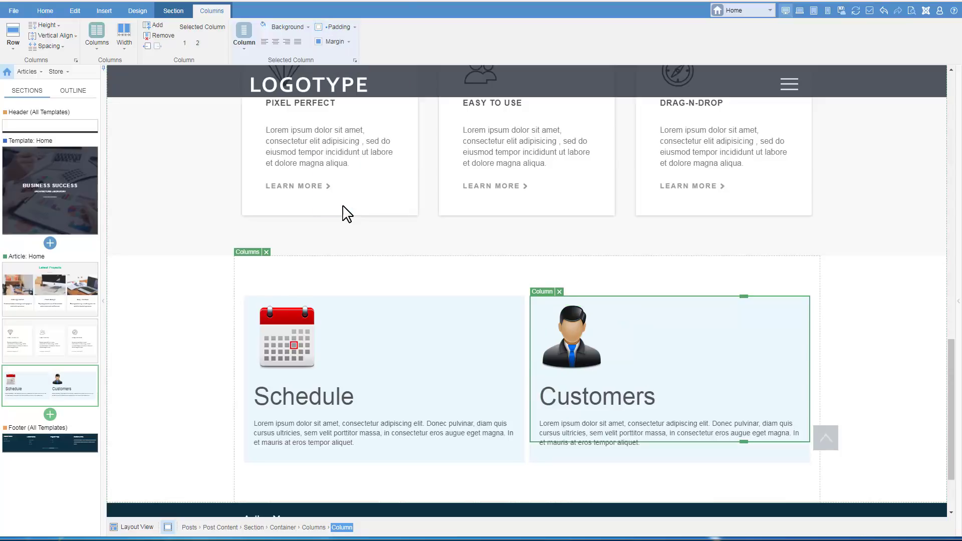
Step: Center the content of both the Schedule and Customers columns
{"action": "left_click", "coordinate": [379, 301]}
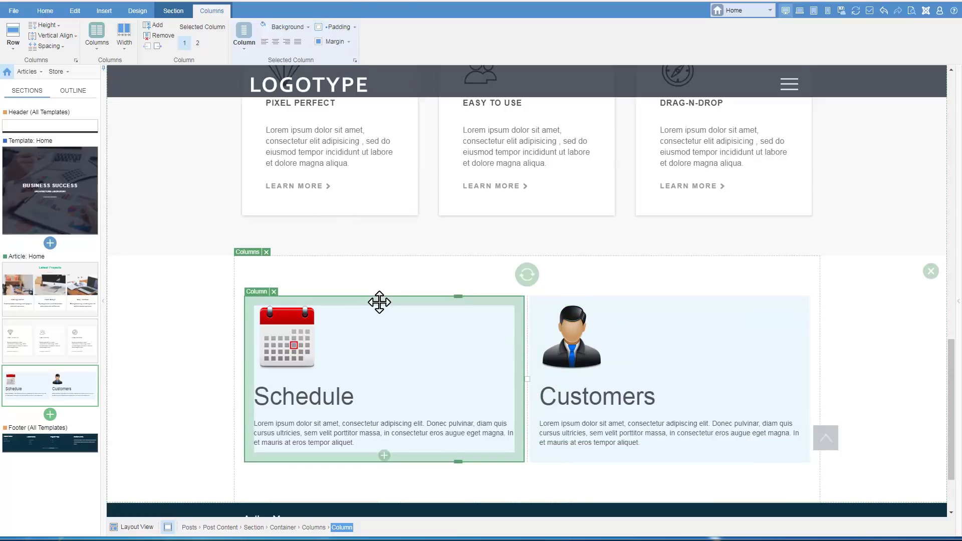
{"action": "left_click", "coordinate": [275, 42]}
{"action": "left_click", "coordinate": [623, 305]}
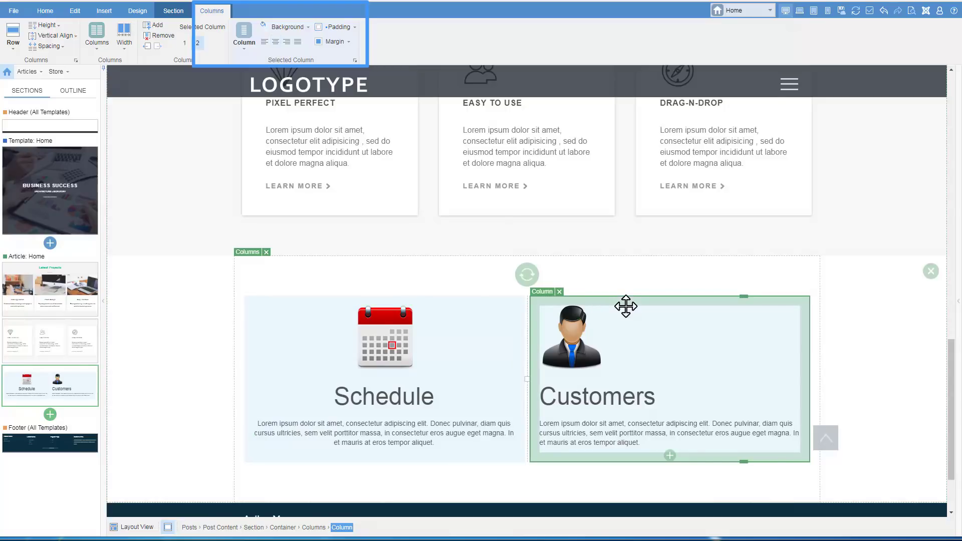
{"action": "left_click", "coordinate": [275, 41]}
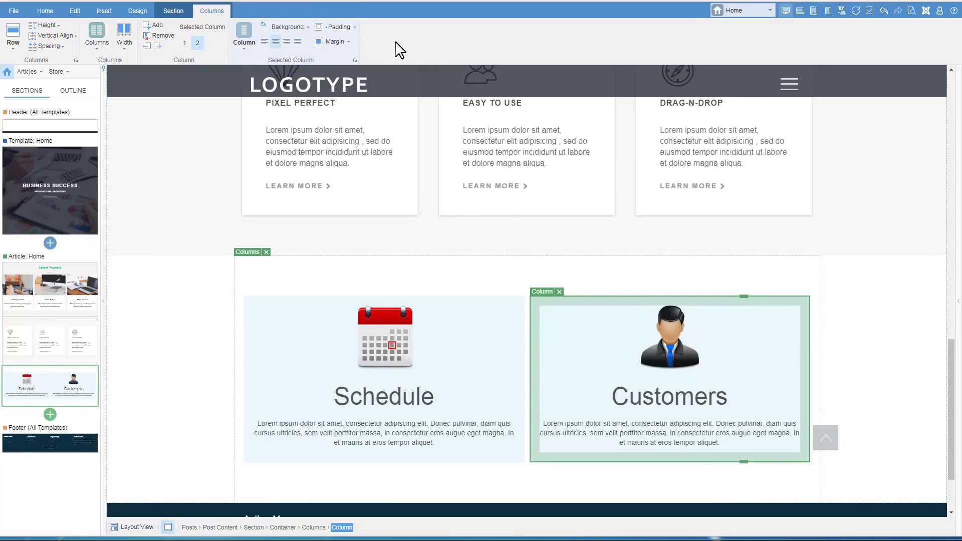
Step: Set 30px horizontal spacing between the two columns
{"action": "left_click", "coordinate": [50, 47]}
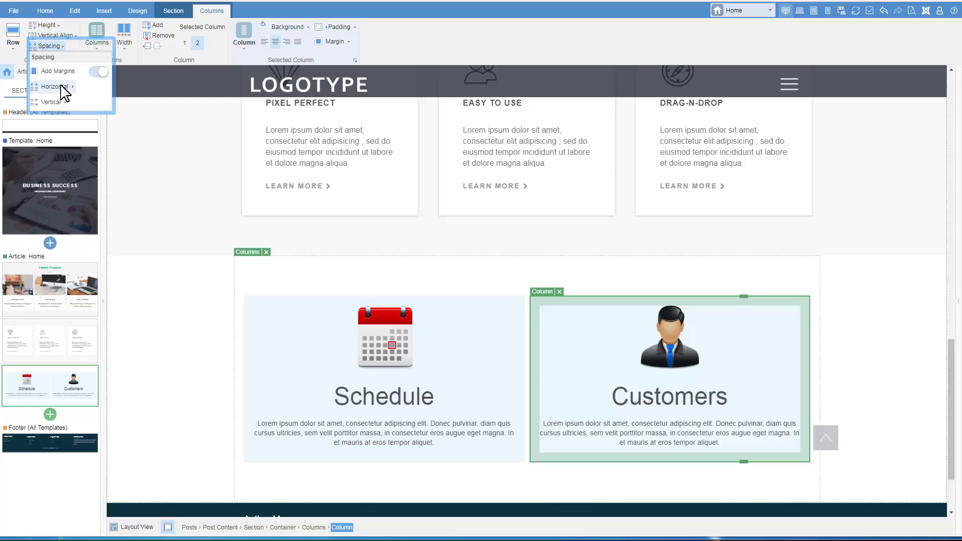
{"action": "mouse_move", "coordinate": [52, 86]}
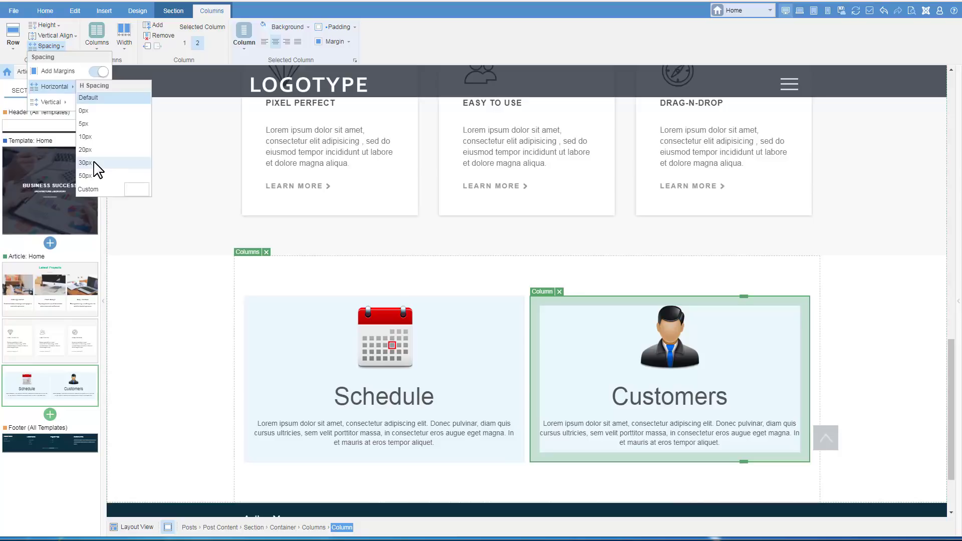
{"action": "left_click", "coordinate": [88, 163]}
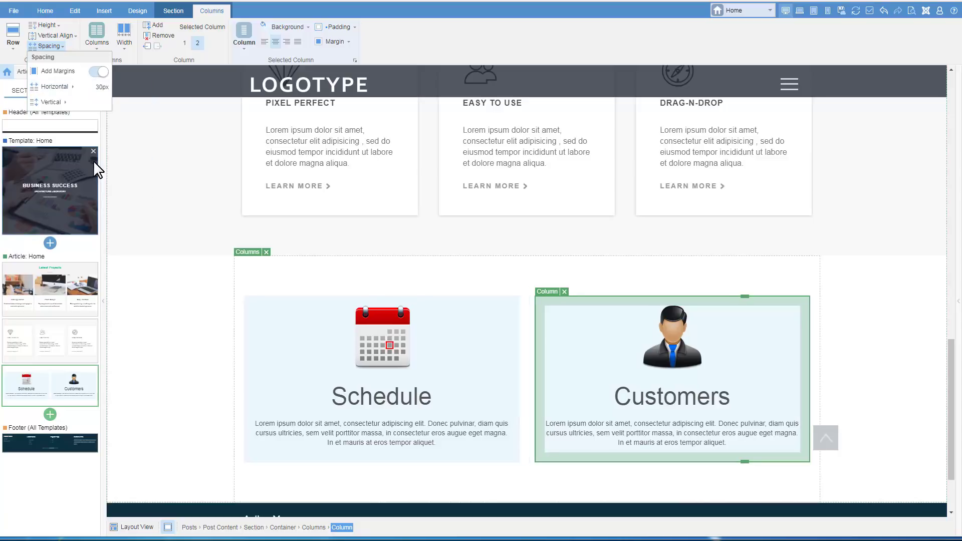
{"action": "left_click", "coordinate": [50, 47]}
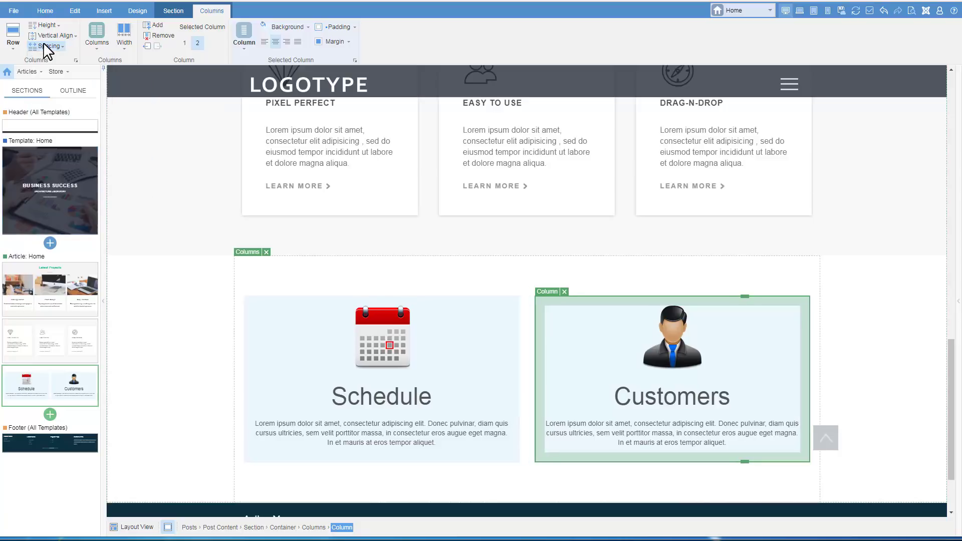
Step: Try the section at full page width, then set it back to Boxed width
{"action": "left_click", "coordinate": [173, 11]}
{"action": "left_click", "coordinate": [318, 37]}
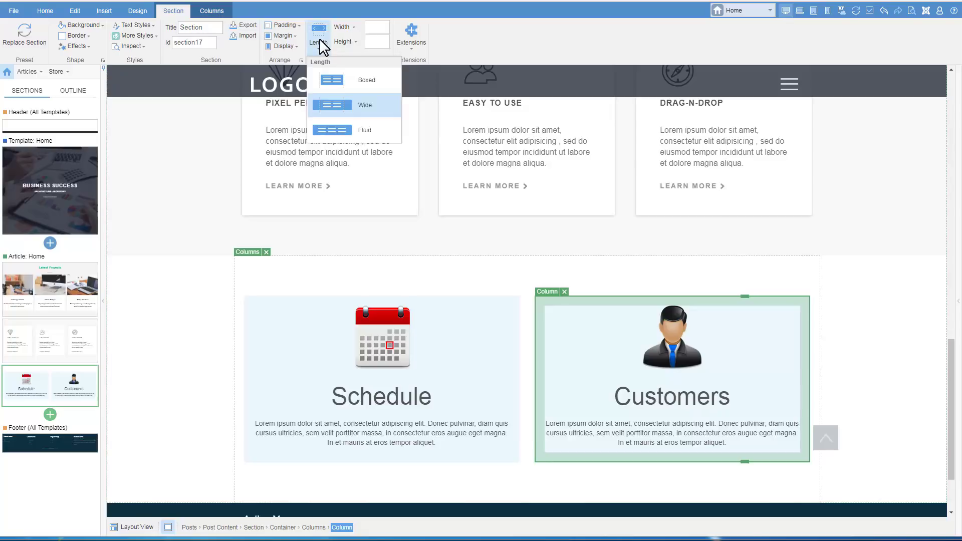
{"action": "left_click", "coordinate": [342, 134]}
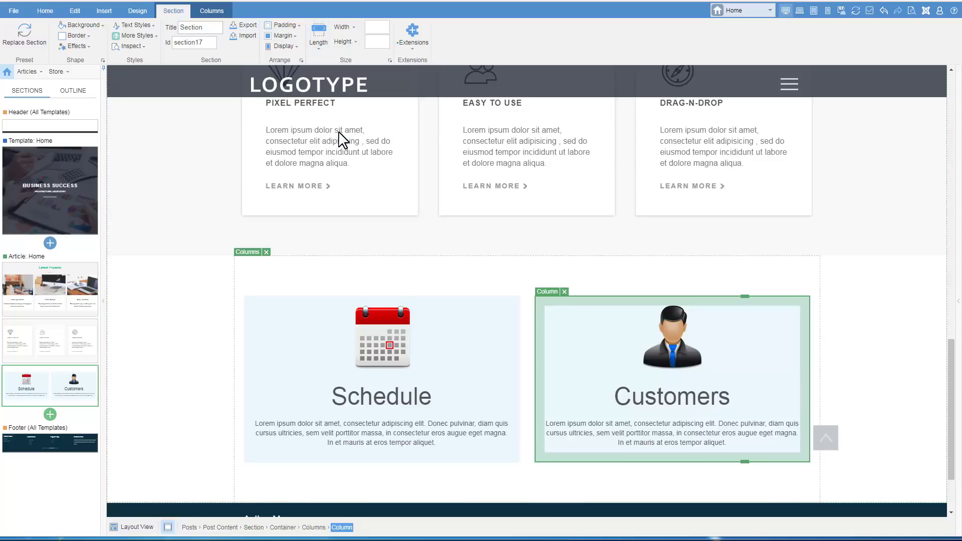
{"action": "left_click", "coordinate": [320, 47]}
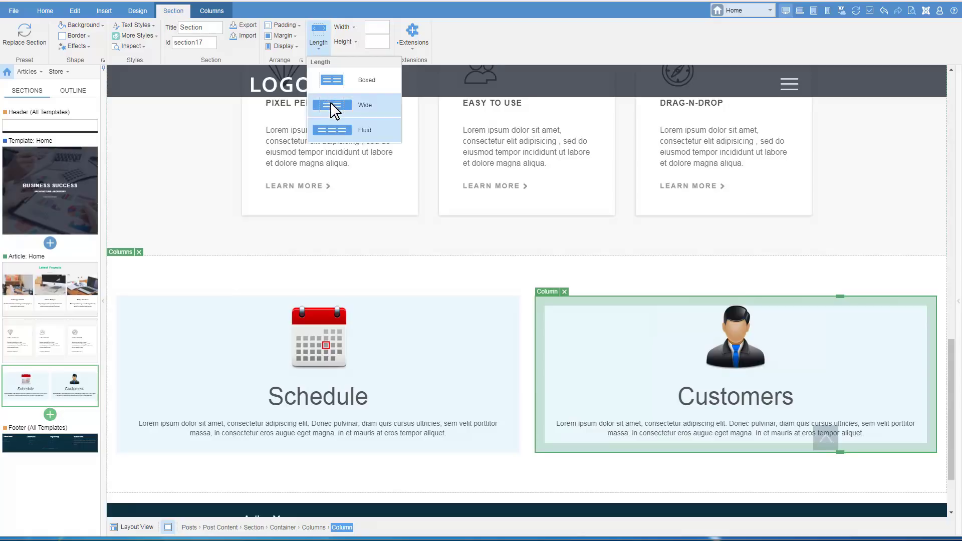
{"action": "left_click", "coordinate": [339, 80]}
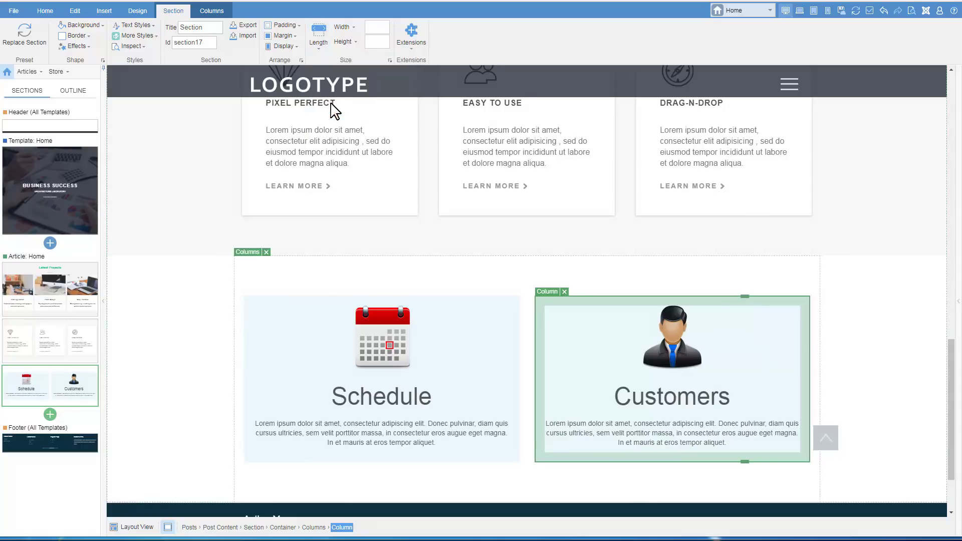
{"action": "left_click", "coordinate": [864, 354]}
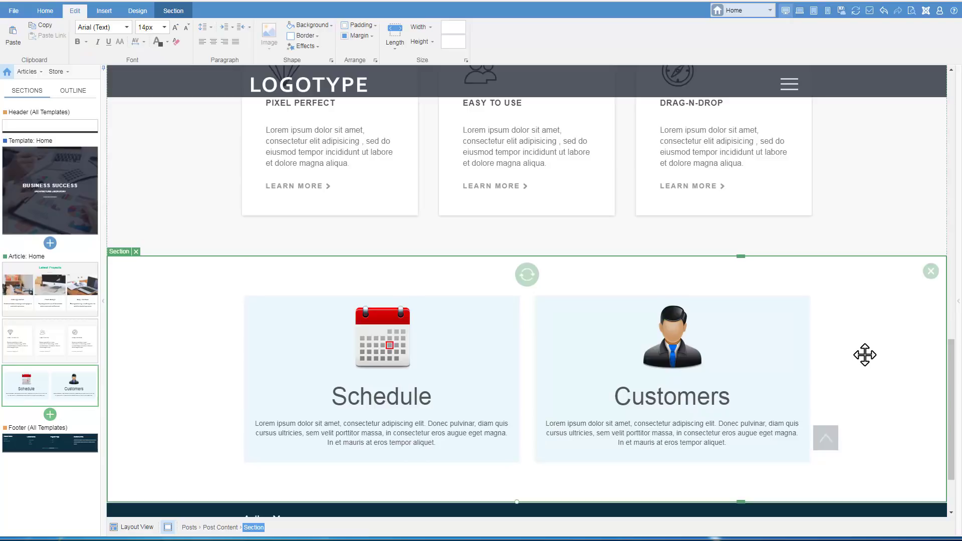
Step: Give the two-column block a 40px top margin in its Padding and Margin properties
{"action": "left_click", "coordinate": [723, 277]}
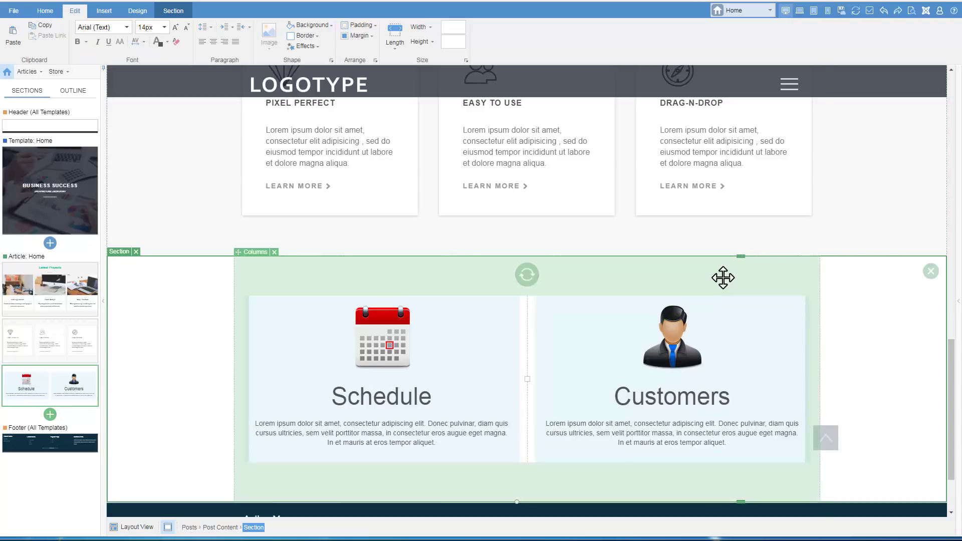
{"action": "left_click", "coordinate": [76, 61]}
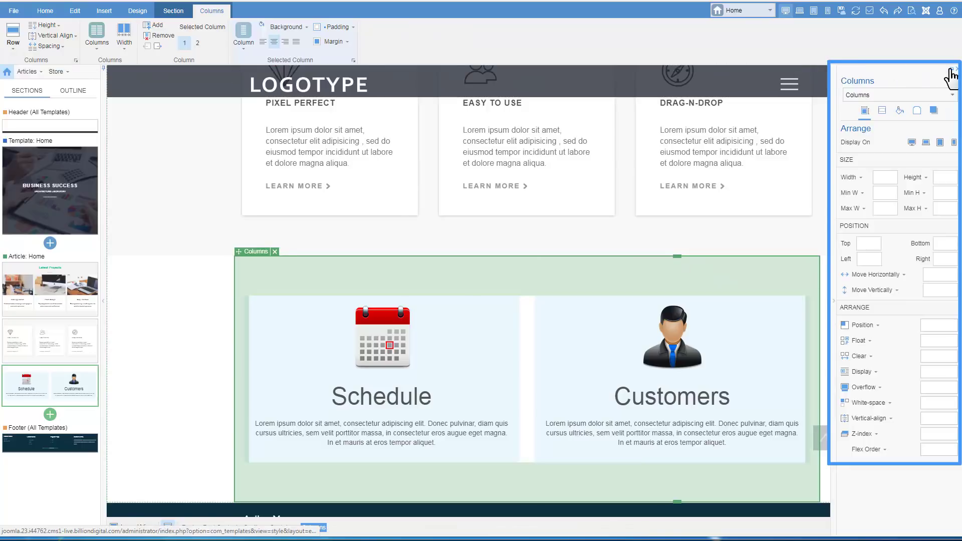
{"action": "left_click", "coordinate": [953, 74]}
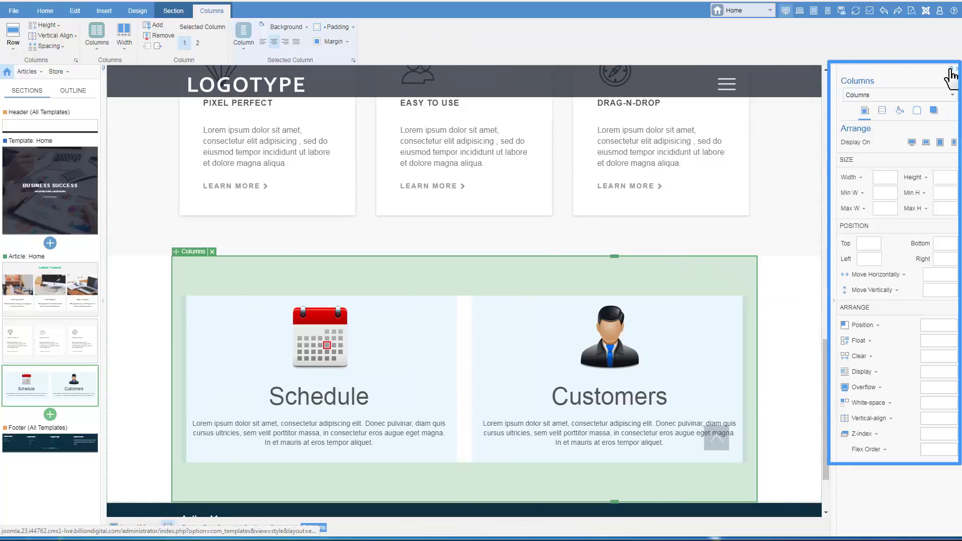
{"action": "left_click", "coordinate": [883, 111]}
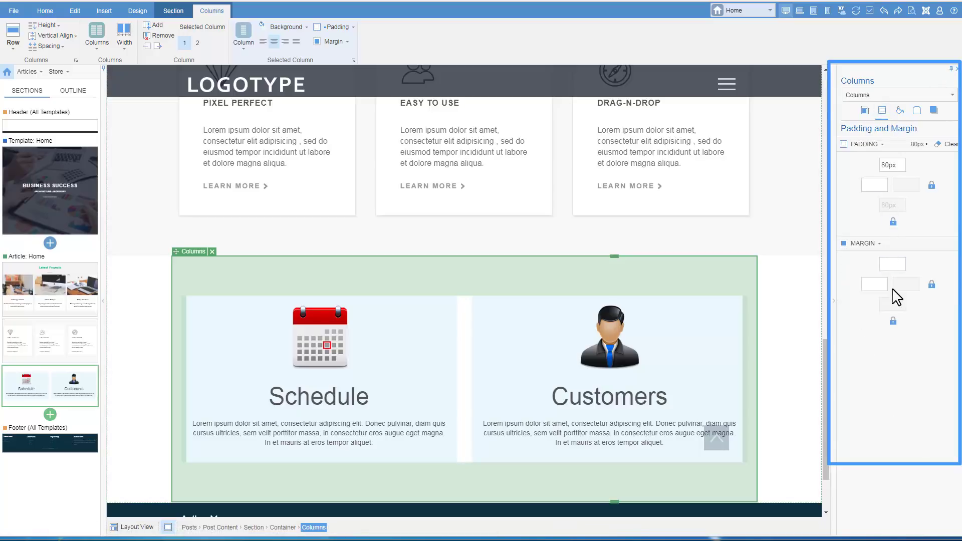
{"action": "left_click", "coordinate": [893, 265]}
{"action": "left_click", "coordinate": [892, 266]}
{"action": "type", "text": "40"}
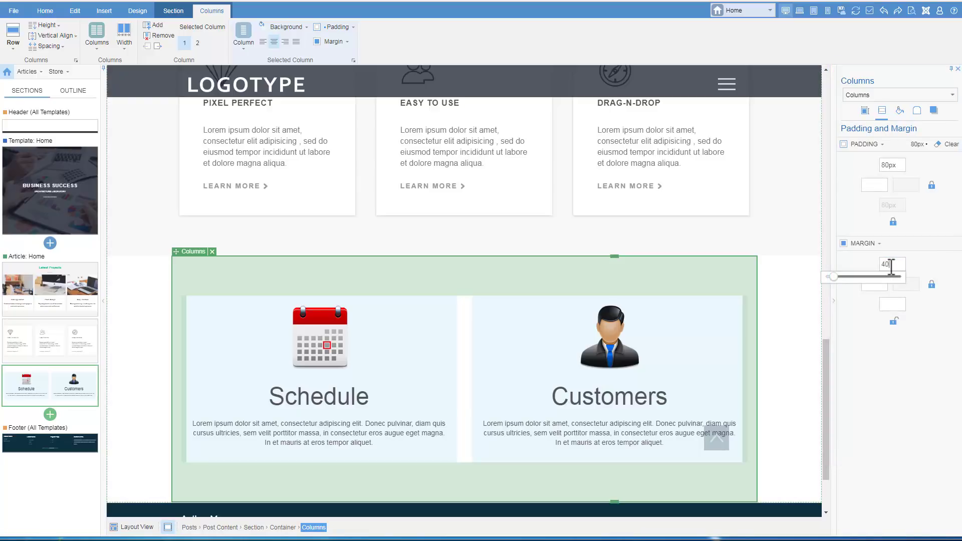
{"action": "key", "text": "Return"}
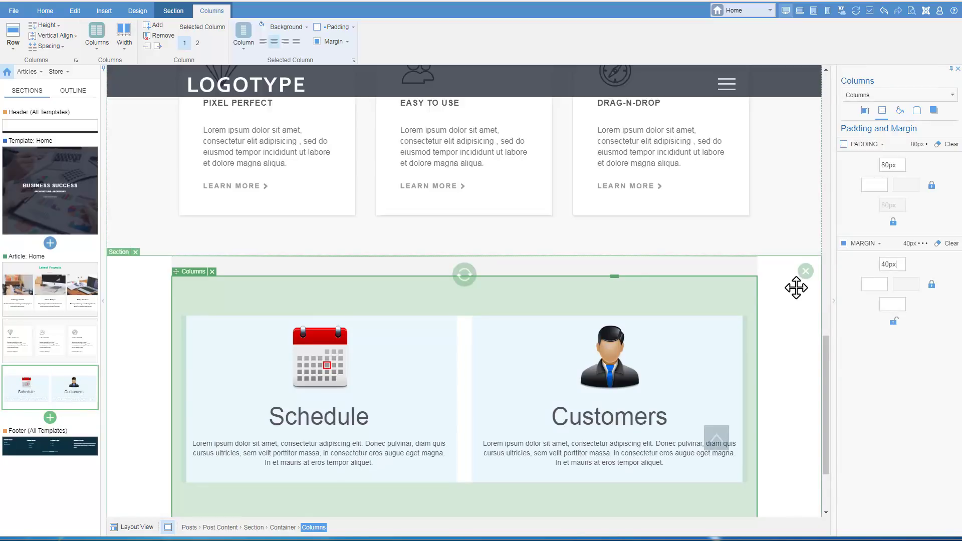
{"action": "left_click", "coordinate": [953, 72]}
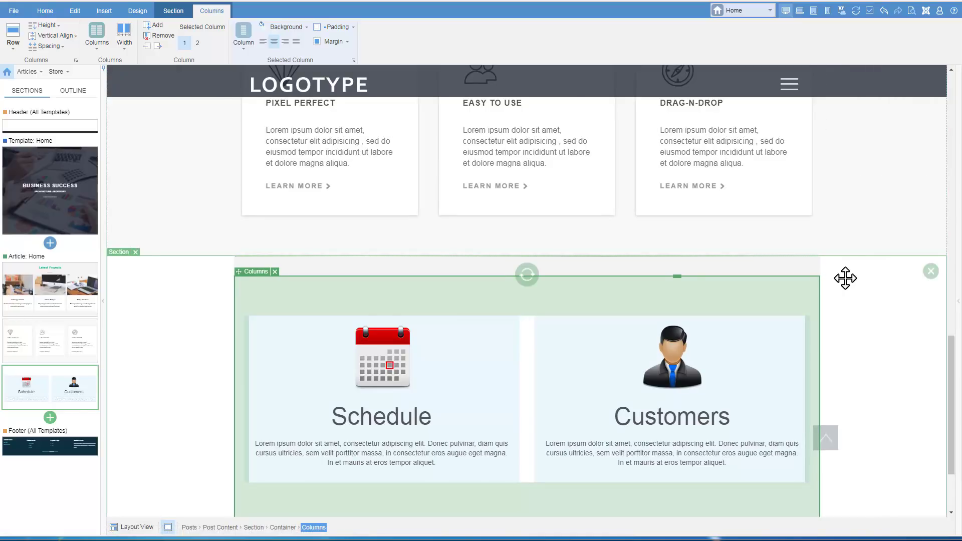
{"action": "left_click", "coordinate": [845, 279]}
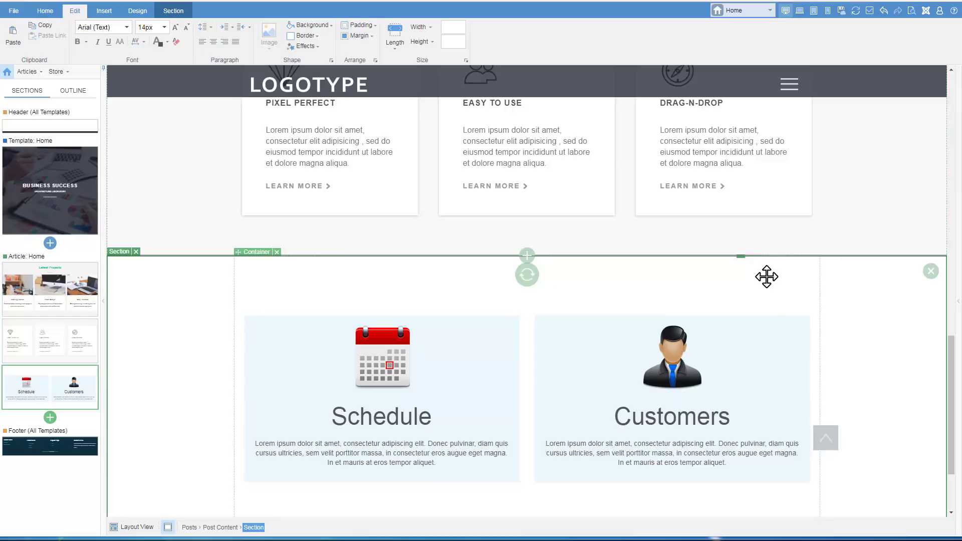
Step: Show the section's structure in the Outline tree, expanded down to the column contents
{"action": "left_click", "coordinate": [767, 295]}
{"action": "left_click", "coordinate": [205, 294]}
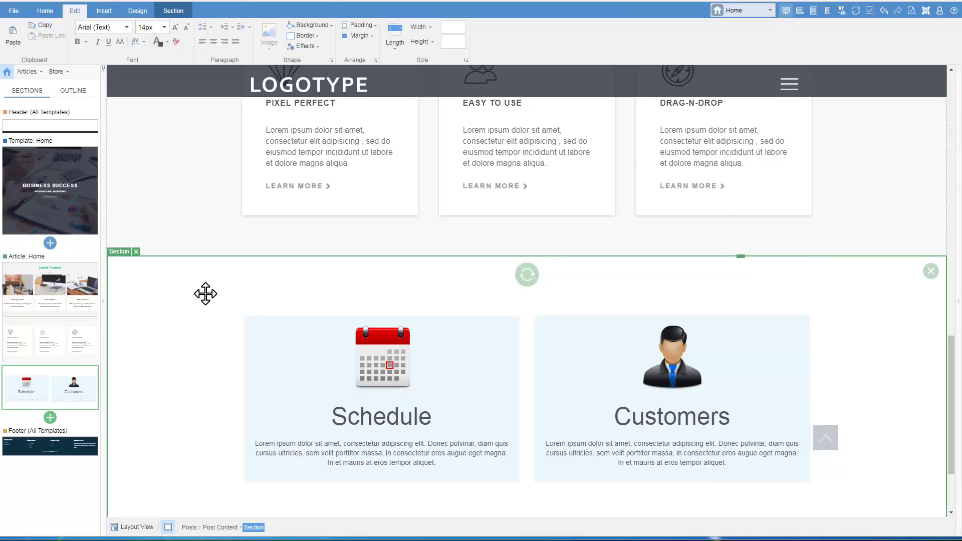
{"action": "left_click", "coordinate": [73, 90]}
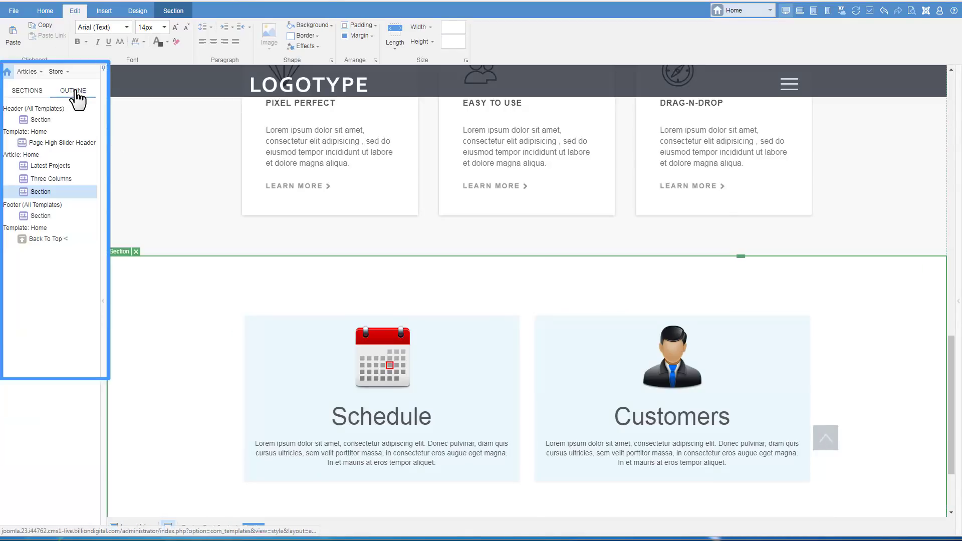
{"action": "left_click", "coordinate": [14, 192]}
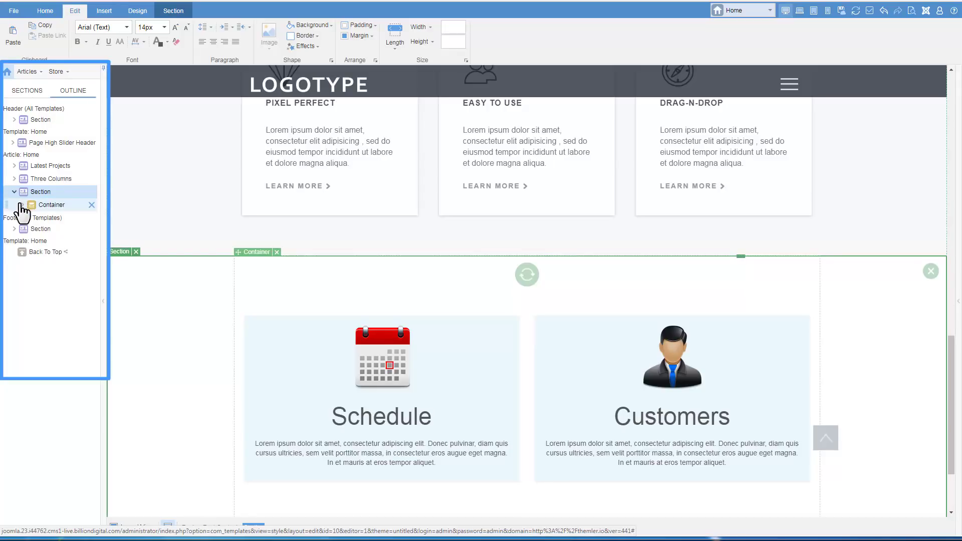
{"action": "left_click", "coordinate": [23, 205]}
{"action": "left_click", "coordinate": [30, 217]}
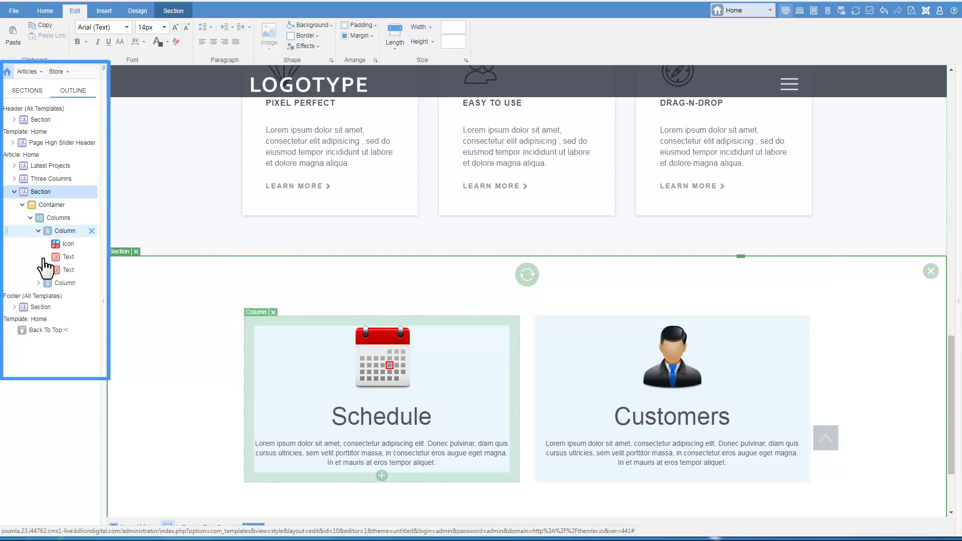
{"action": "left_click", "coordinate": [39, 283]}
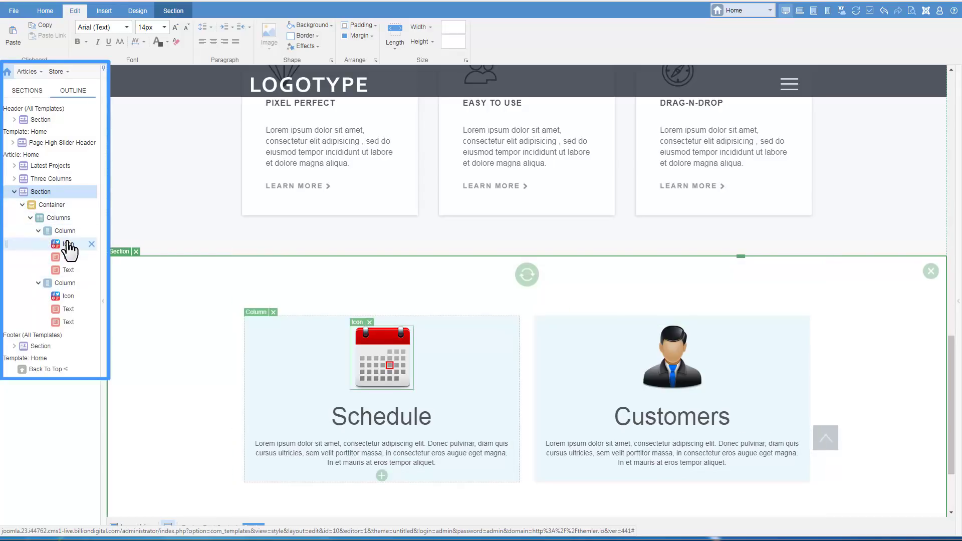
Step: Drag the calendar icon into Customers and the person icon into Schedule, swapping them
{"action": "left_click_drag", "start_coordinate": [68, 245], "coordinate": [68, 297]}
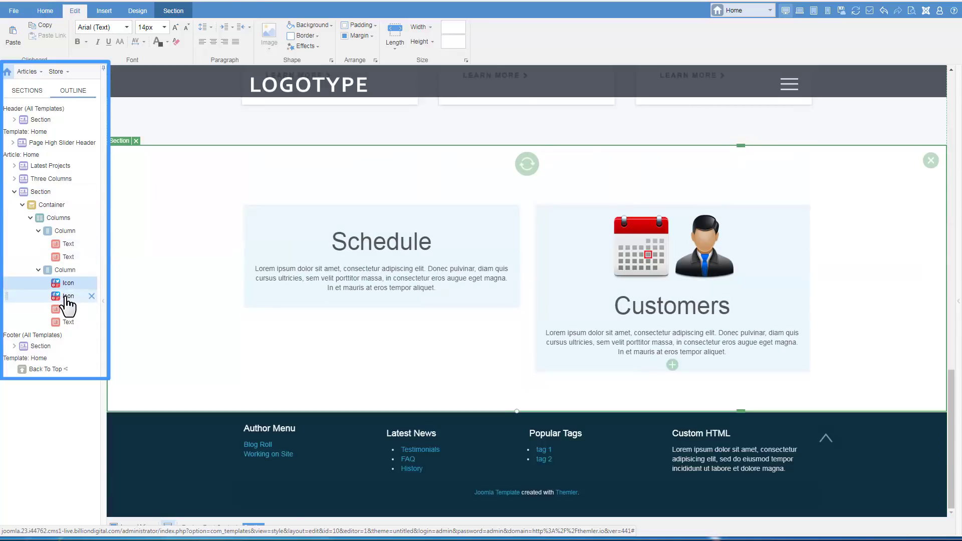
{"action": "left_click", "coordinate": [68, 297]}
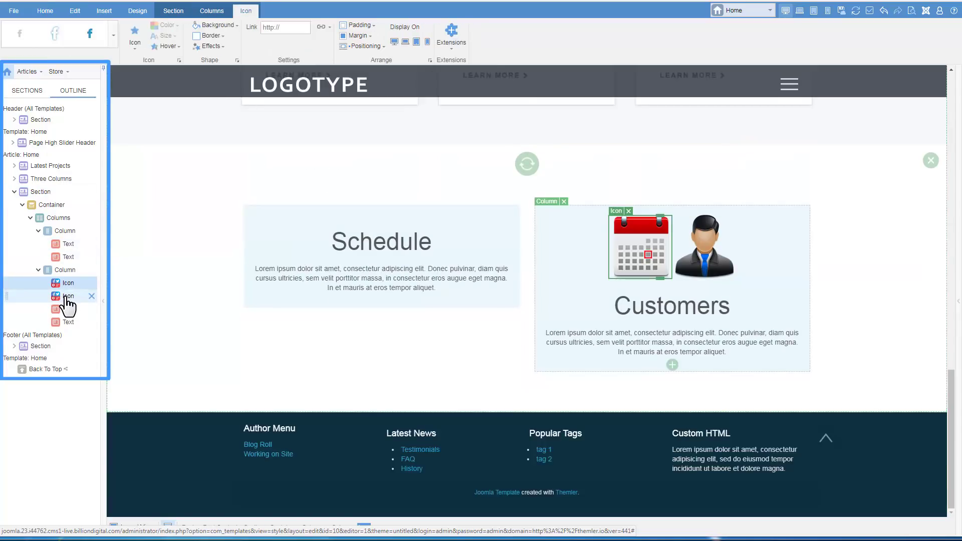
{"action": "left_click_drag", "start_coordinate": [68, 297], "coordinate": [68, 244]}
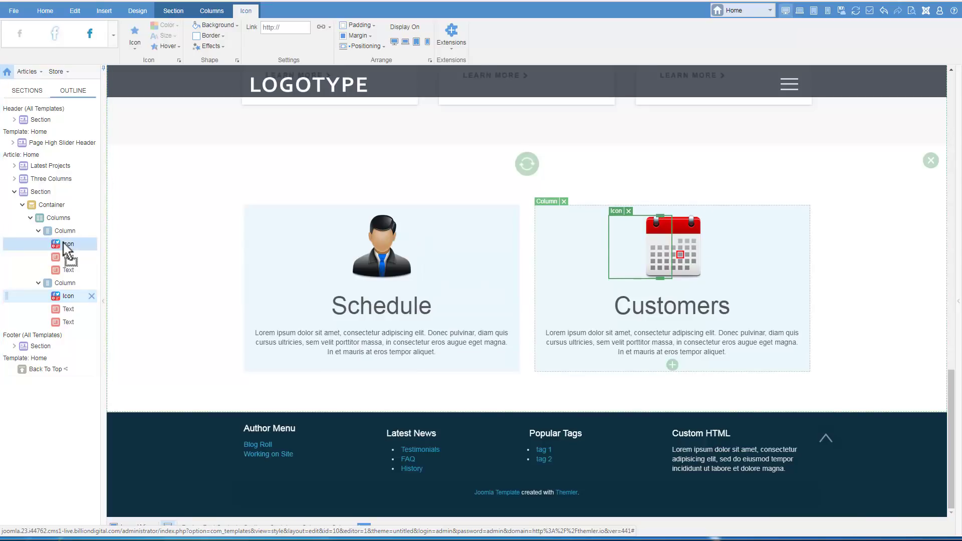
{"action": "left_click", "coordinate": [67, 244]}
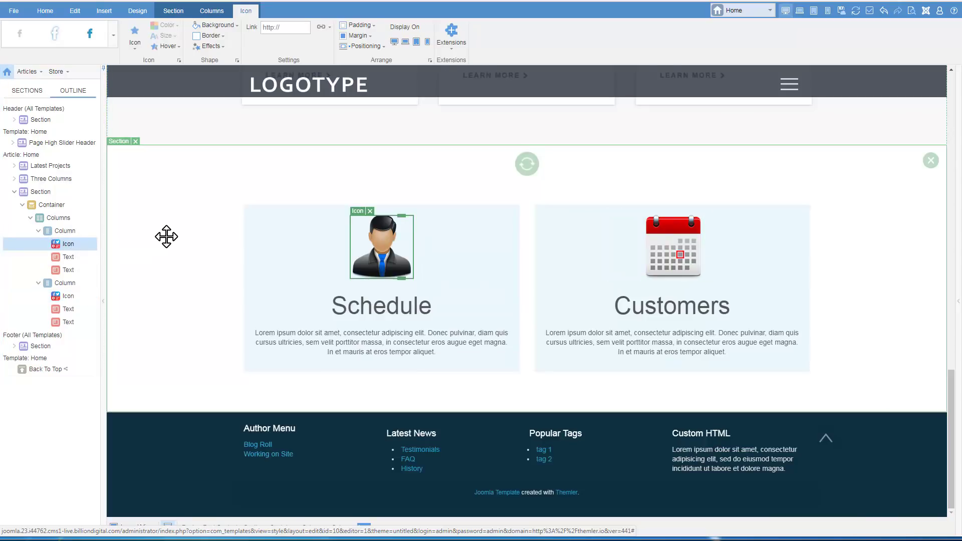
{"action": "left_click", "coordinate": [166, 236]}
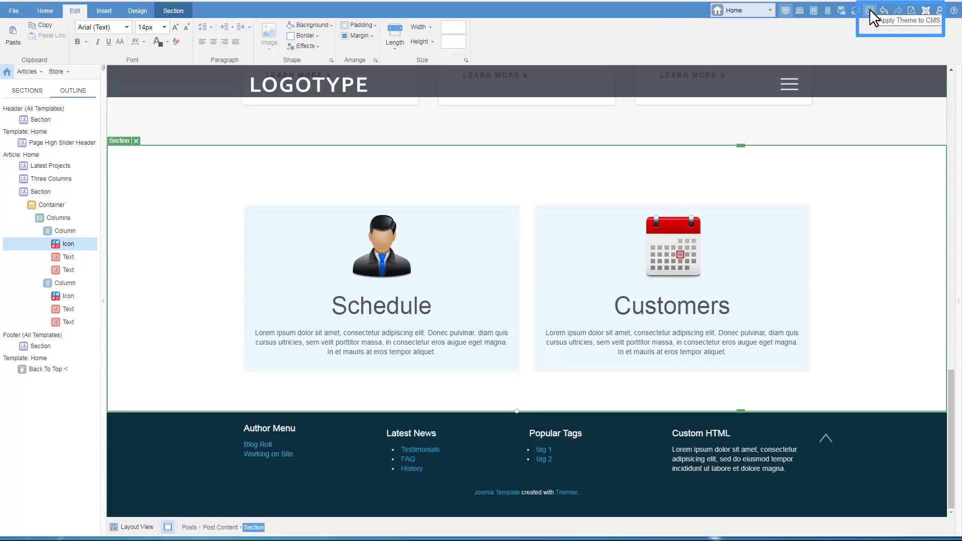
Step: Open the Joomla administrator panel from the top toolbar
{"action": "left_click", "coordinate": [927, 11]}
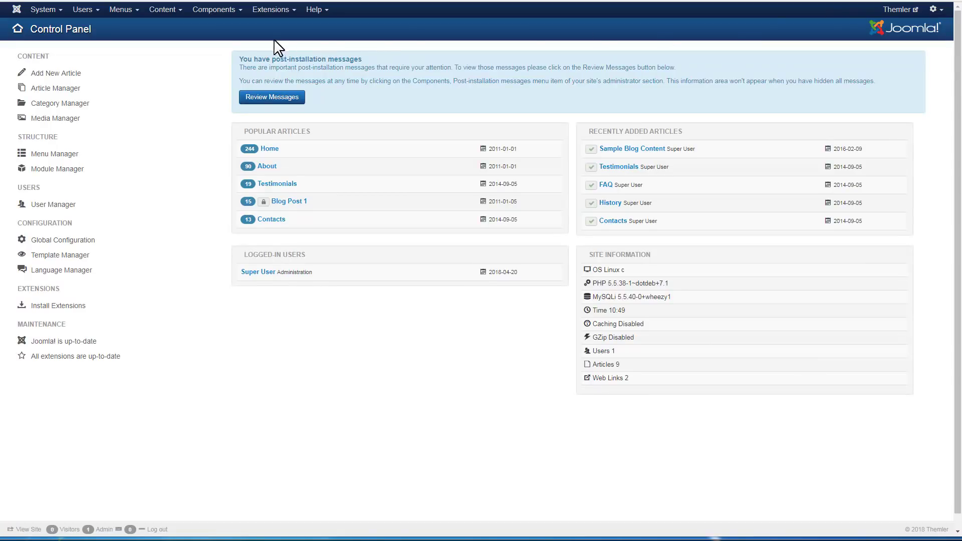
Step: Go to Content > Article Manager and open the Home article for editing
{"action": "left_click", "coordinate": [166, 9]}
{"action": "mouse_move", "coordinate": [184, 34]}
{"action": "left_click", "coordinate": [177, 27]}
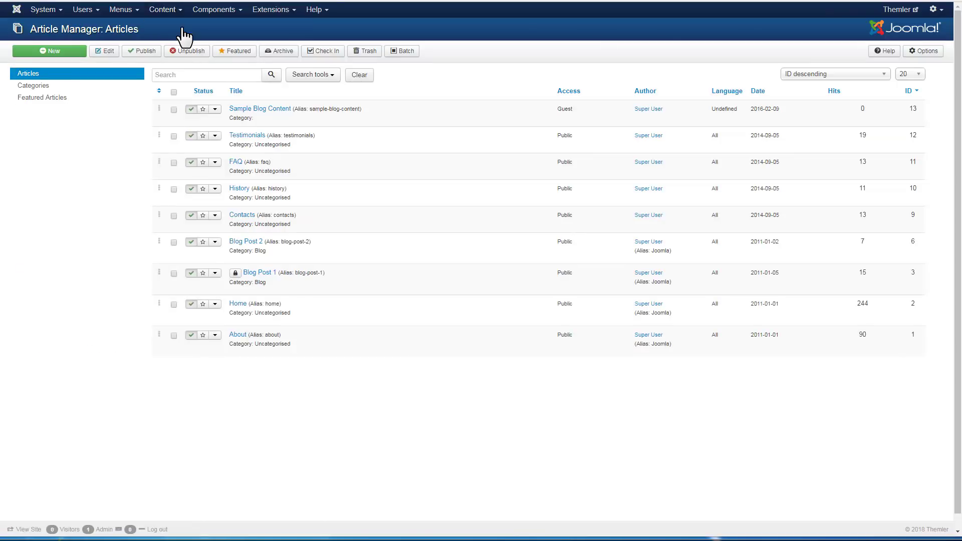
{"action": "left_click", "coordinate": [238, 305]}
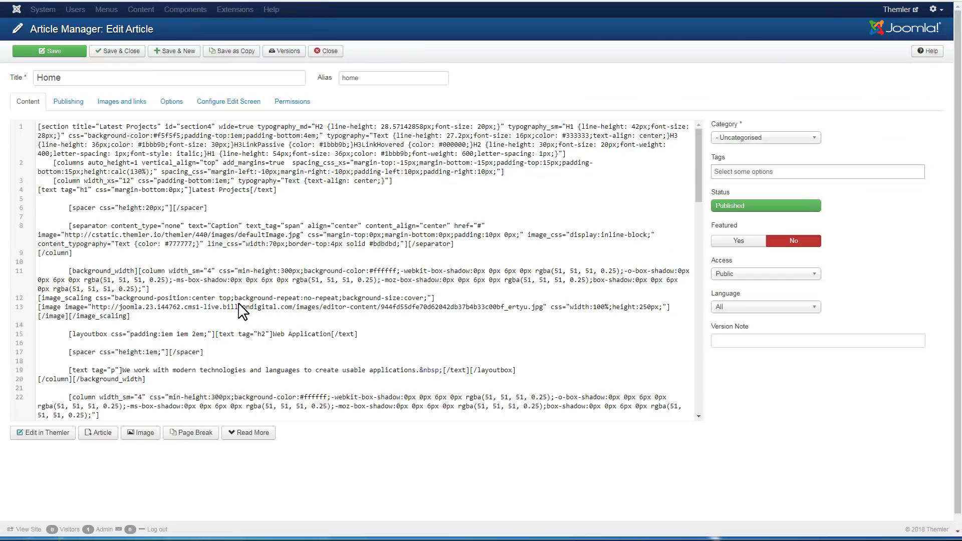
{"action": "scroll", "coordinate": [242, 309], "scroll_direction": "down", "scroll_amount": 5}
{"action": "scroll", "coordinate": [256, 301], "scroll_direction": "down", "scroll_amount": 5}
{"action": "scroll", "coordinate": [262, 295], "scroll_direction": "down", "scroll_amount": 5}
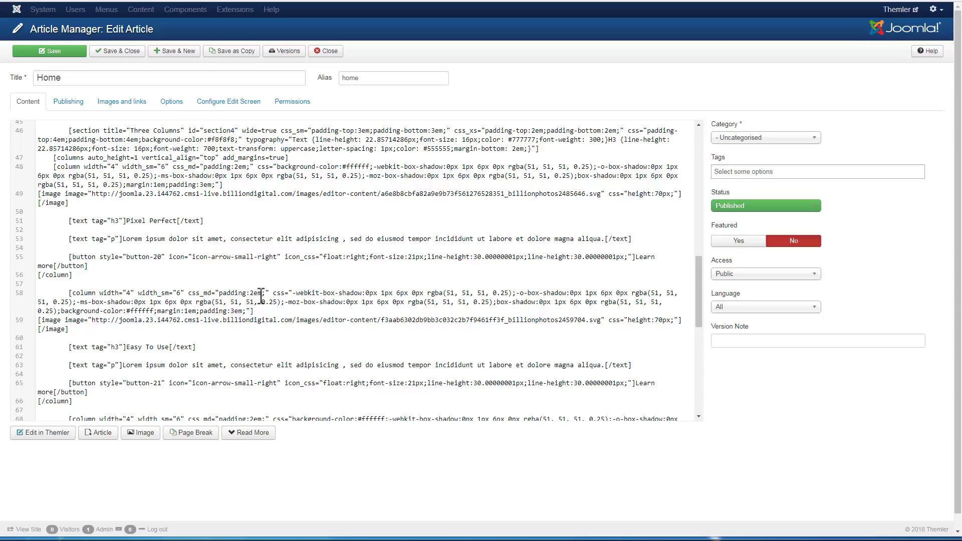
{"action": "scroll", "coordinate": [260, 295], "scroll_direction": "down", "scroll_amount": 9}
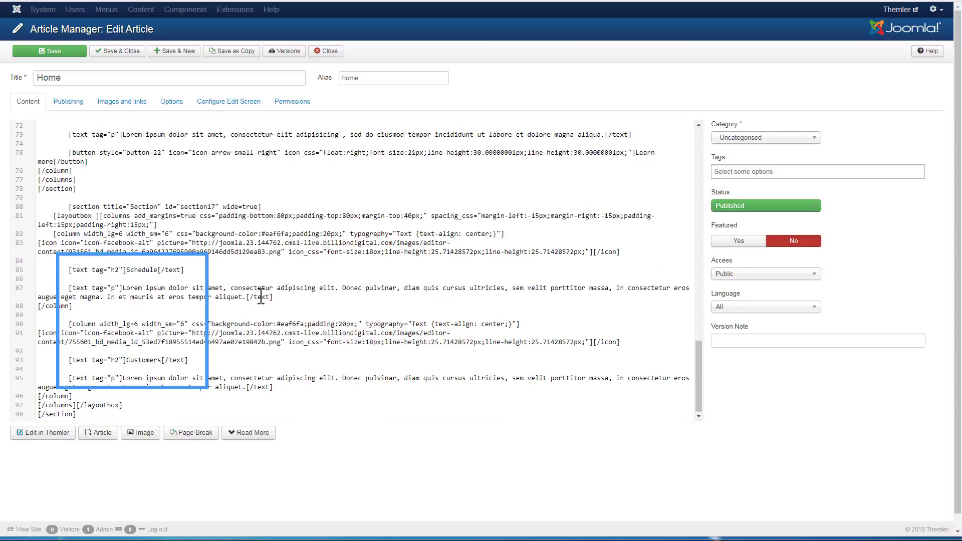
Step: Rename Schedule to Clients and Customers to Calendar, then Save & Close the article
{"action": "double_click", "coordinate": [141, 269]}
{"action": "type", "text": "Clients"}
{"action": "double_click", "coordinate": [151, 360]}
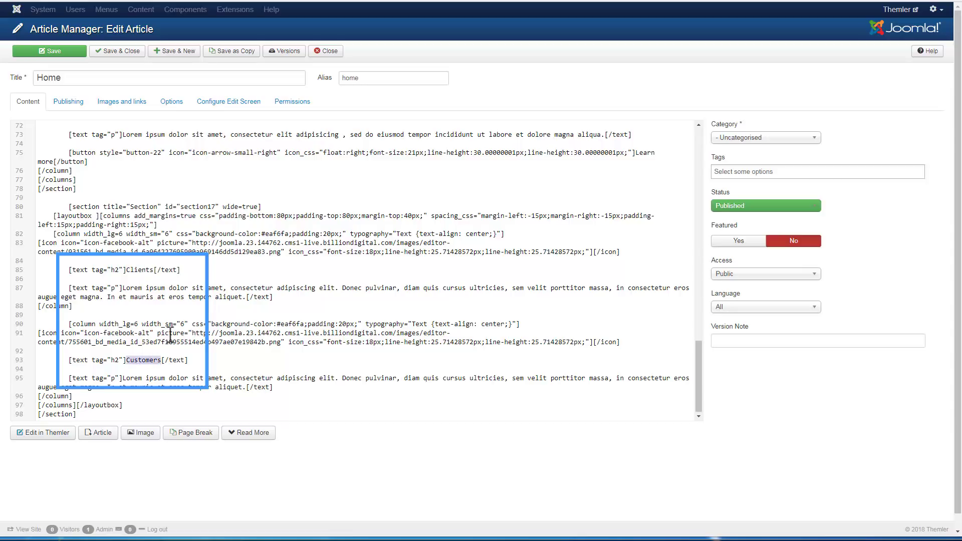
{"action": "type", "text": "Calen"}
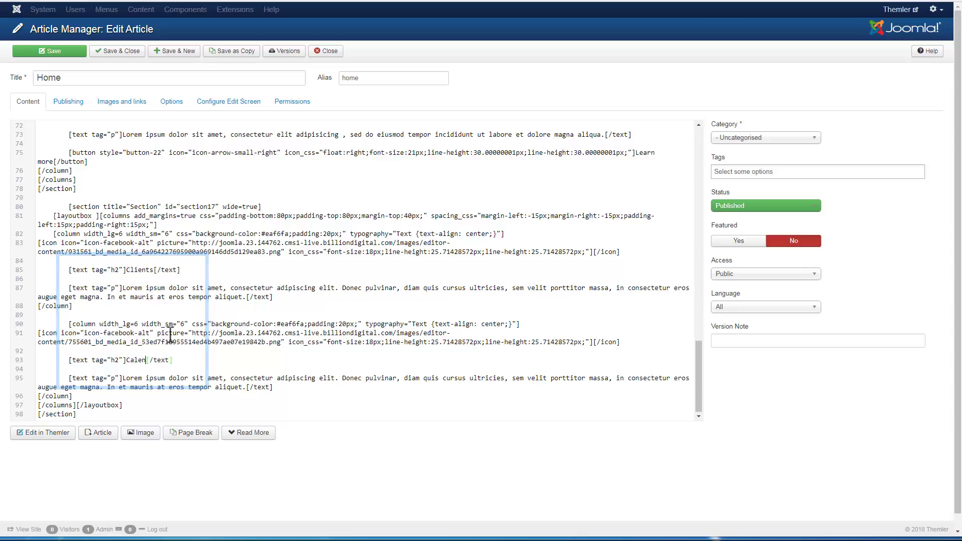
{"action": "type", "text": "dar"}
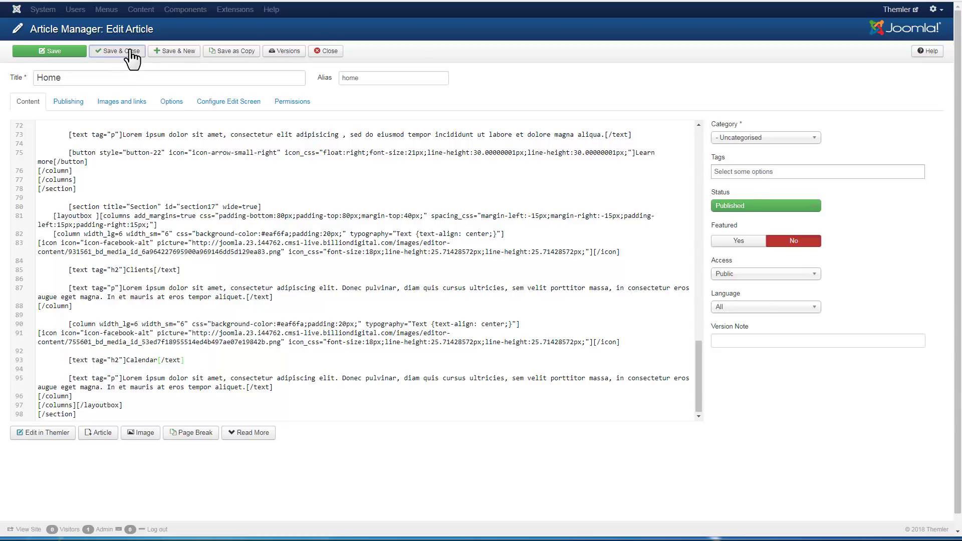
{"action": "left_click", "coordinate": [132, 55]}
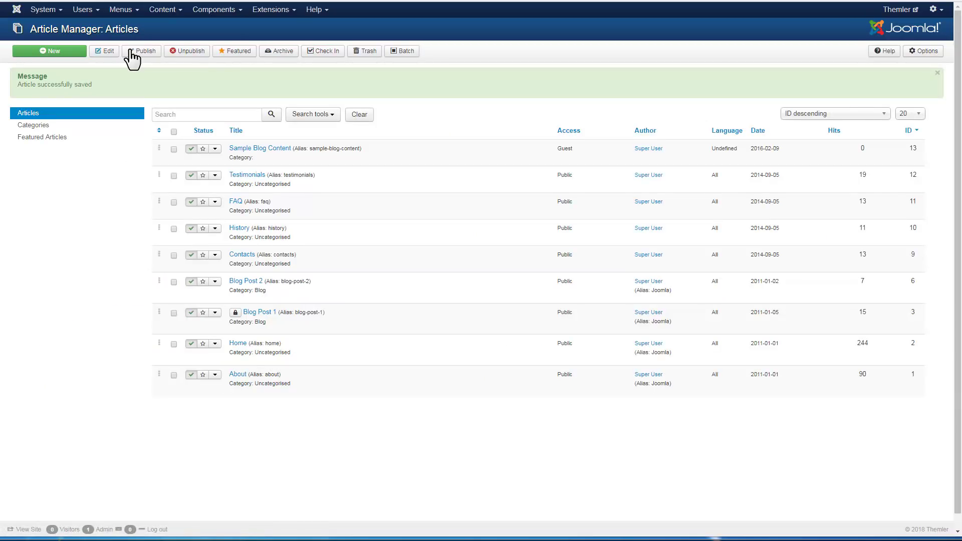
Step: Return to Themler, refresh the content to show Clients and Calendar, and view Sections thumbnails
{"action": "key", "text": "alt+Tab"}
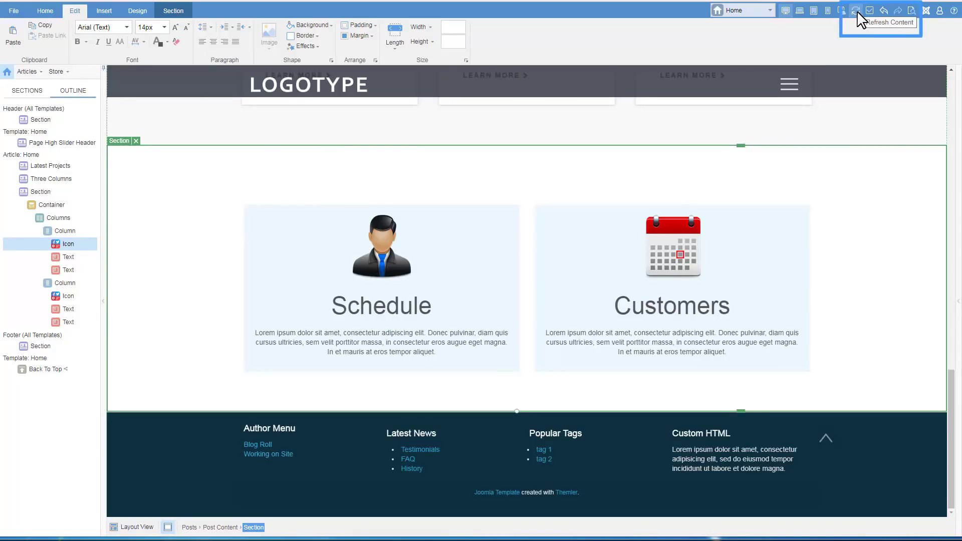
{"action": "left_click", "coordinate": [857, 11]}
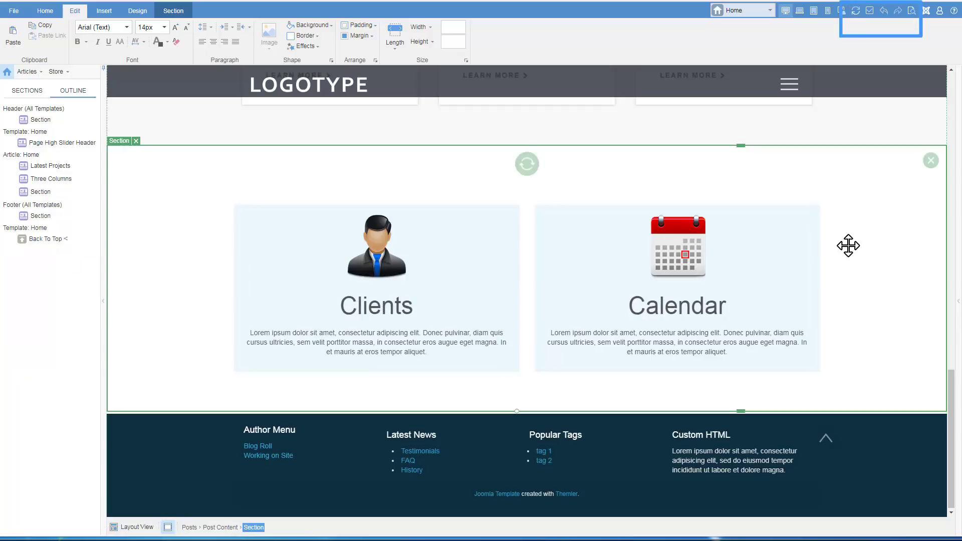
{"action": "left_click", "coordinate": [27, 91]}
{"action": "mouse_move", "coordinate": [155, 178]}
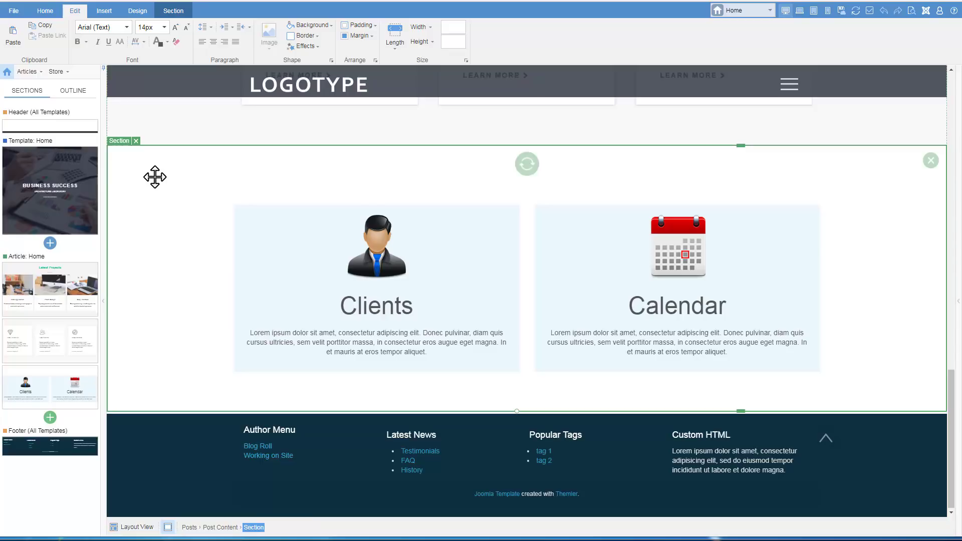
Step: Try red and teal colour schemes, then apply the dark navy-blue scheme to the theme
{"action": "left_click", "coordinate": [138, 10]}
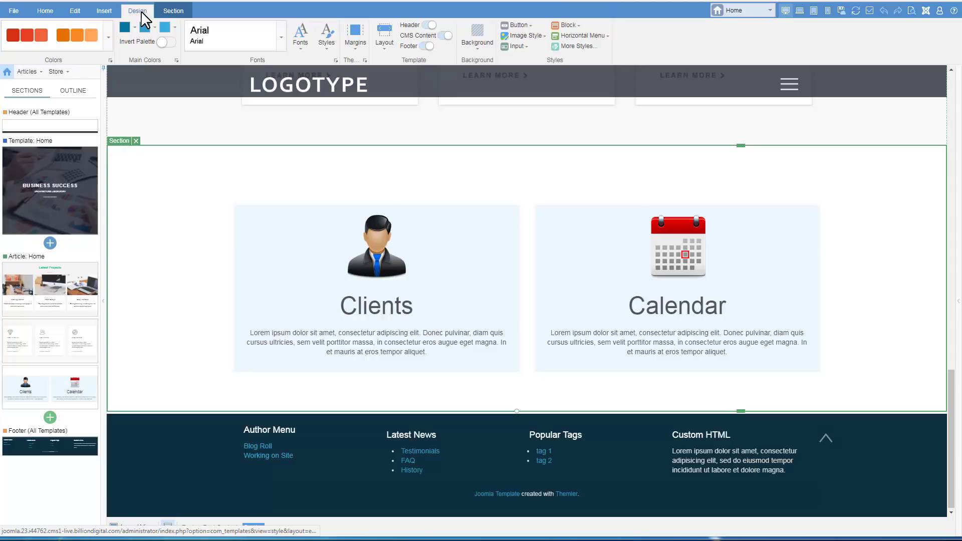
{"action": "left_click", "coordinate": [110, 45]}
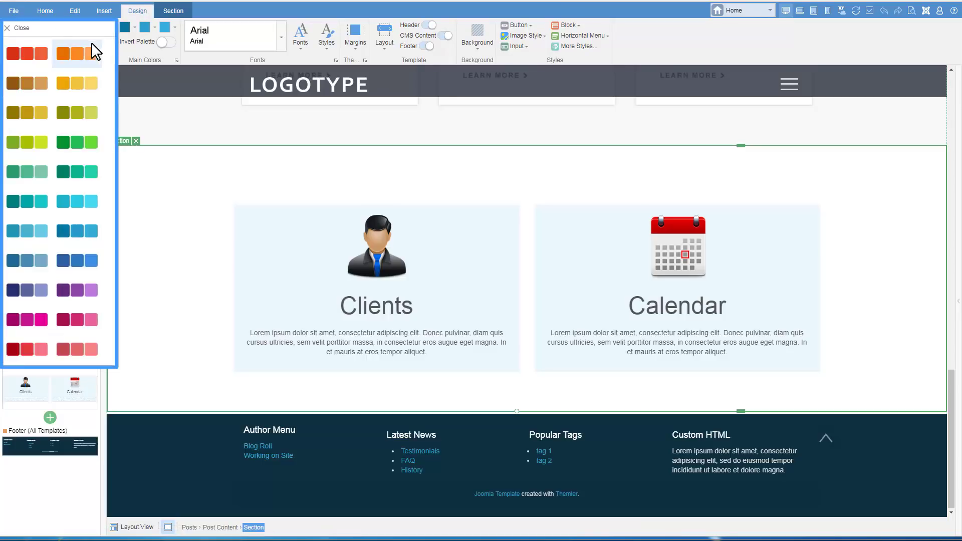
{"action": "left_click", "coordinate": [23, 54]}
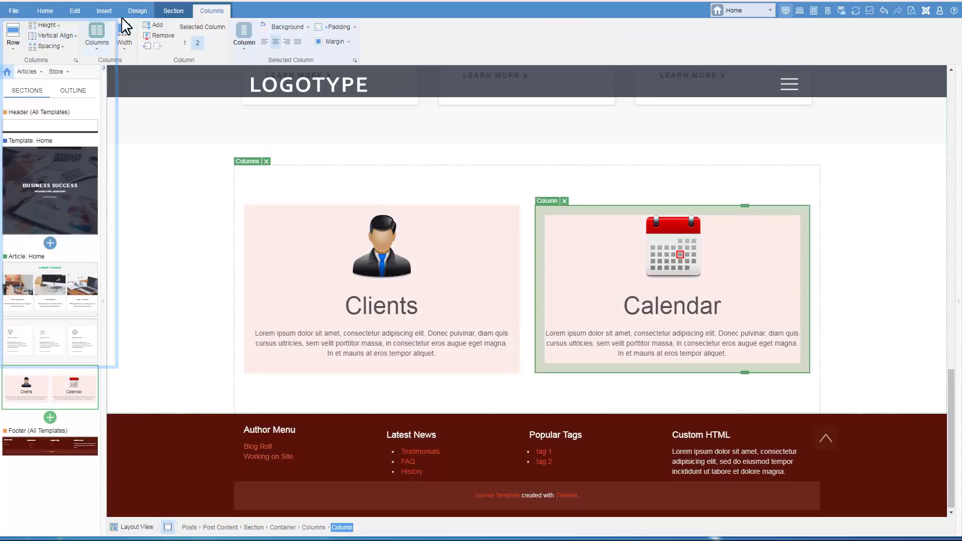
{"action": "left_click", "coordinate": [110, 59]}
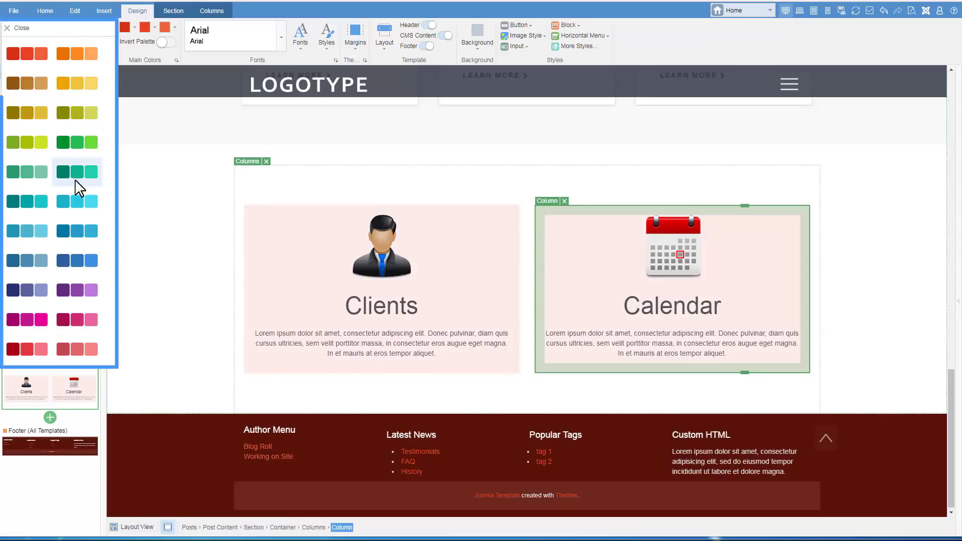
{"action": "left_click", "coordinate": [73, 201]}
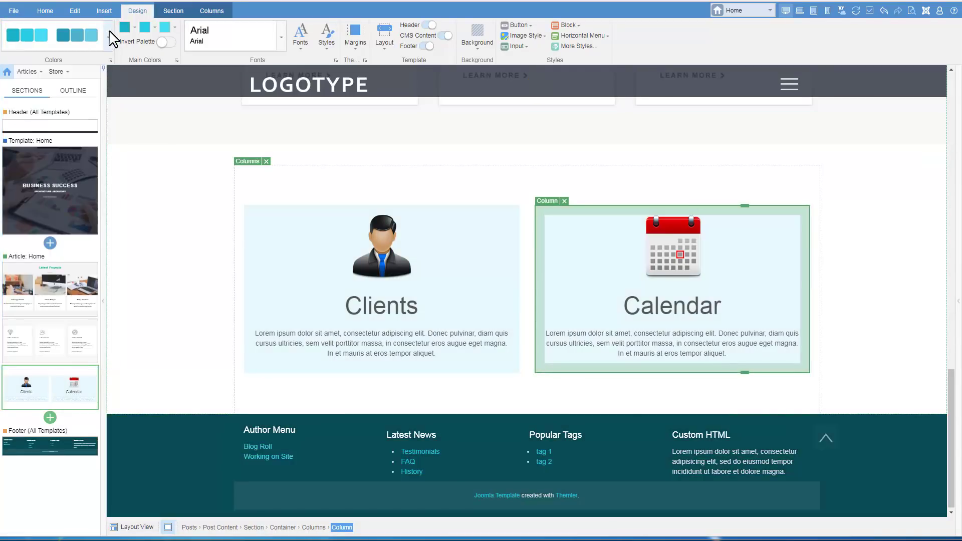
{"action": "left_click", "coordinate": [111, 36]}
{"action": "left_click", "coordinate": [27, 261]}
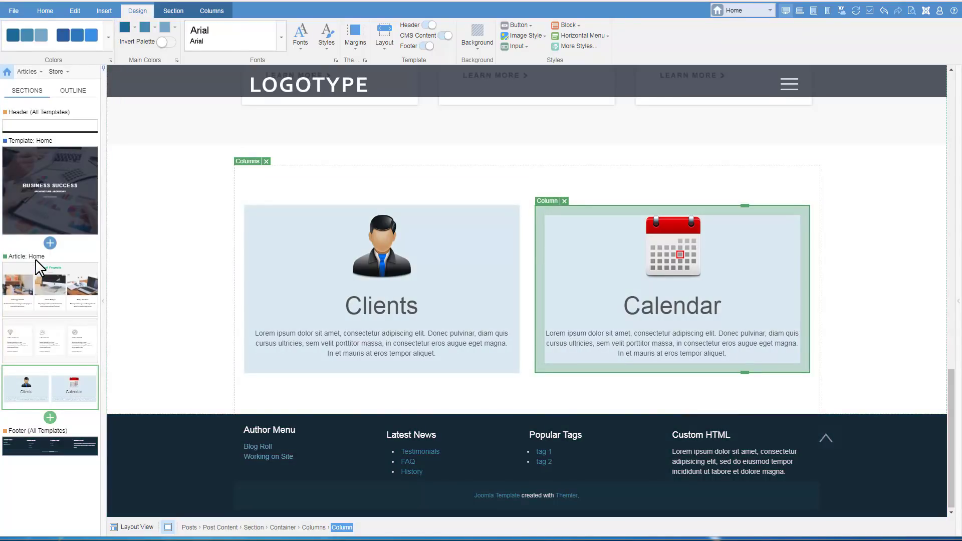
Step: Apply the Oswald/Muli font pairing and return to the Design settings
{"action": "left_click", "coordinate": [281, 35]}
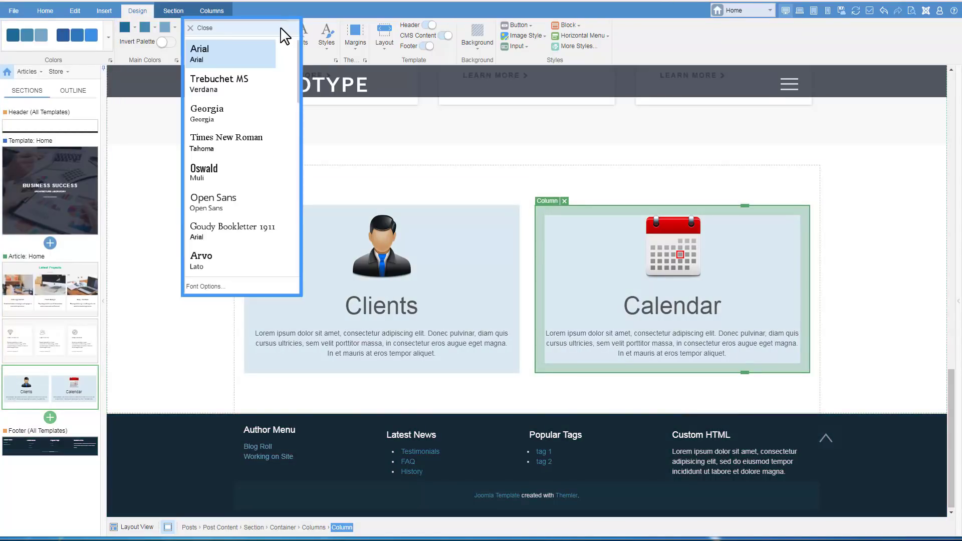
{"action": "left_click", "coordinate": [246, 175]}
{"action": "left_click", "coordinate": [200, 182]}
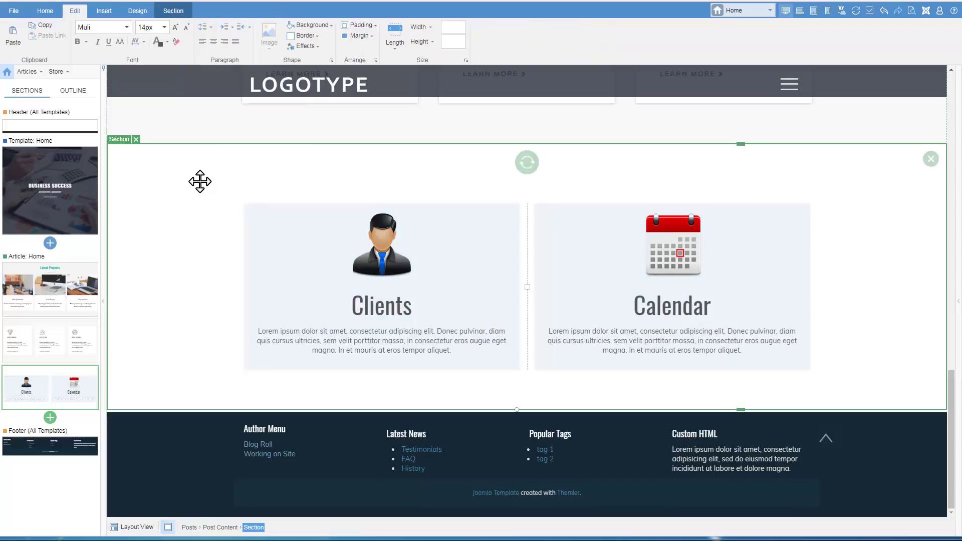
{"action": "left_click", "coordinate": [137, 11]}
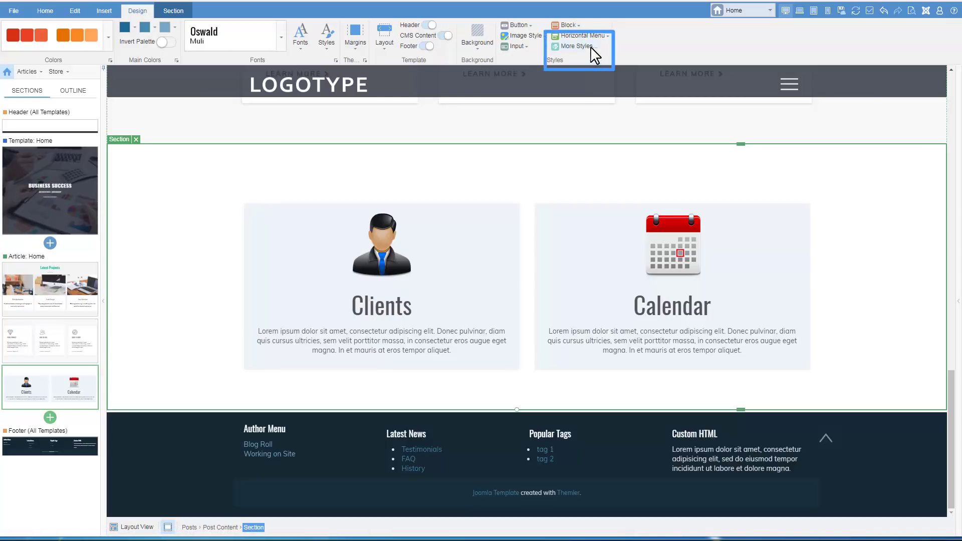
Step: On the More Styles page, set the H2 heading font to Muli at 36px
{"action": "left_click", "coordinate": [576, 47]}
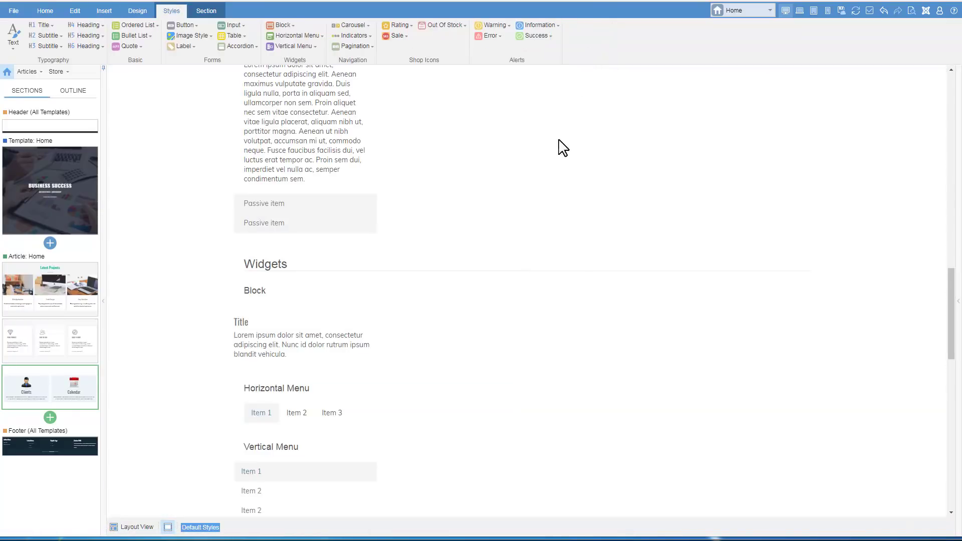
{"action": "scroll", "coordinate": [563, 160], "scroll_direction": "up", "scroll_amount": 5}
{"action": "scroll", "coordinate": [569, 177], "scroll_direction": "up", "scroll_amount": 5}
{"action": "scroll", "coordinate": [569, 178], "scroll_direction": "up", "scroll_amount": 5}
{"action": "scroll", "coordinate": [570, 178], "scroll_direction": "up", "scroll_amount": 3}
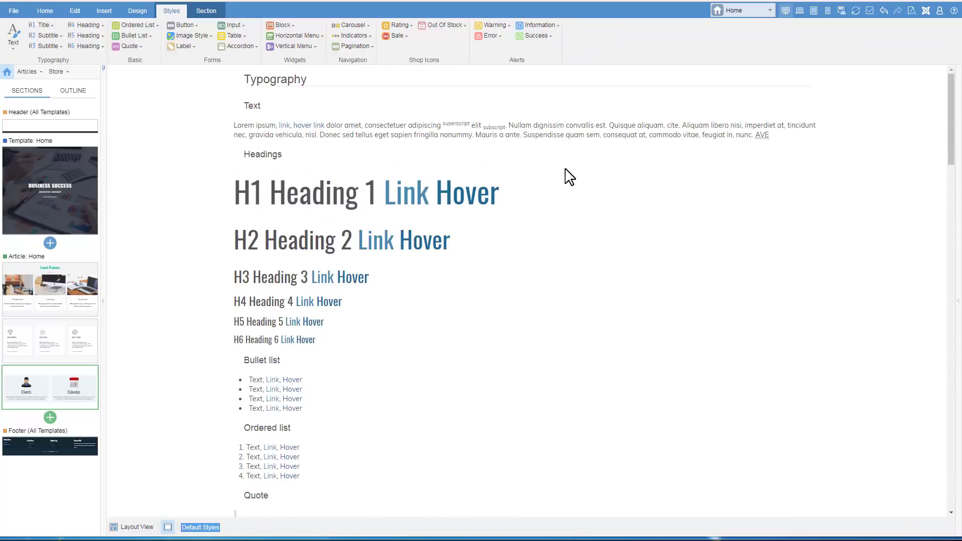
{"action": "left_click", "coordinate": [419, 240]}
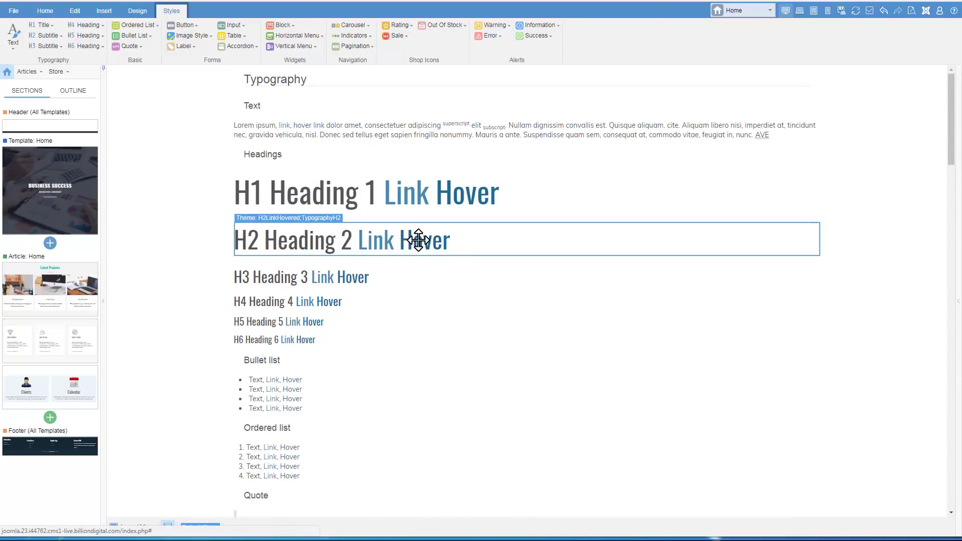
{"action": "left_click", "coordinate": [56, 37]}
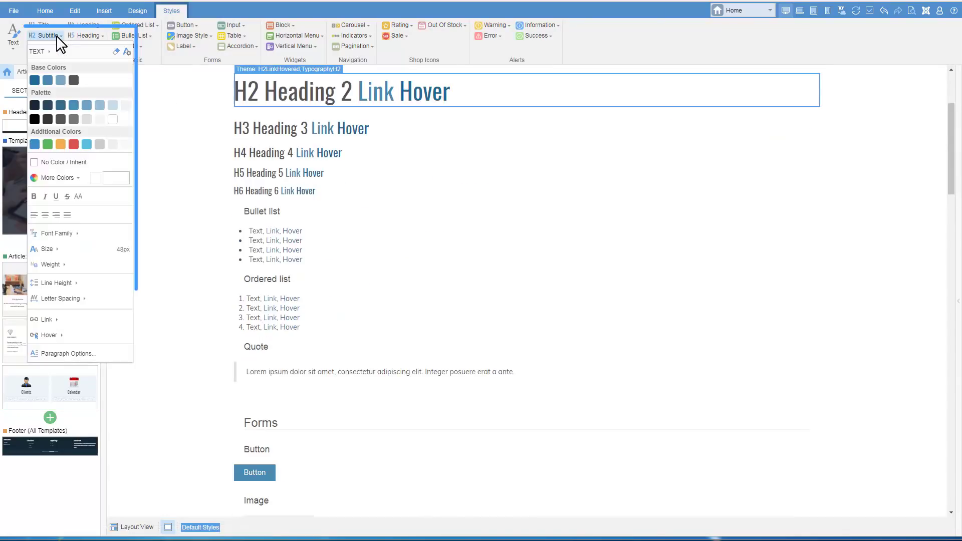
{"action": "left_click", "coordinate": [57, 233]}
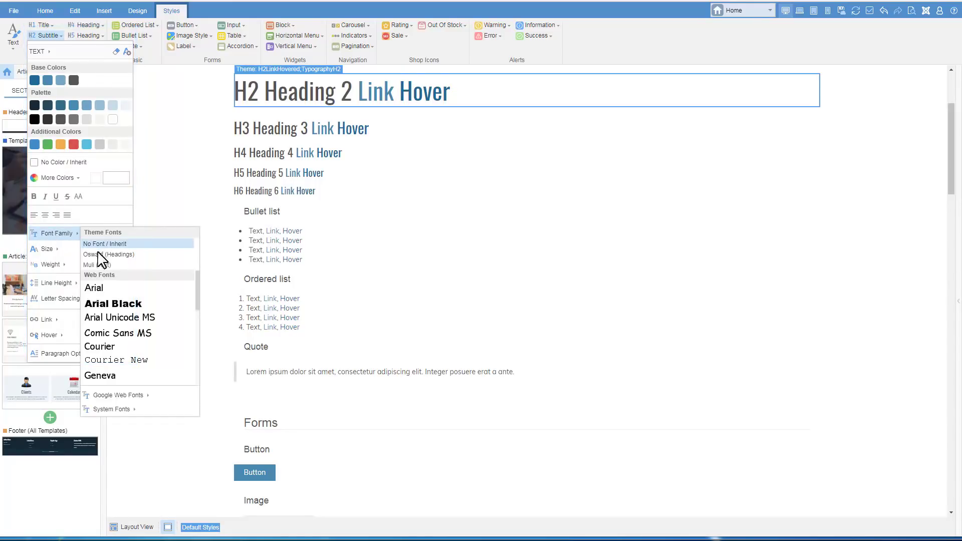
{"action": "left_click", "coordinate": [106, 265]}
{"action": "left_click", "coordinate": [47, 249]}
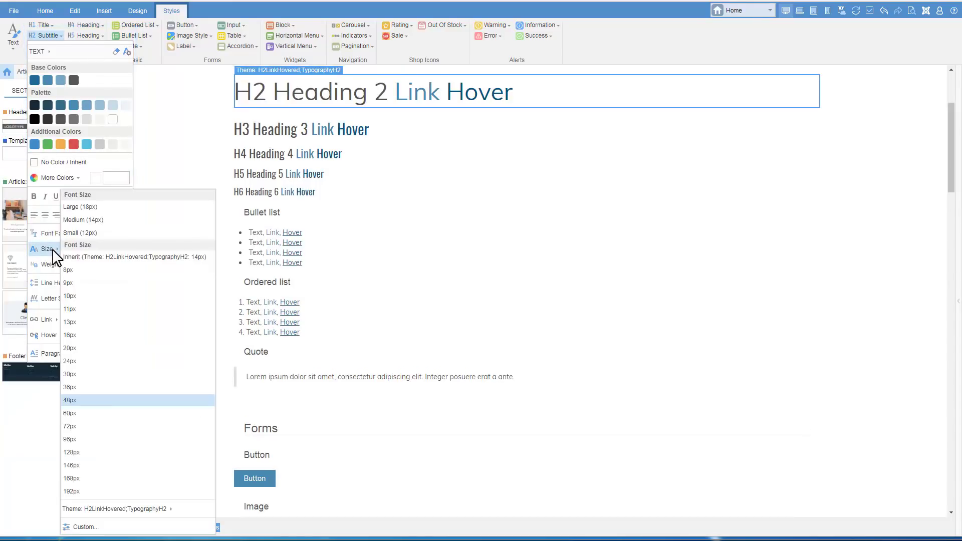
{"action": "left_click", "coordinate": [93, 388]}
Step: Colour H2 headings red and make them bold at weight 700
{"action": "left_click", "coordinate": [74, 144]}
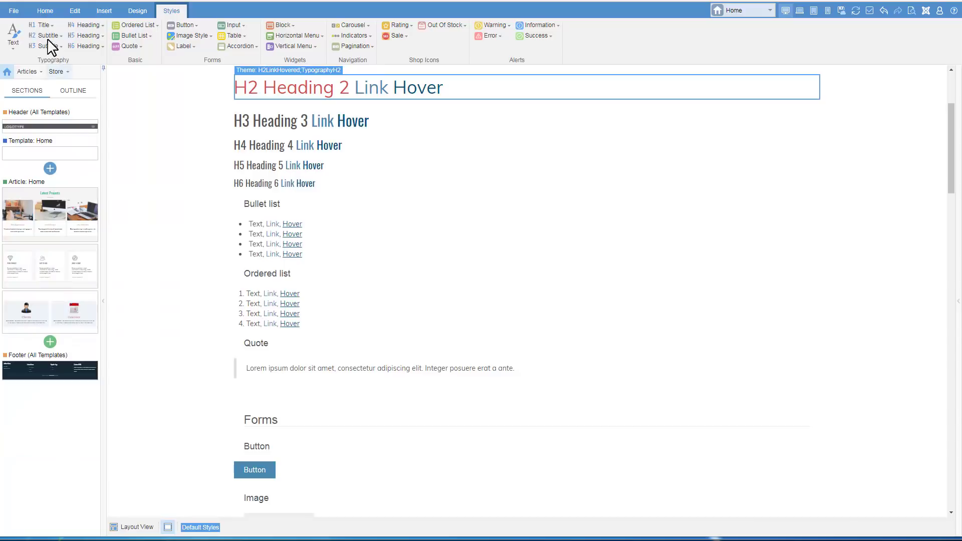
{"action": "left_click", "coordinate": [47, 36]}
{"action": "left_click", "coordinate": [51, 265]}
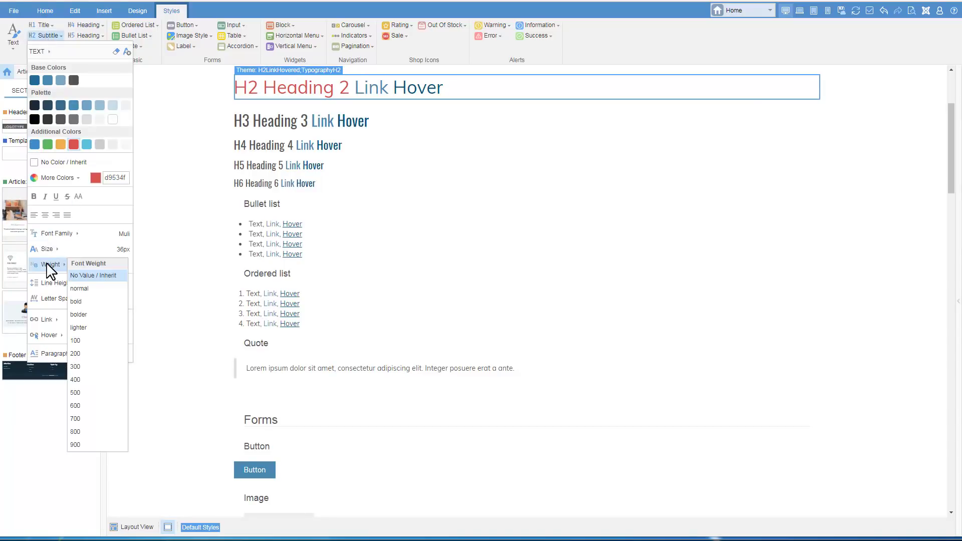
{"action": "left_click", "coordinate": [75, 418]}
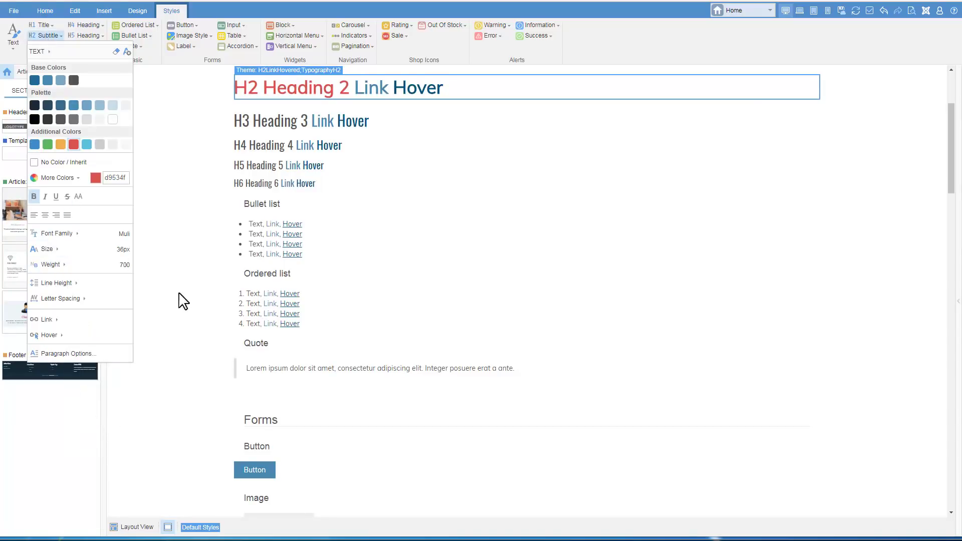
{"action": "scroll", "coordinate": [186, 177], "scroll_direction": "up", "scroll_amount": 3}
{"action": "left_click", "coordinate": [187, 177]}
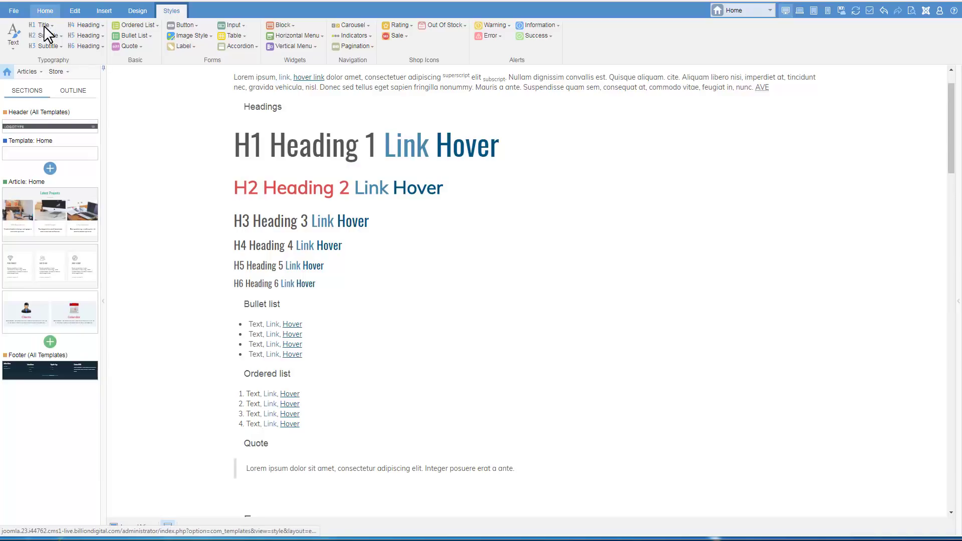
Step: Go back to the home page, view the red Clients and Calendar section, and select the hero slider
{"action": "left_click", "coordinate": [45, 11]}
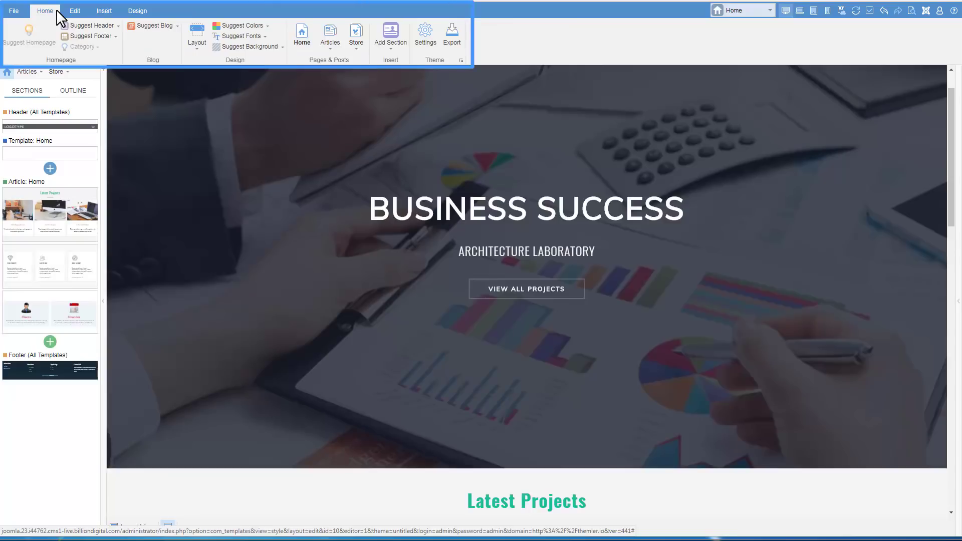
{"action": "left_click", "coordinate": [50, 308]}
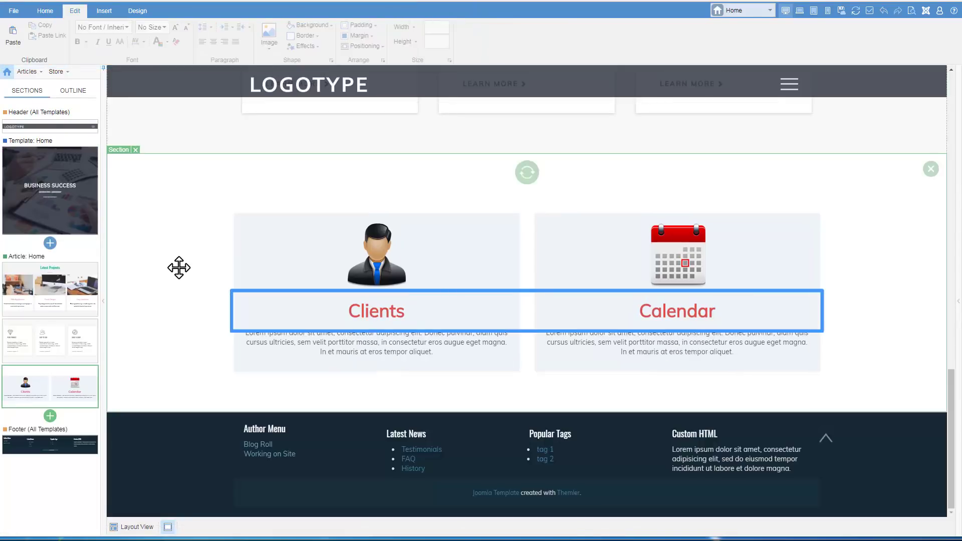
{"action": "left_click", "coordinate": [179, 268]}
{"action": "scroll", "coordinate": [179, 268], "scroll_direction": "up", "scroll_amount": 5}
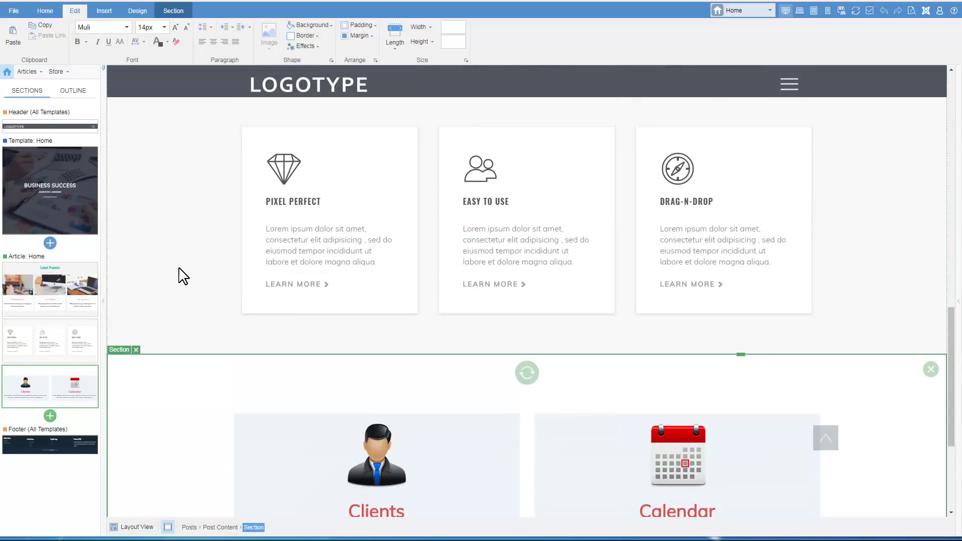
{"action": "scroll", "coordinate": [182, 276], "scroll_direction": "up", "scroll_amount": 5}
{"action": "left_click", "coordinate": [187, 223]}
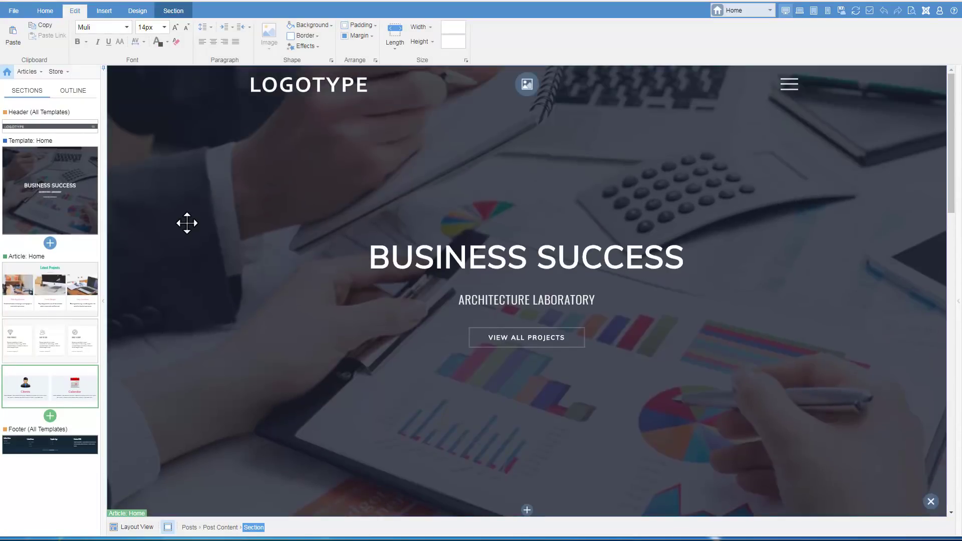
Step: Hide the header from the Home template via its Show On list
{"action": "left_click", "coordinate": [197, 85]}
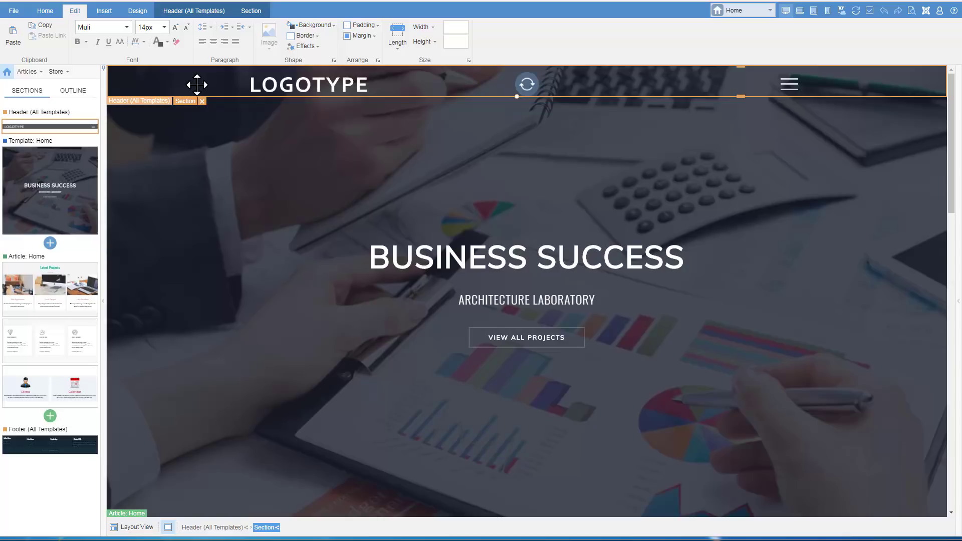
{"action": "left_click", "coordinate": [194, 10]}
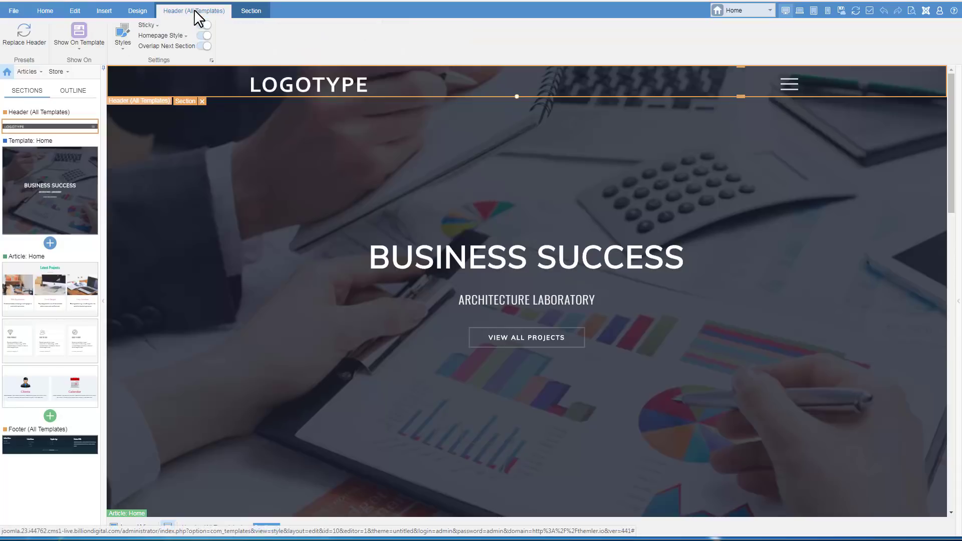
{"action": "left_click", "coordinate": [90, 47]}
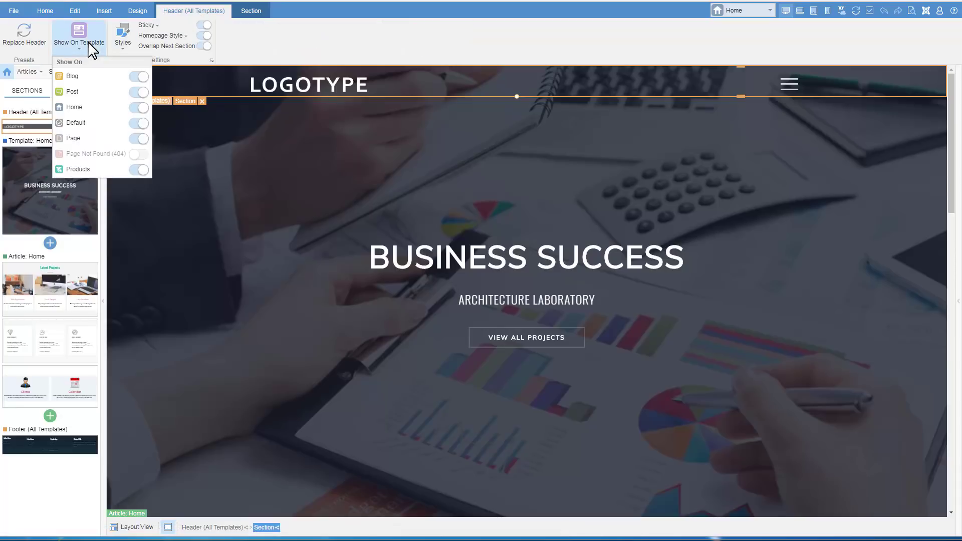
{"action": "left_click", "coordinate": [136, 117]}
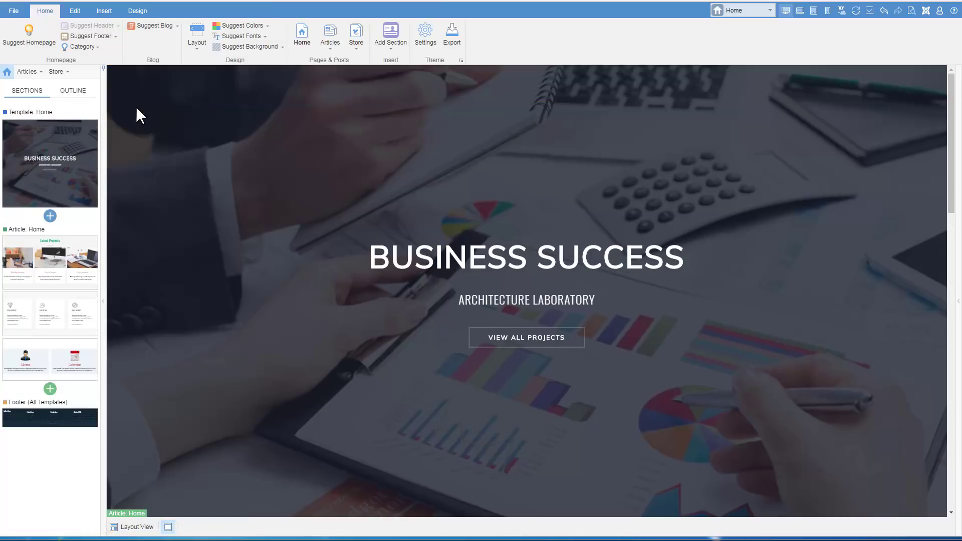
Step: Open Insert > Header & Footer and review which templates show the header
{"action": "left_click", "coordinate": [104, 11]}
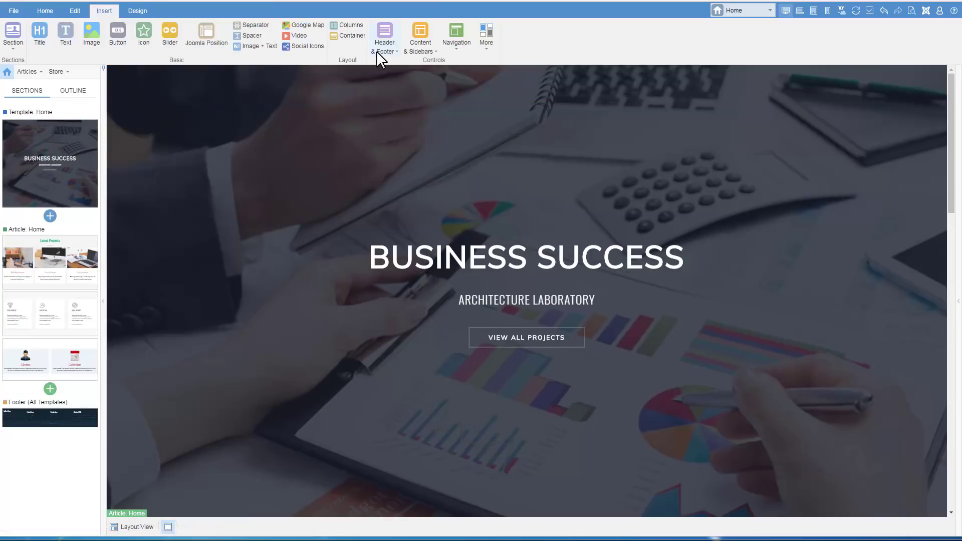
{"action": "left_click", "coordinate": [384, 39]}
{"action": "left_click", "coordinate": [430, 107]}
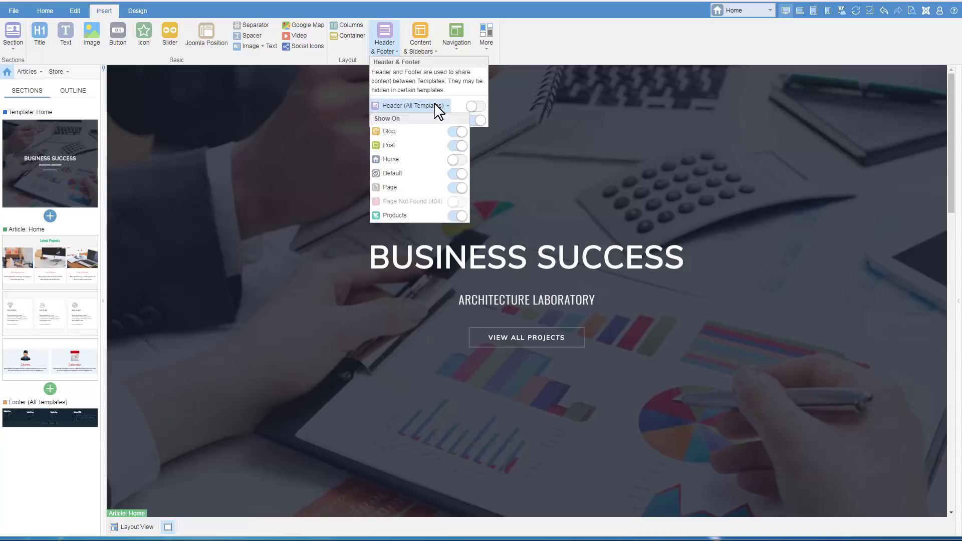
Step: Show the header on Home again, switch to tablet width and select the whole header
{"action": "left_click", "coordinate": [456, 160]}
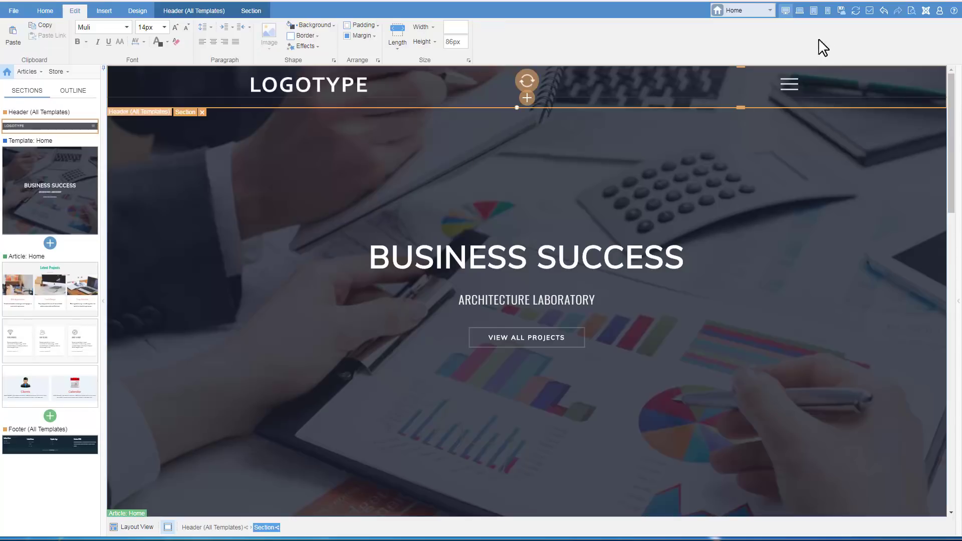
{"action": "left_click", "coordinate": [815, 10]}
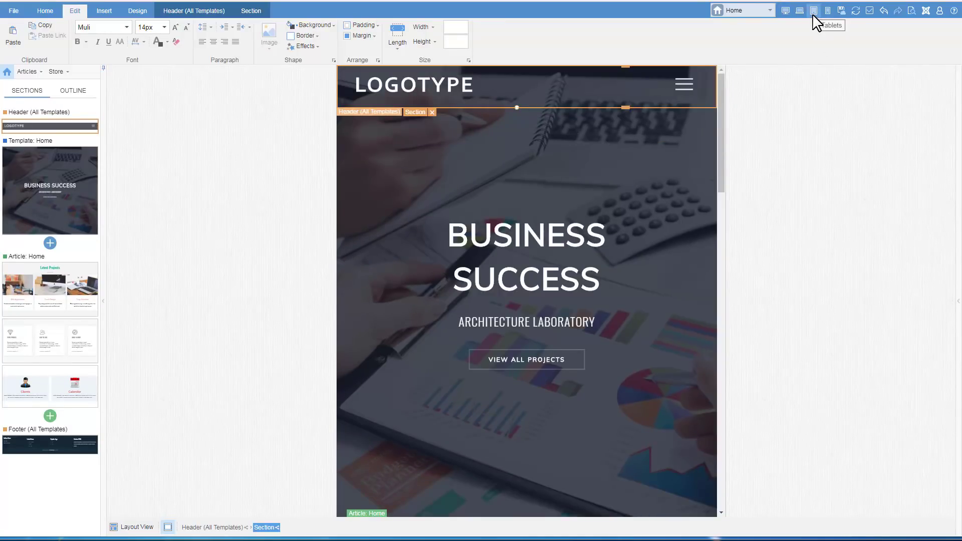
{"action": "left_click", "coordinate": [193, 11]}
{"action": "left_click", "coordinate": [584, 90]}
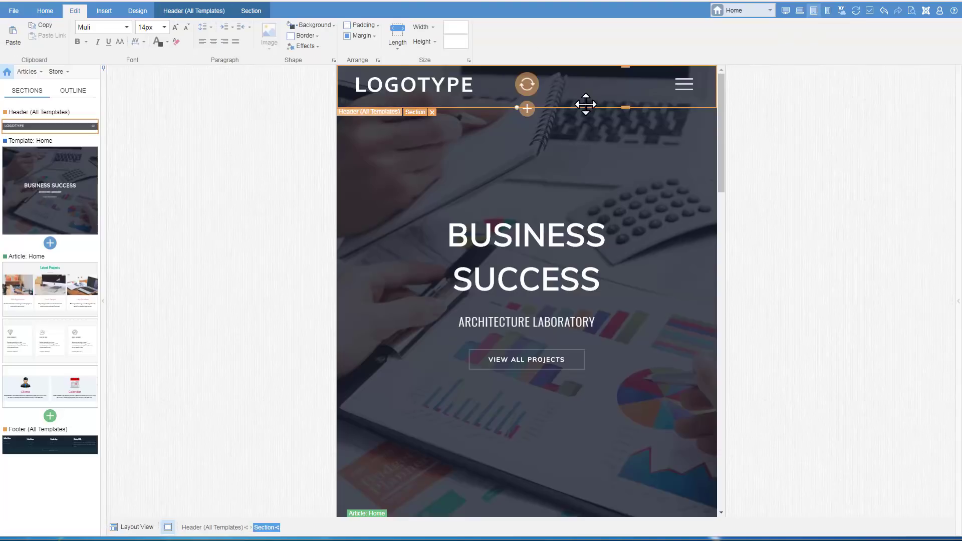
{"action": "left_click", "coordinate": [214, 527]}
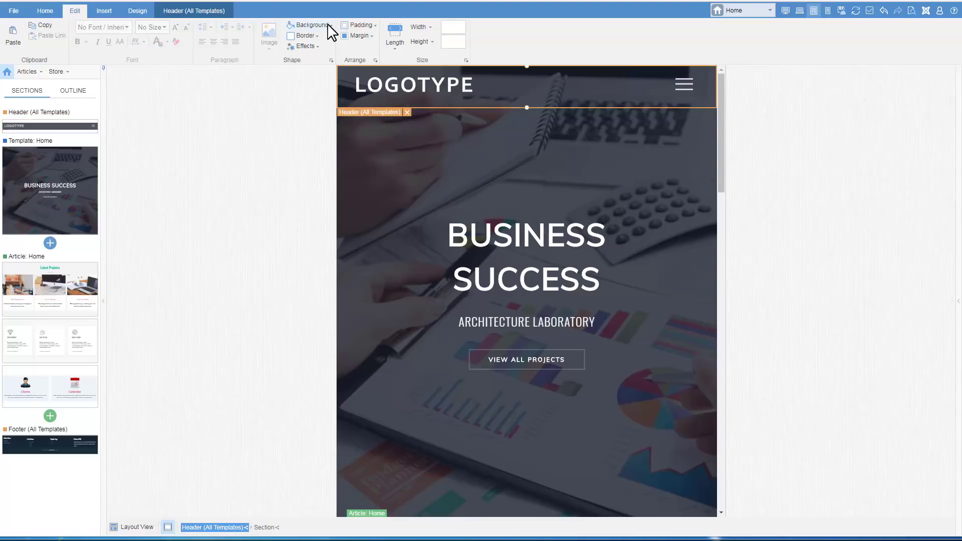
Step: Give the header a semi-transparent red background
{"action": "left_click", "coordinate": [312, 25]}
{"action": "left_click", "coordinate": [331, 112]}
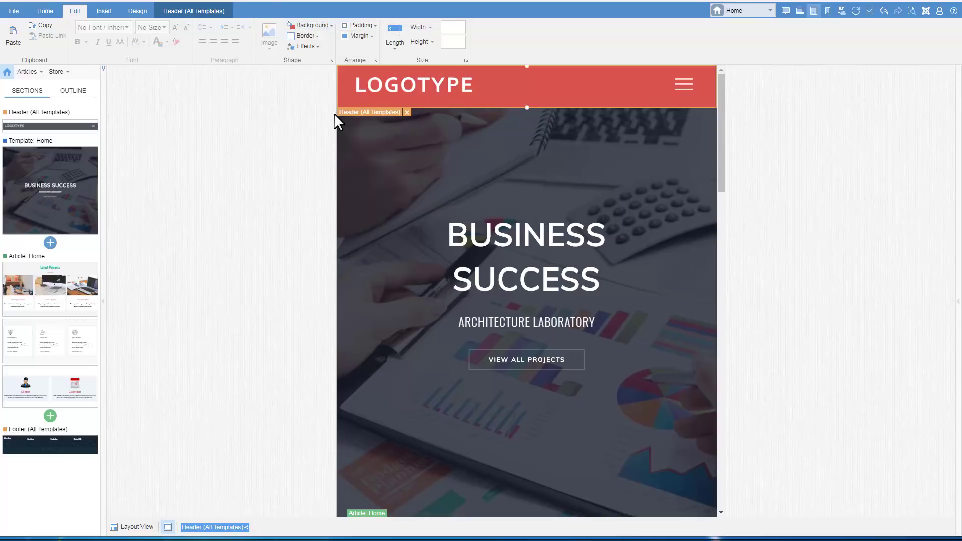
{"action": "left_click", "coordinate": [312, 25]}
{"action": "left_click", "coordinate": [318, 164]}
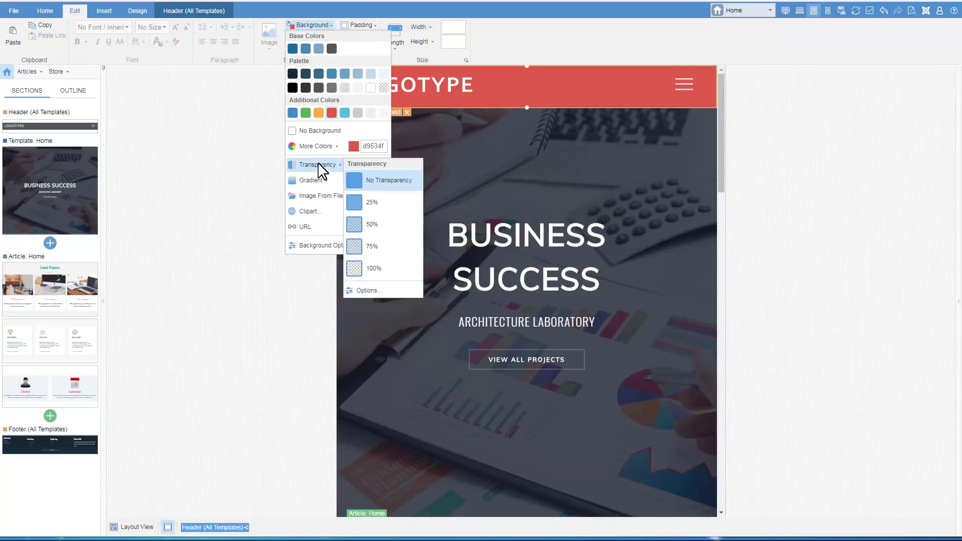
{"action": "left_click", "coordinate": [376, 207]}
Step: Hide the header logo on tablet screens
{"action": "left_click", "coordinate": [458, 84]}
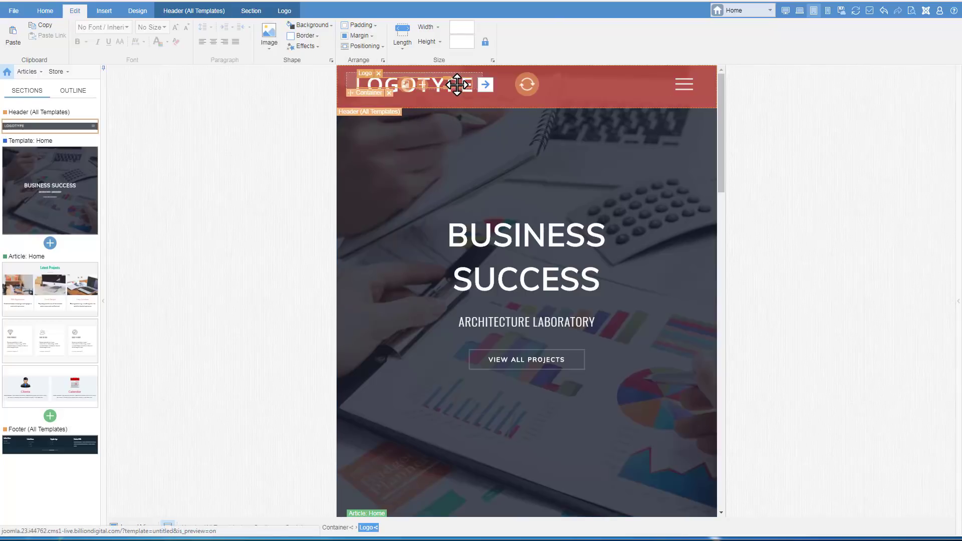
{"action": "left_click", "coordinate": [284, 10]}
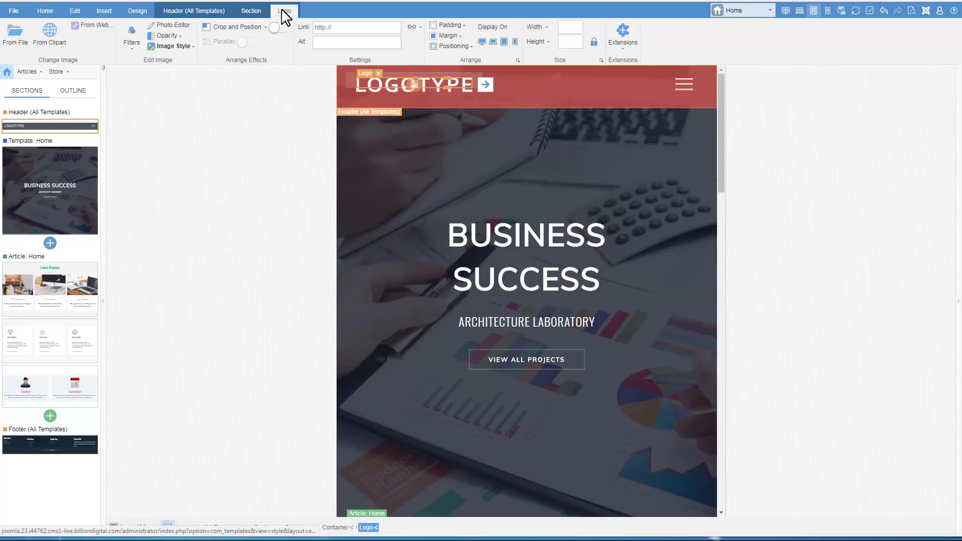
{"action": "left_click", "coordinate": [503, 43]}
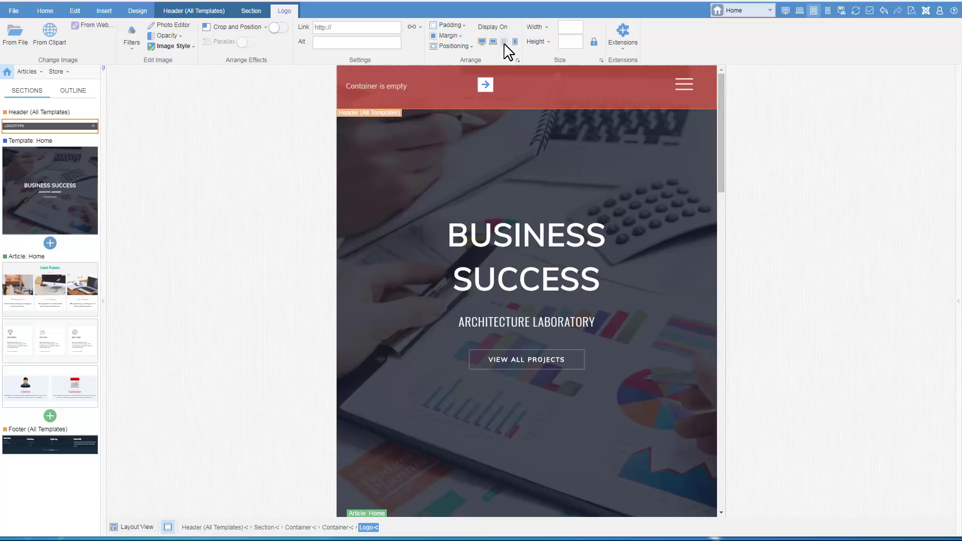
{"action": "left_click", "coordinate": [559, 166]}
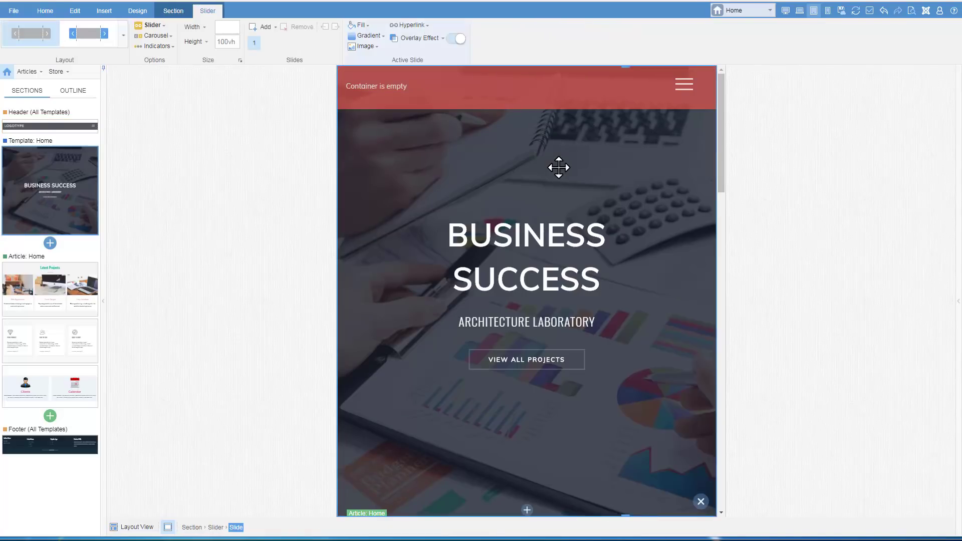
Step: At desktop width, make the header background blue at 25% transparency
{"action": "left_click", "coordinate": [786, 11]}
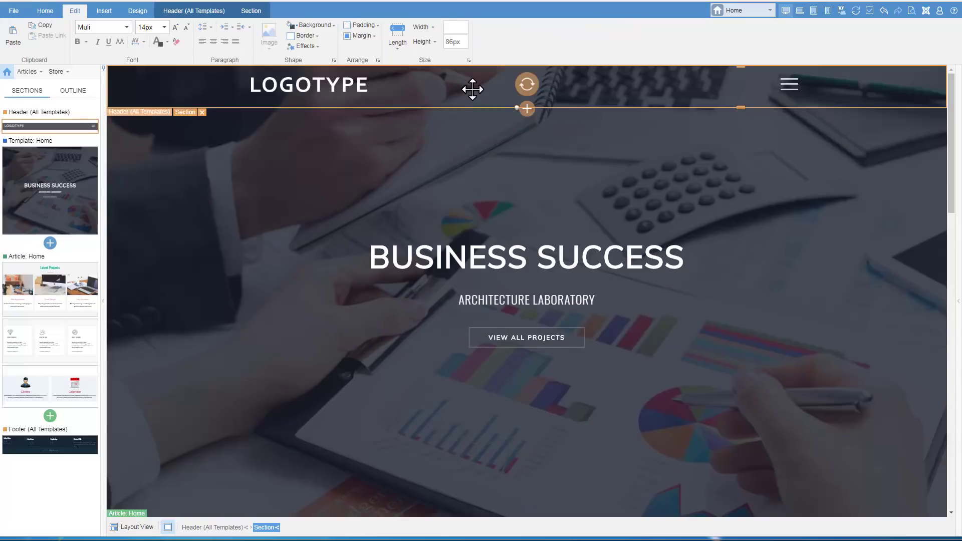
{"action": "left_click", "coordinate": [332, 26]}
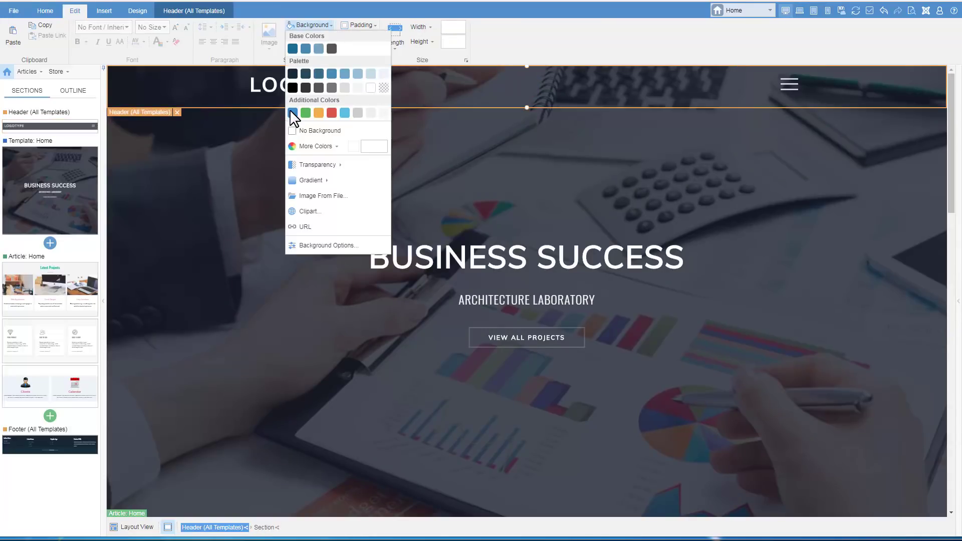
{"action": "left_click", "coordinate": [292, 113]}
{"action": "left_click", "coordinate": [315, 25]}
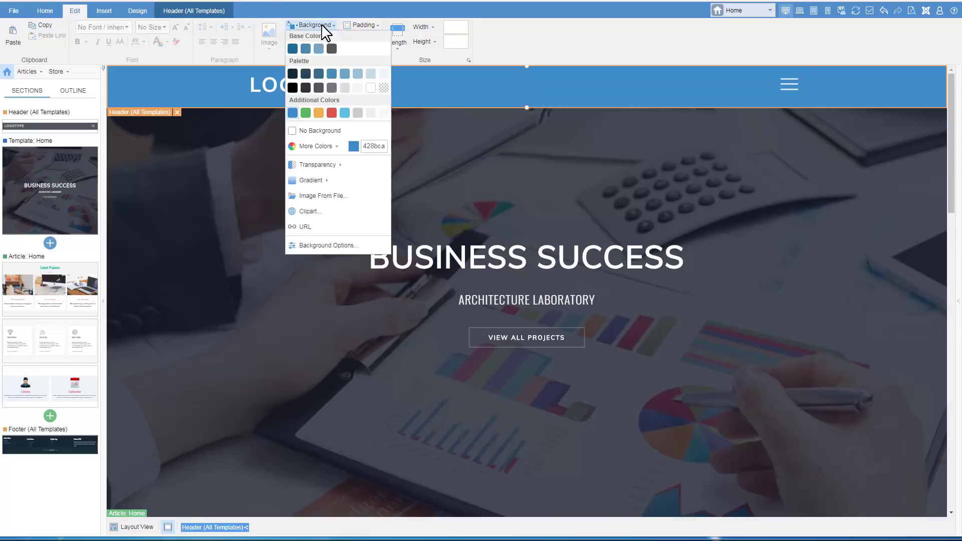
{"action": "mouse_move", "coordinate": [318, 165]}
{"action": "left_click", "coordinate": [396, 207]}
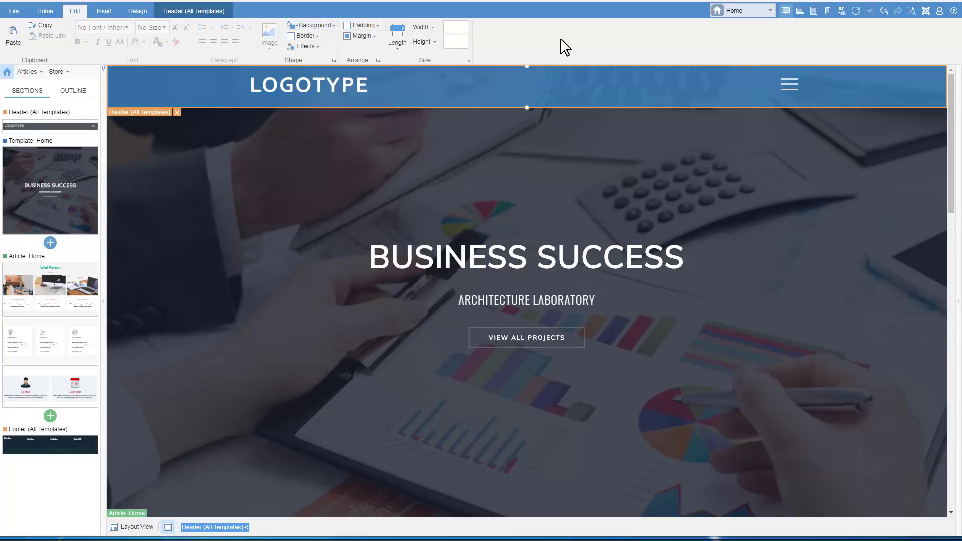
Step: Switch to editing the Blog template
{"action": "left_click", "coordinate": [770, 10]}
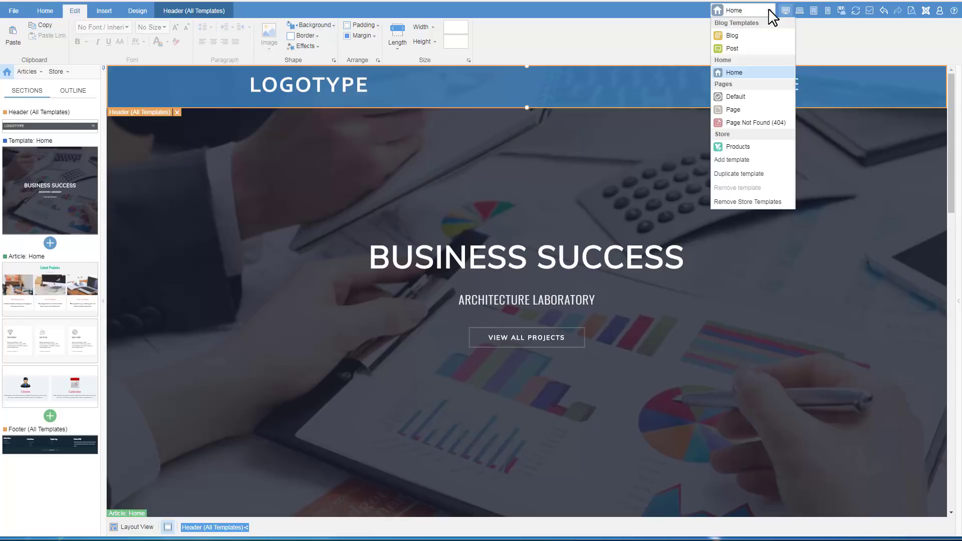
{"action": "left_click", "coordinate": [751, 35]}
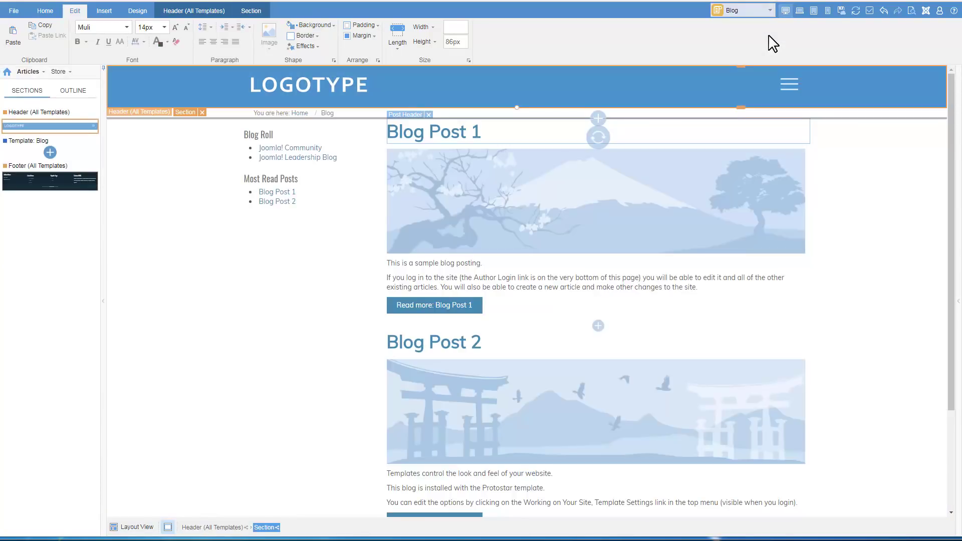
Step: In Joomla administrator, open the Blog item in the Main Menu
{"action": "left_click", "coordinate": [929, 16]}
{"action": "left_click", "coordinate": [120, 9]}
{"action": "left_click", "coordinate": [131, 48]}
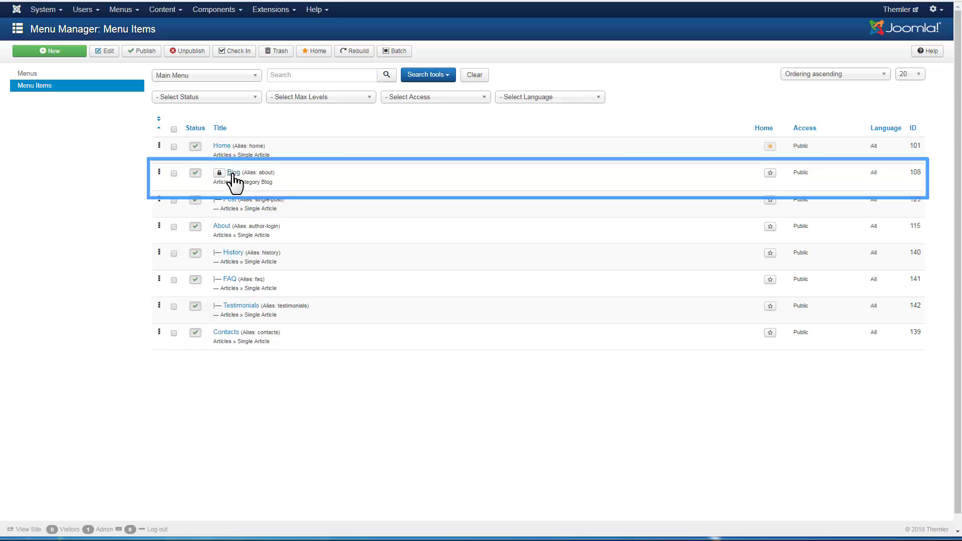
{"action": "left_click", "coordinate": [232, 173]}
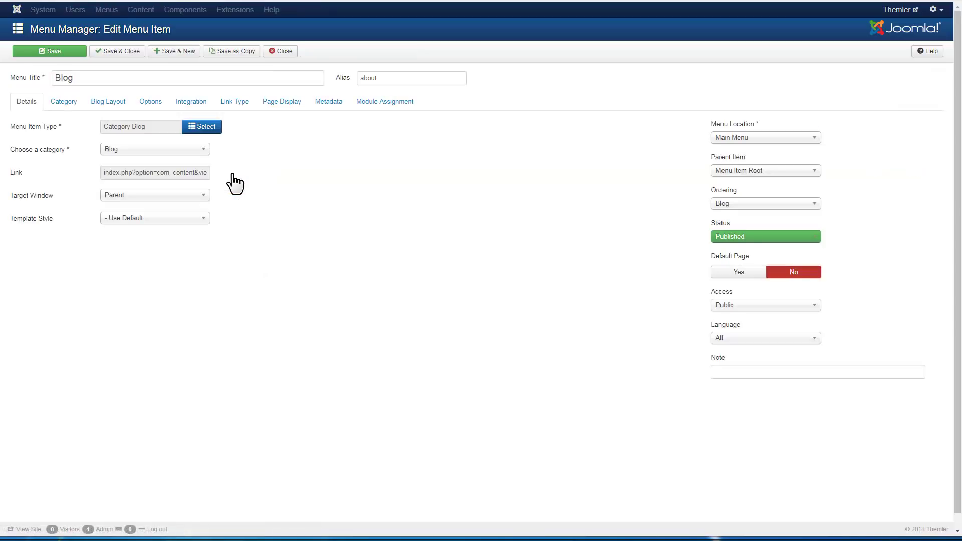
Step: Set the Blog item type to Articles > Category Blog, review Blog Layout, and Save & Close
{"action": "left_click", "coordinate": [203, 126]}
{"action": "left_click", "coordinate": [361, 165]}
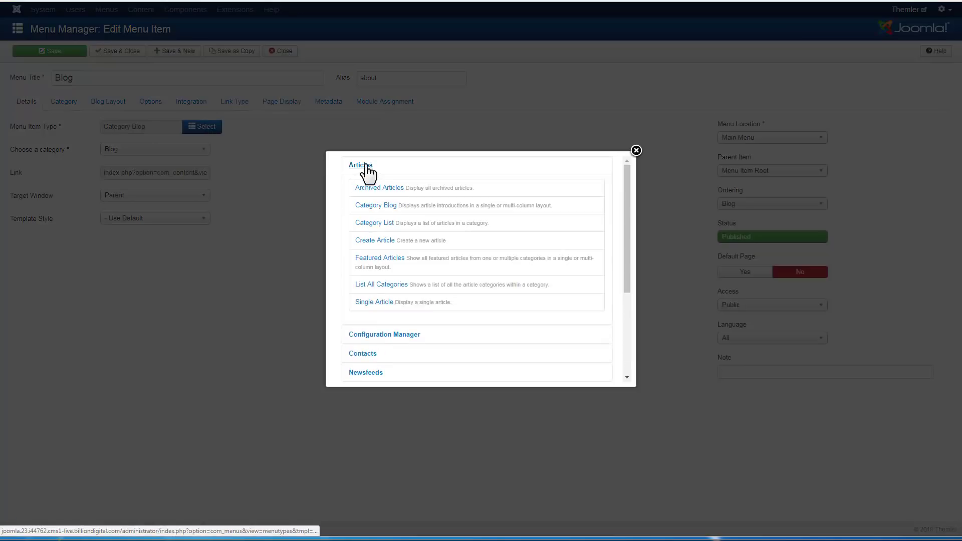
{"action": "left_click", "coordinate": [391, 213]}
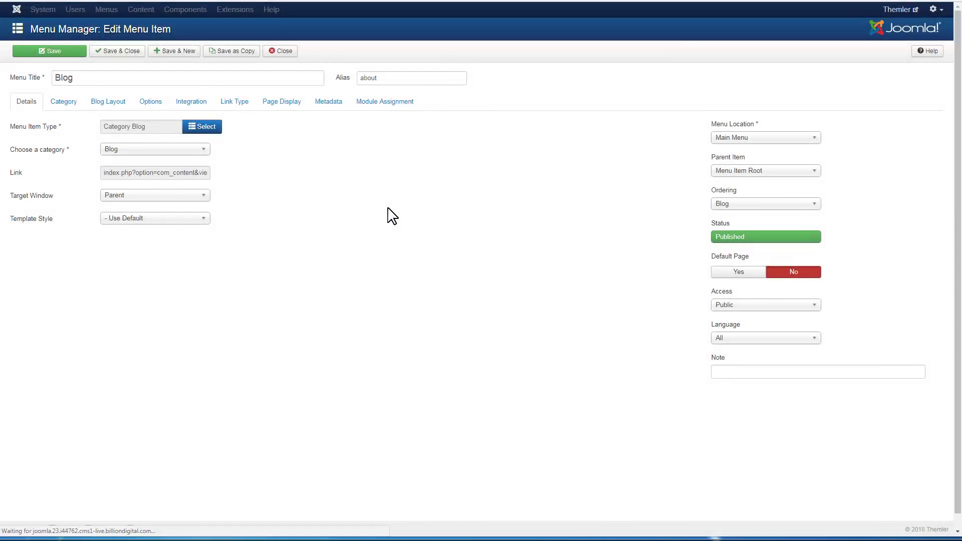
{"action": "left_click", "coordinate": [108, 101]}
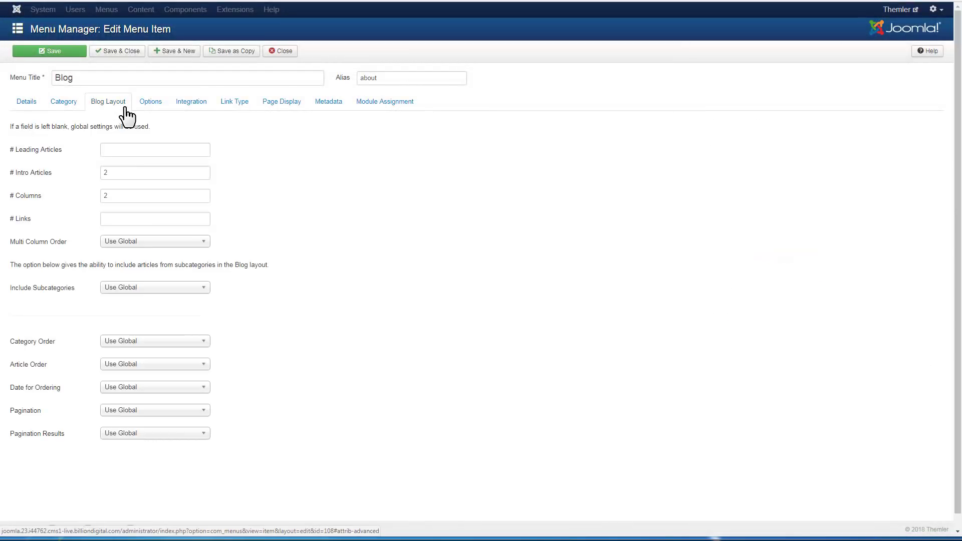
{"action": "left_click", "coordinate": [117, 50]}
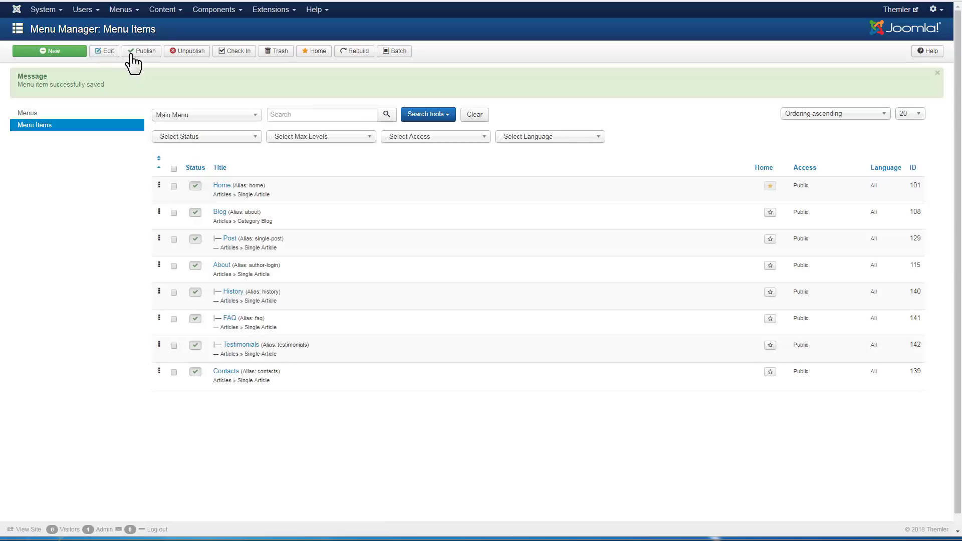
Step: Create a new Post menu item as a Single Article page linked to Blog Post 1
{"action": "left_click", "coordinate": [50, 51]}
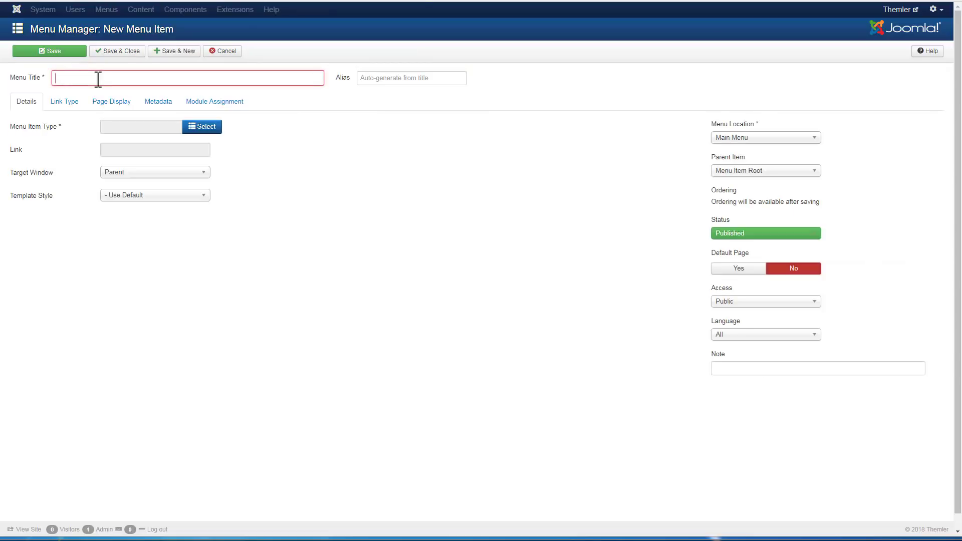
{"action": "type", "text": "Post"}
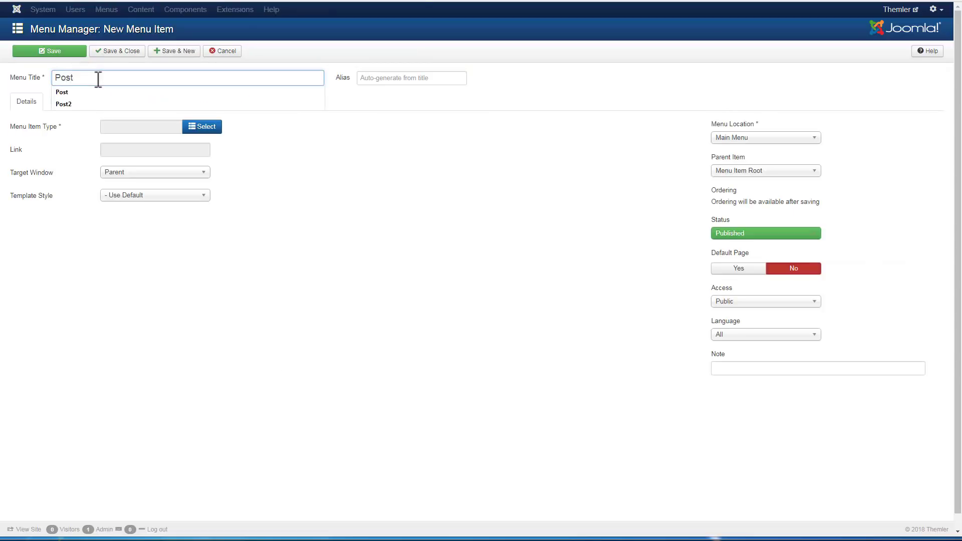
{"action": "left_click", "coordinate": [99, 93]}
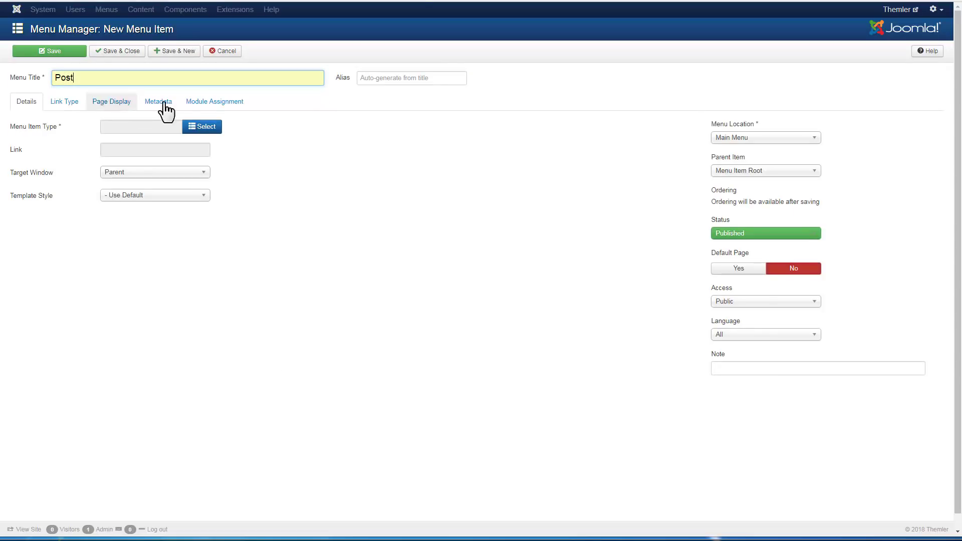
{"action": "left_click", "coordinate": [203, 127]}
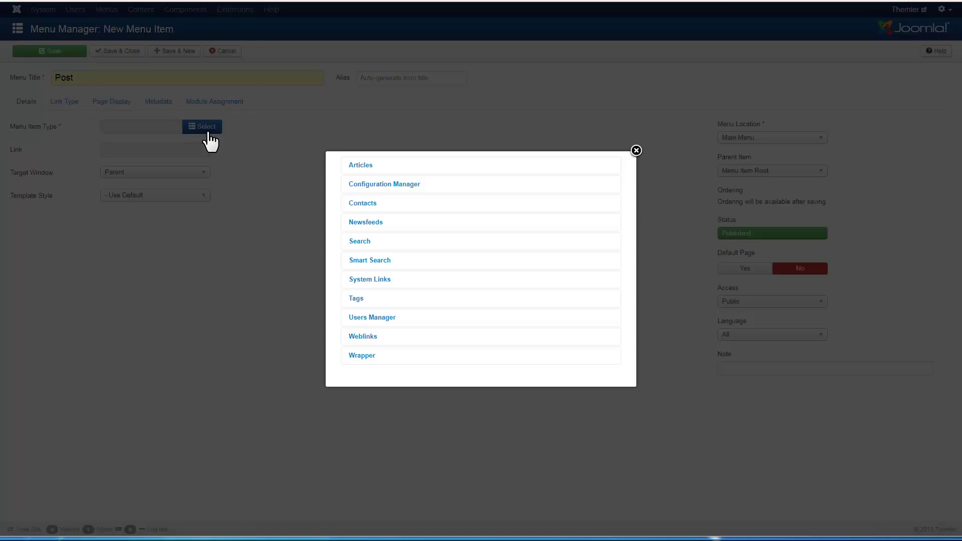
{"action": "left_click", "coordinate": [360, 165]}
{"action": "left_click", "coordinate": [376, 239]}
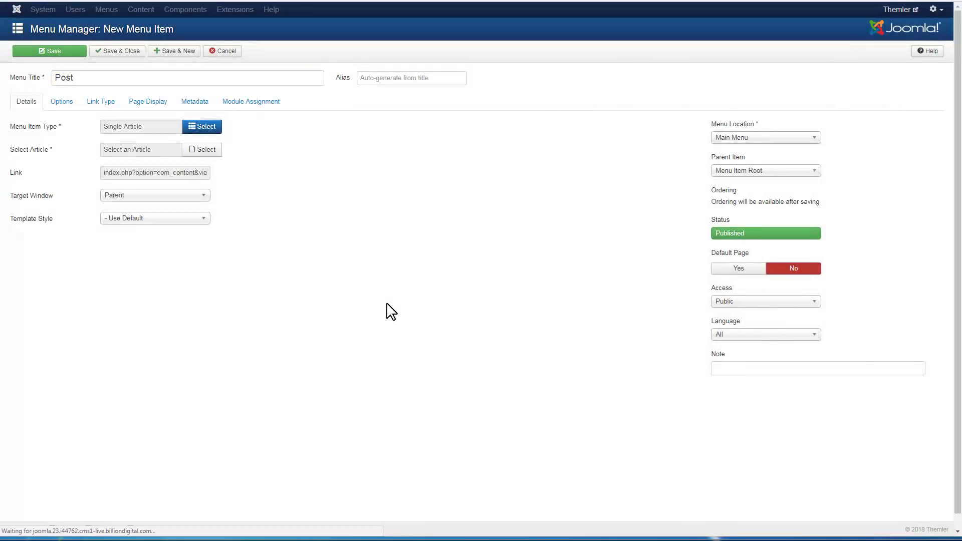
{"action": "left_click", "coordinate": [207, 150]}
{"action": "left_click", "coordinate": [300, 300]}
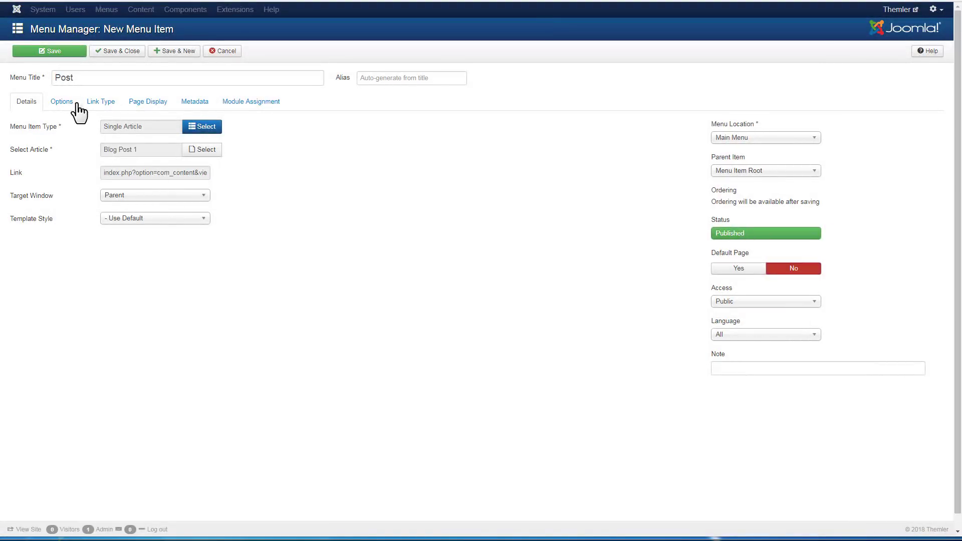
Step: Set Show Author and Show Modify Date to Show, then Save & Close
{"action": "left_click", "coordinate": [62, 101]}
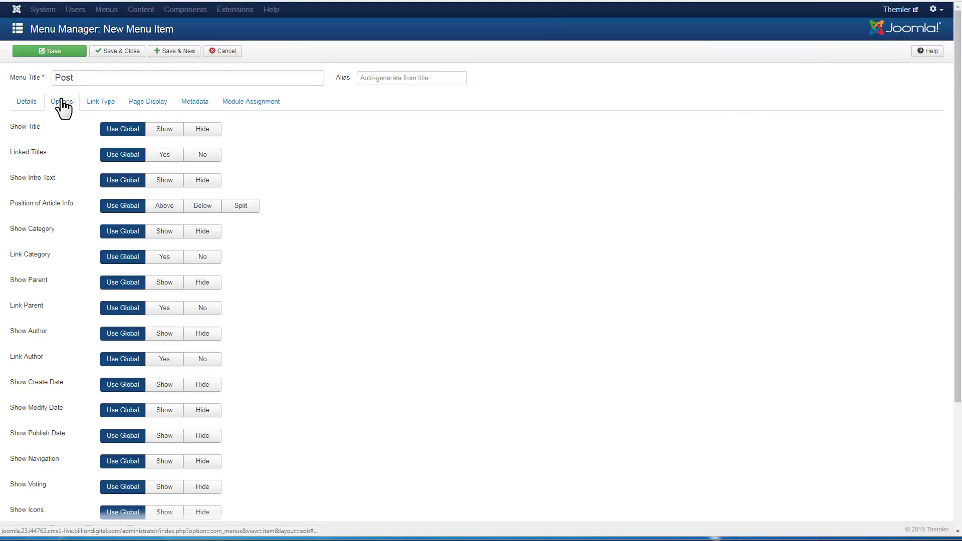
{"action": "left_click", "coordinate": [164, 333]}
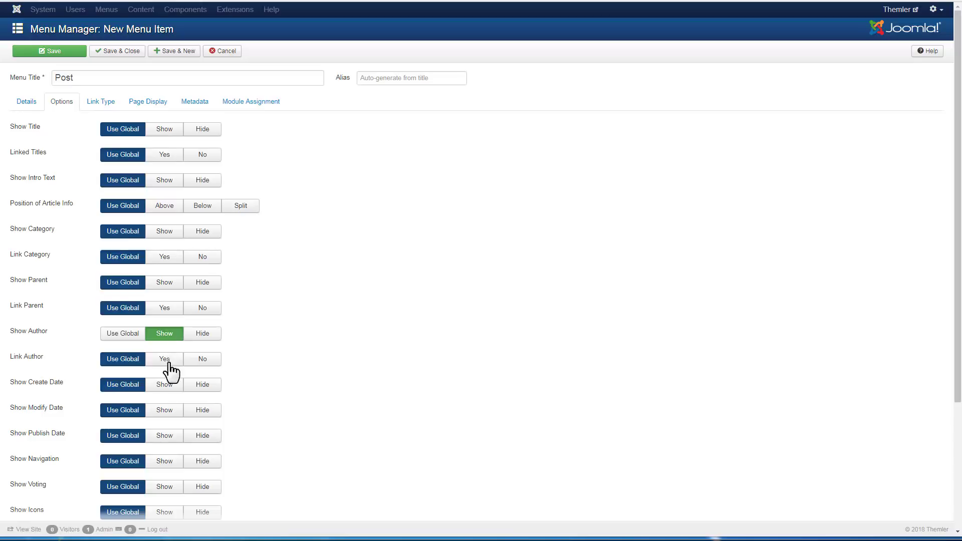
{"action": "left_click", "coordinate": [164, 409]}
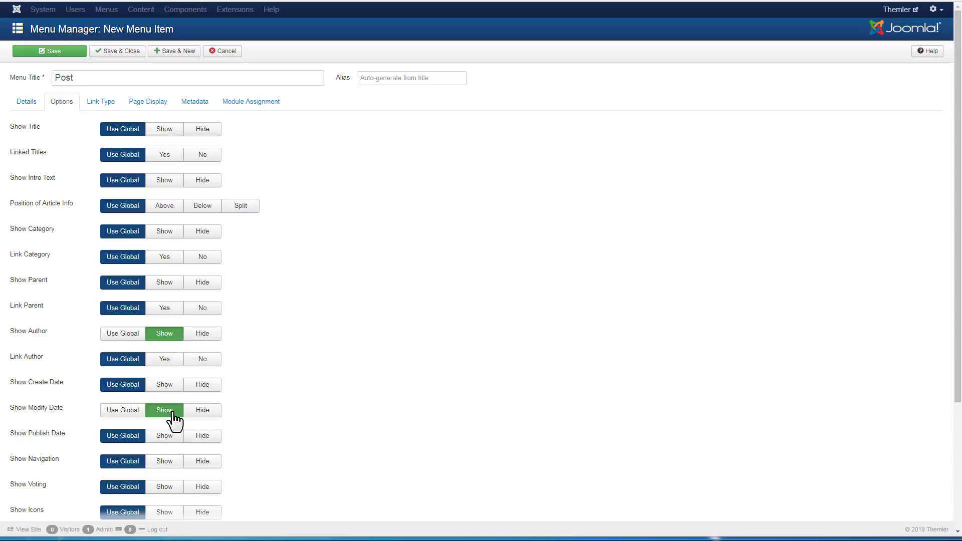
{"action": "left_click", "coordinate": [120, 51]}
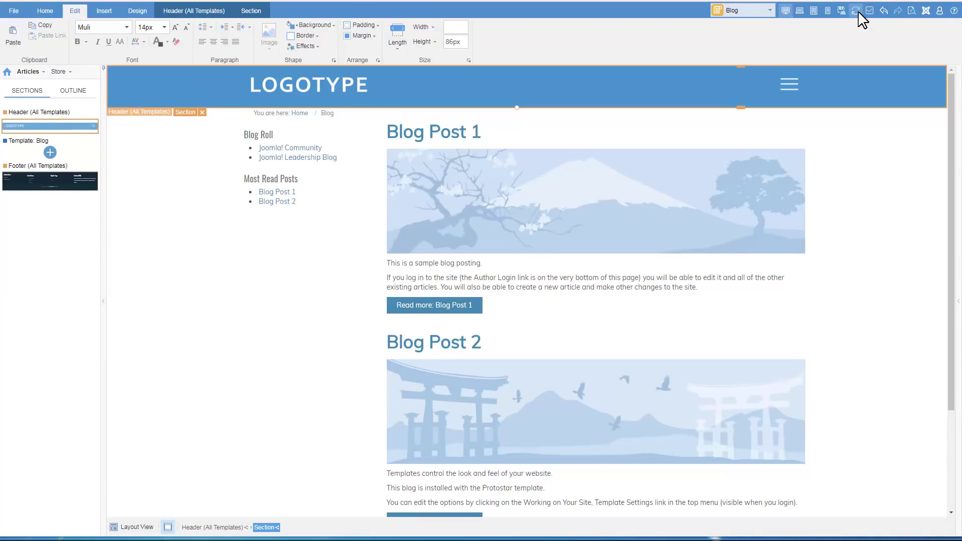
{"action": "mouse_move", "coordinate": [527, 132]}
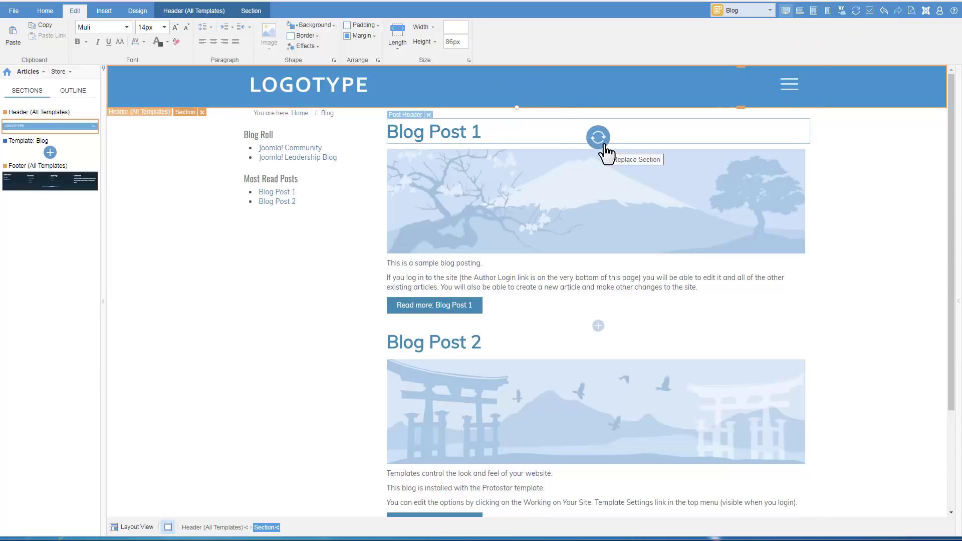
Step: Replace the posts section with the image post grid and open the single Post template from a post title
{"action": "left_click", "coordinate": [598, 138]}
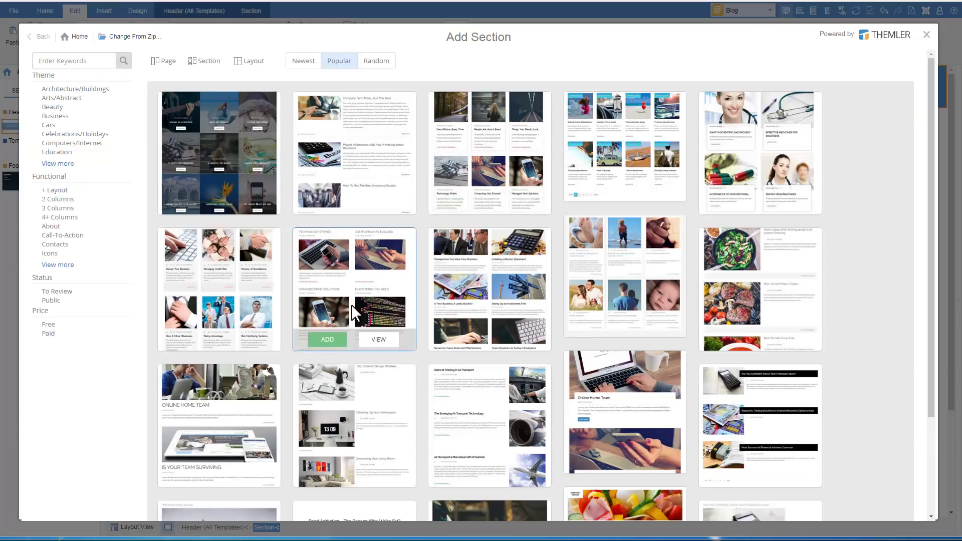
{"action": "left_click", "coordinate": [329, 340]}
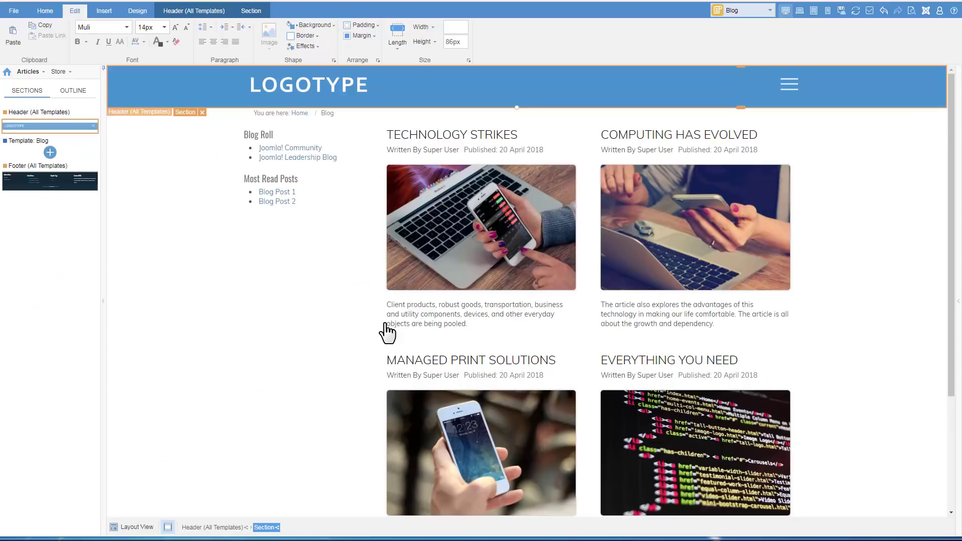
{"action": "left_click", "coordinate": [567, 136]}
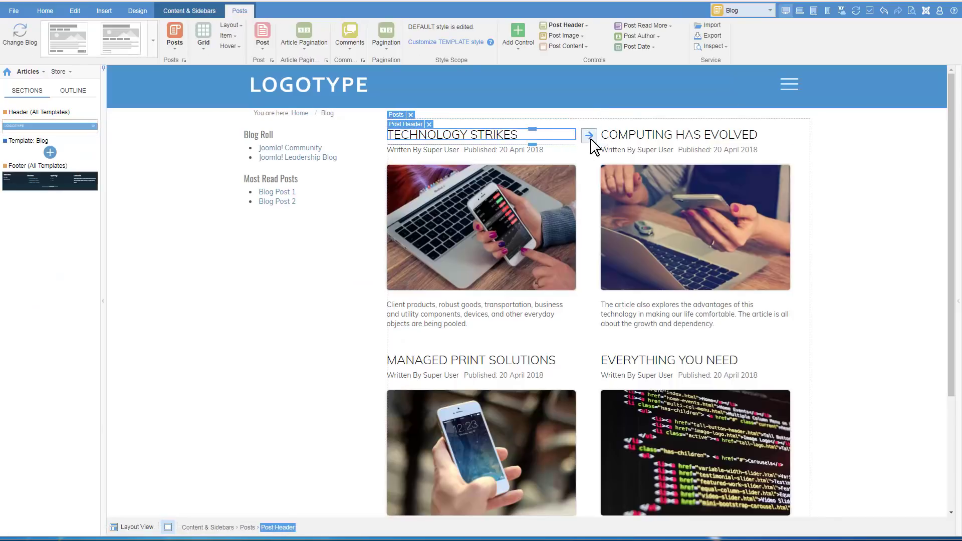
{"action": "left_click", "coordinate": [592, 143]}
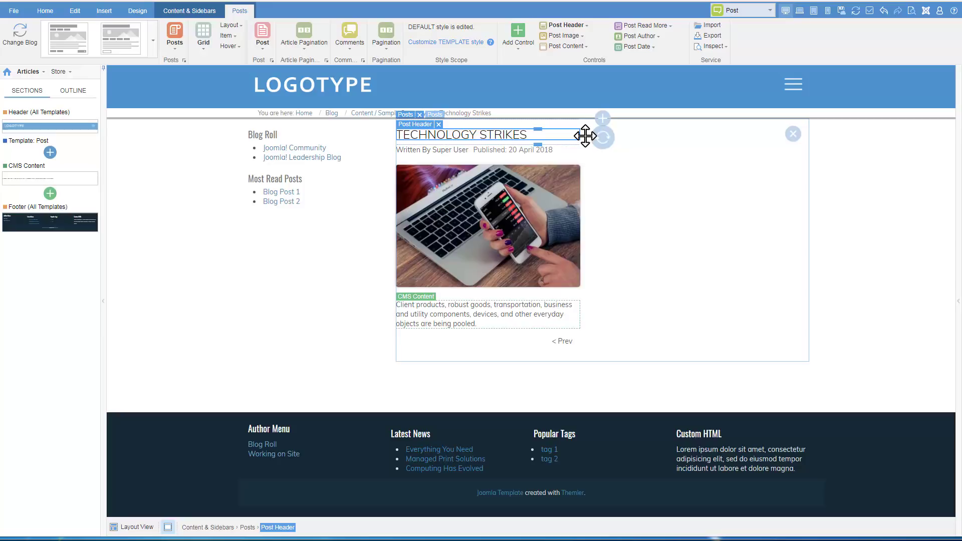
Step: Customize the template style with the large-image post layout and open Post Content settings
{"action": "left_click", "coordinate": [462, 43]}
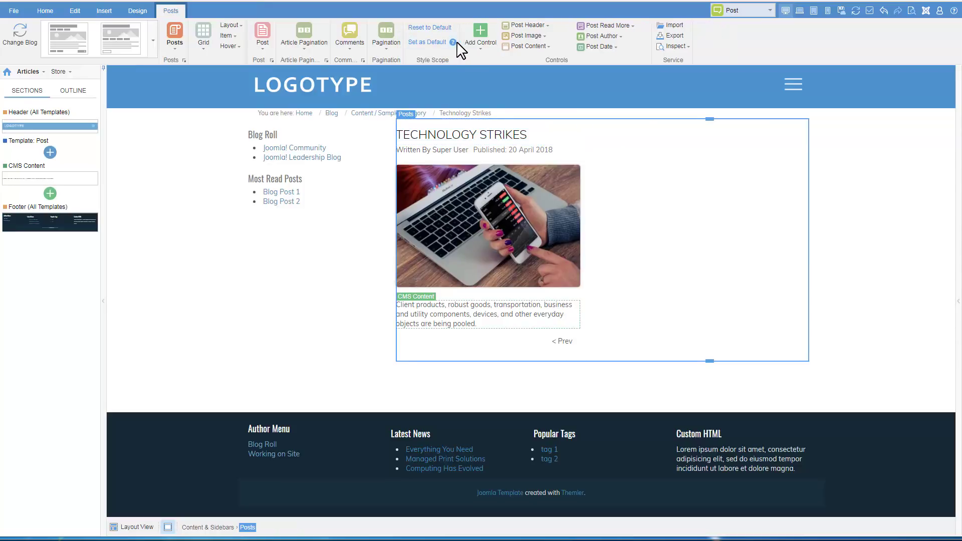
{"action": "left_click", "coordinate": [153, 41]}
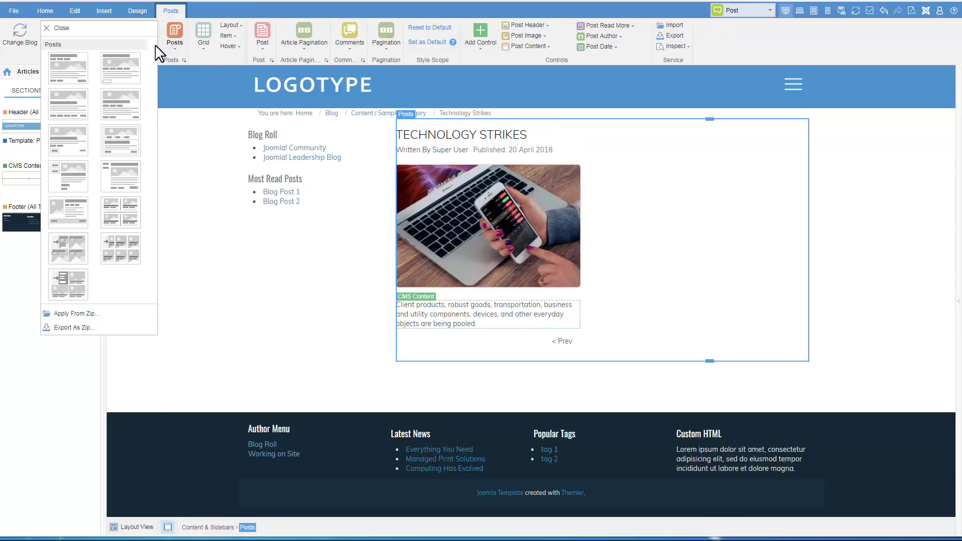
{"action": "left_click", "coordinate": [138, 75]}
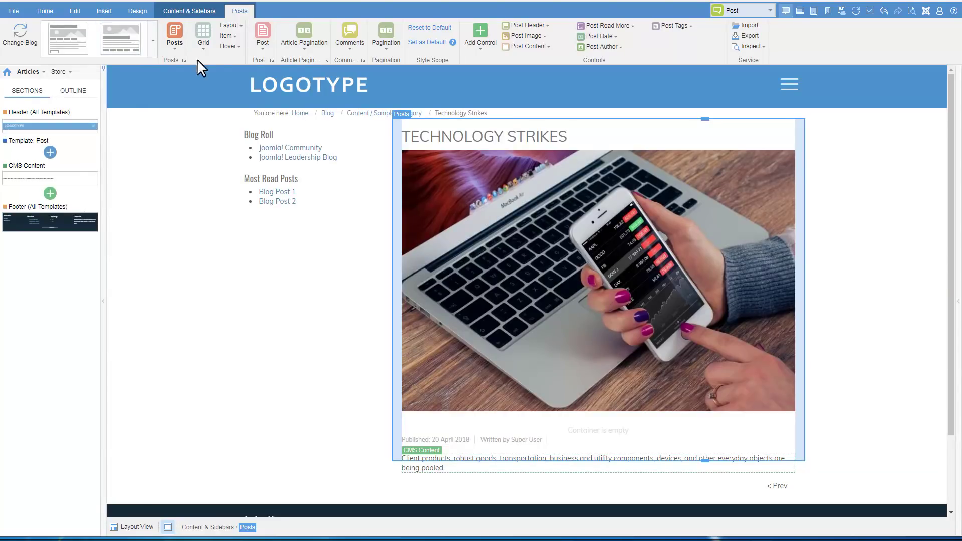
{"action": "left_click", "coordinate": [538, 47]}
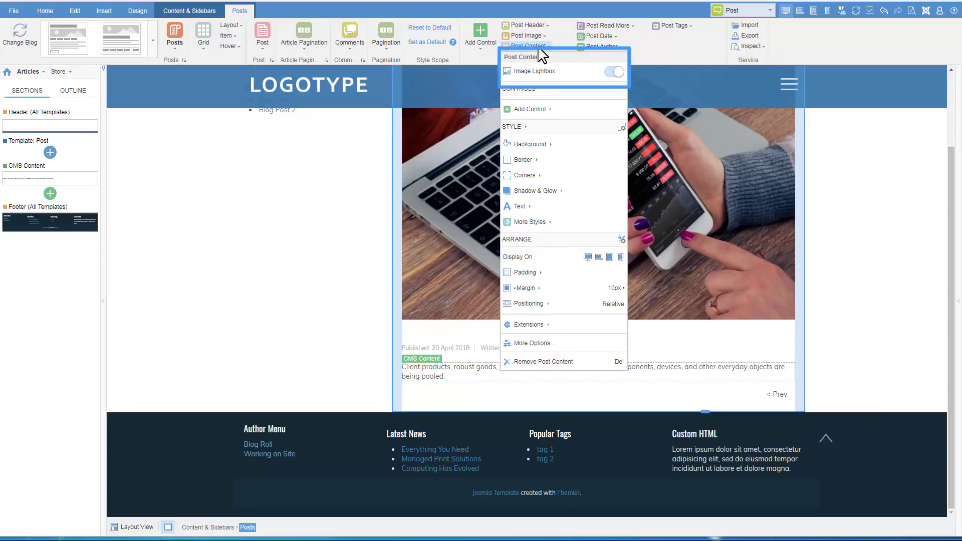
Step: Turn off the post image lightbox and select the sidebar column
{"action": "left_click", "coordinate": [614, 73]}
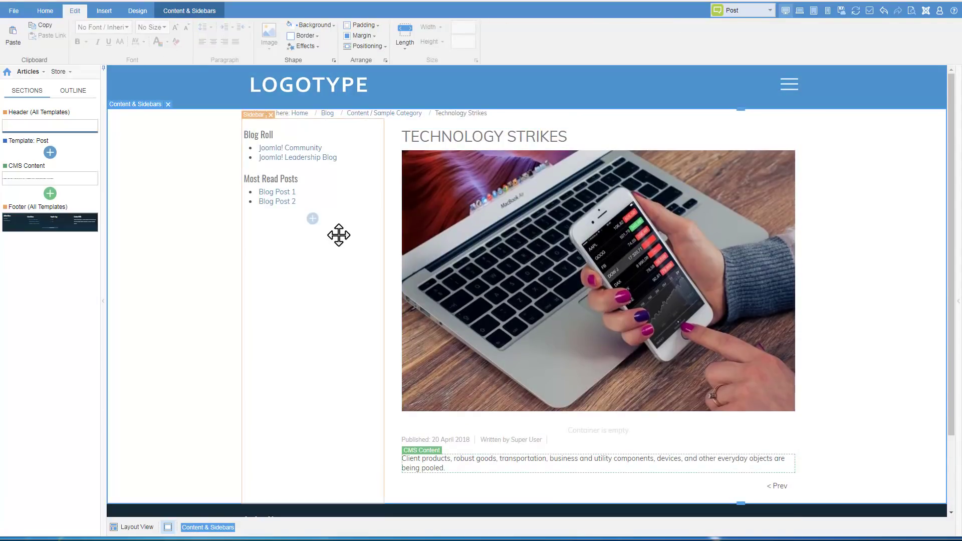
{"action": "left_click", "coordinate": [339, 236]}
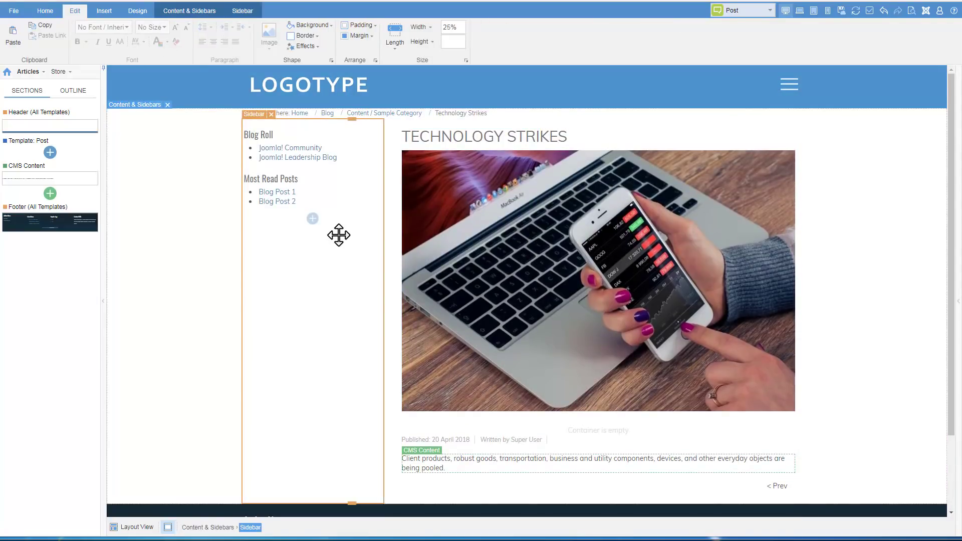
{"action": "left_click", "coordinate": [189, 10]}
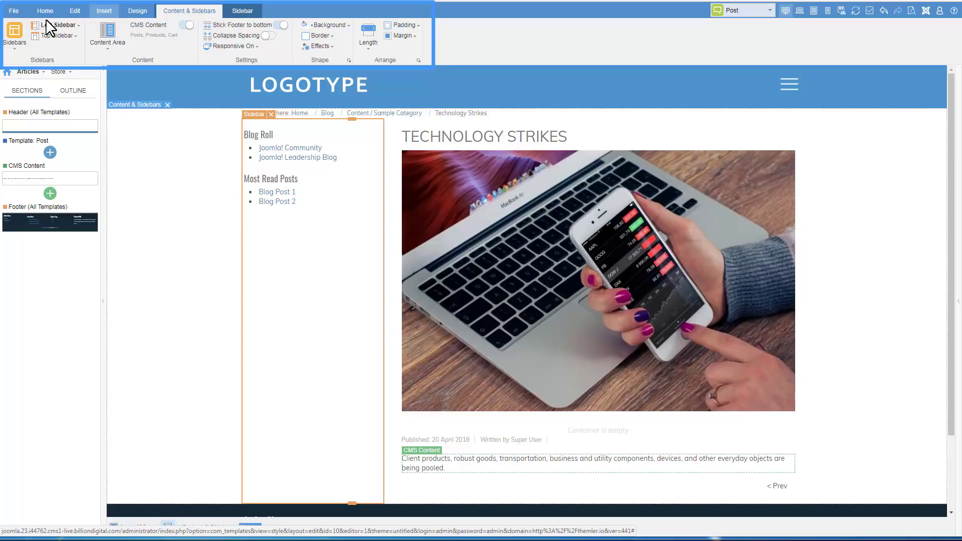
Step: In Sidebars, switch off Left Sidebar and on Right Sidebar, then select its module position
{"action": "left_click", "coordinate": [14, 34]}
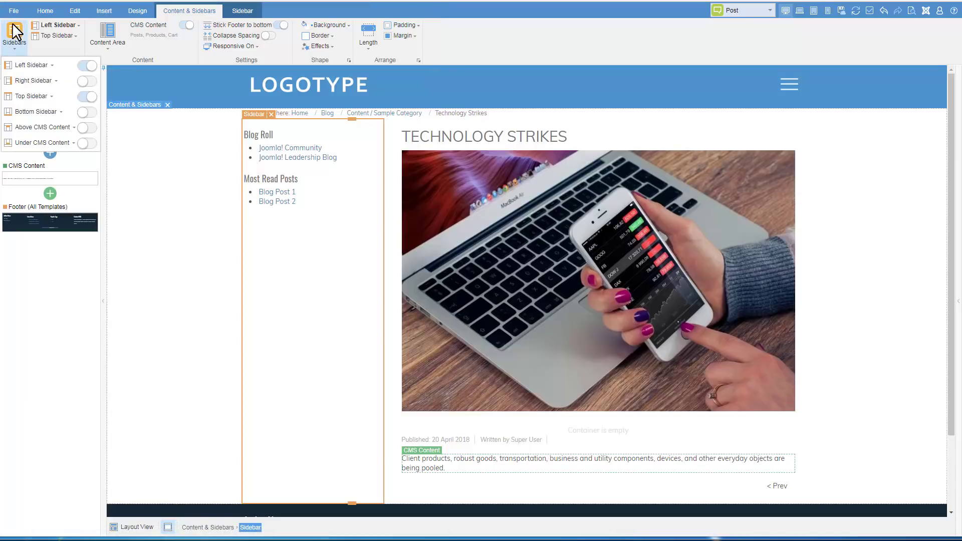
{"action": "left_click", "coordinate": [86, 66]}
{"action": "left_click", "coordinate": [86, 80]}
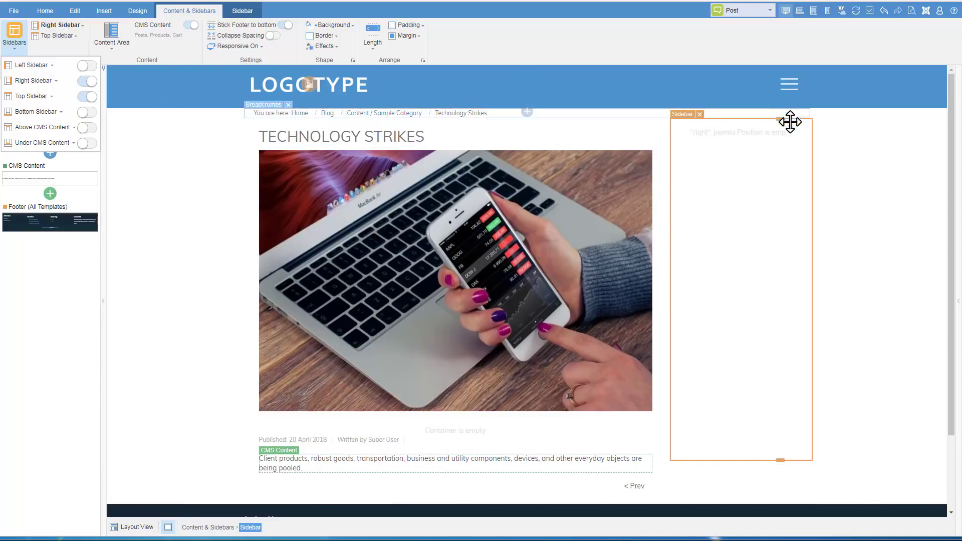
{"action": "left_click", "coordinate": [774, 134]}
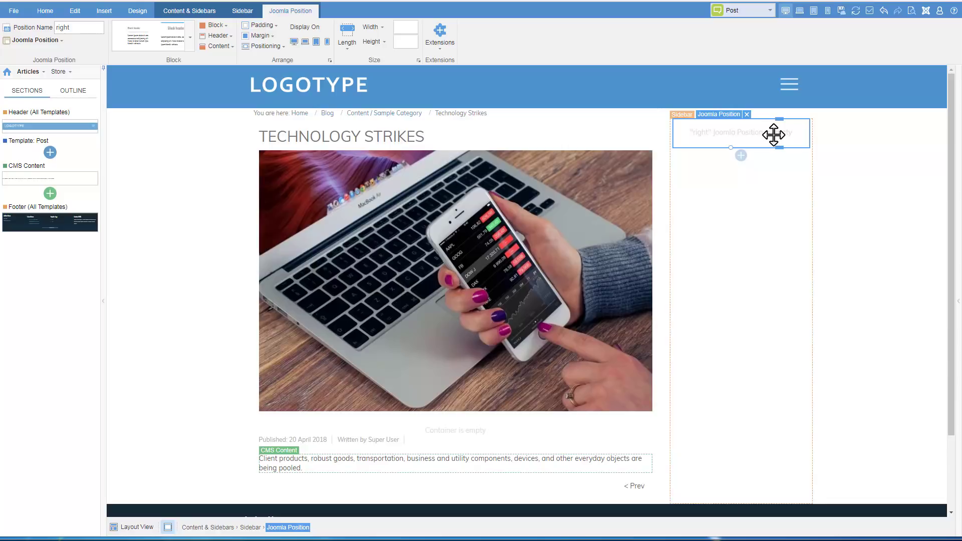
Step: Add a second Joomla Position (position-10) under the sidebar's existing one and apply the theme to the CMS
{"action": "left_click", "coordinate": [741, 155]}
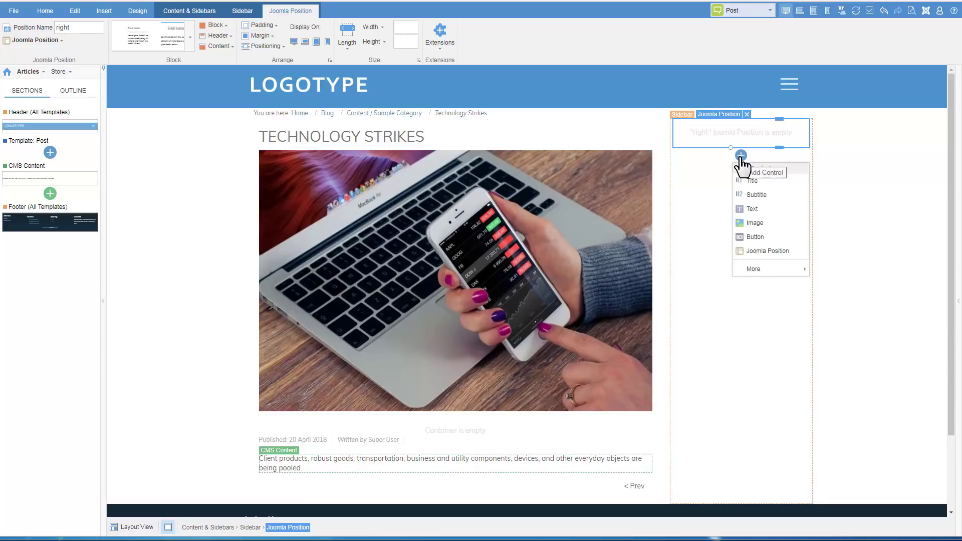
{"action": "left_click", "coordinate": [767, 252]}
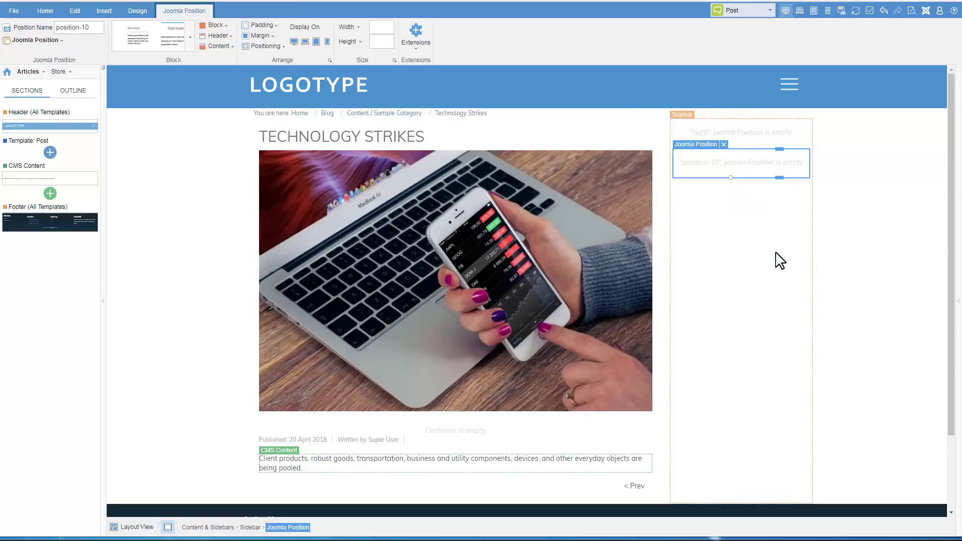
{"action": "left_click", "coordinate": [869, 10]}
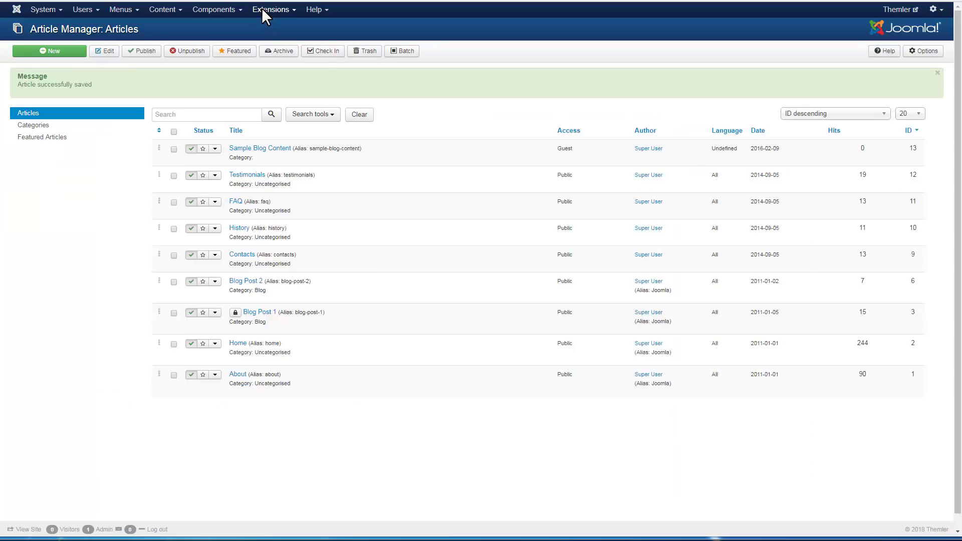
Step: From the Module Manager create a new Menu module titled Vertical Menu
{"action": "left_click", "coordinate": [263, 7]}
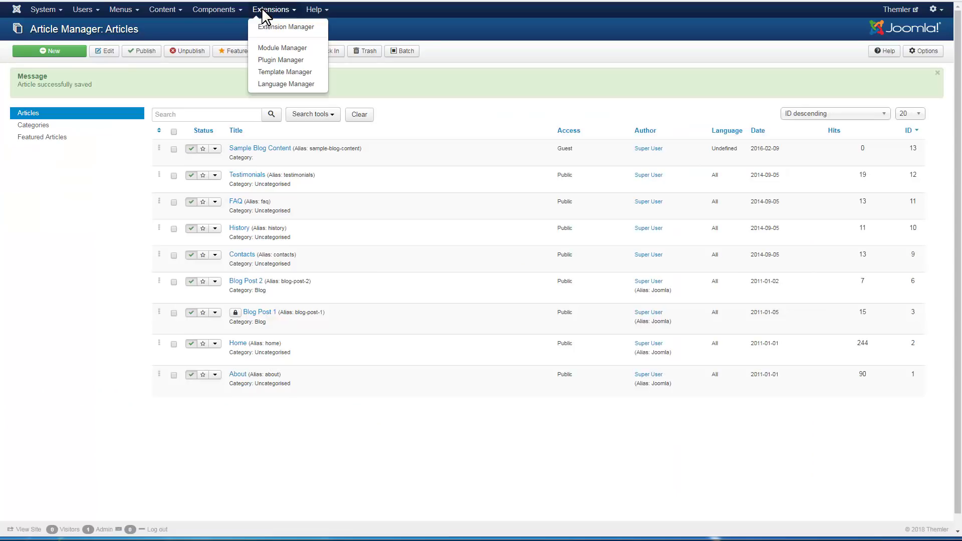
{"action": "left_click", "coordinate": [268, 49]}
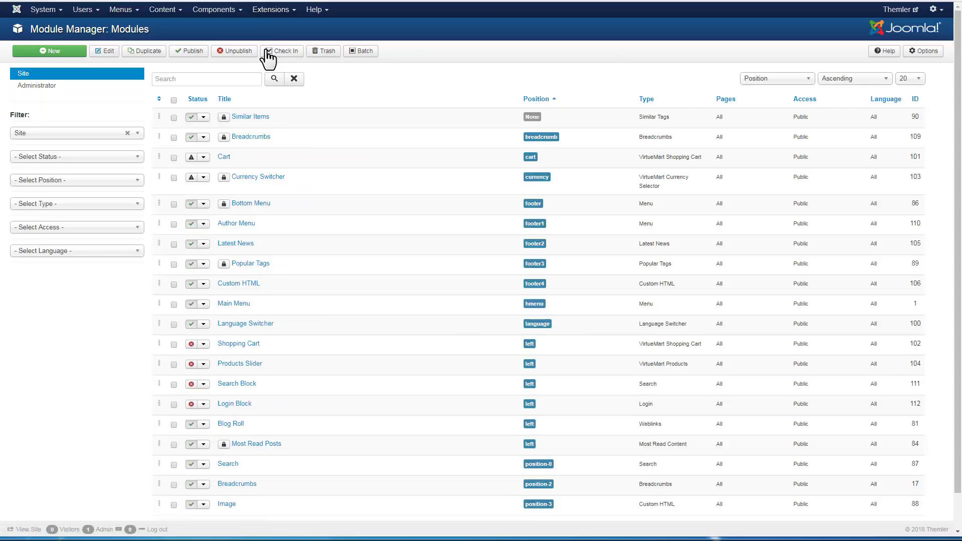
{"action": "left_click", "coordinate": [49, 50]}
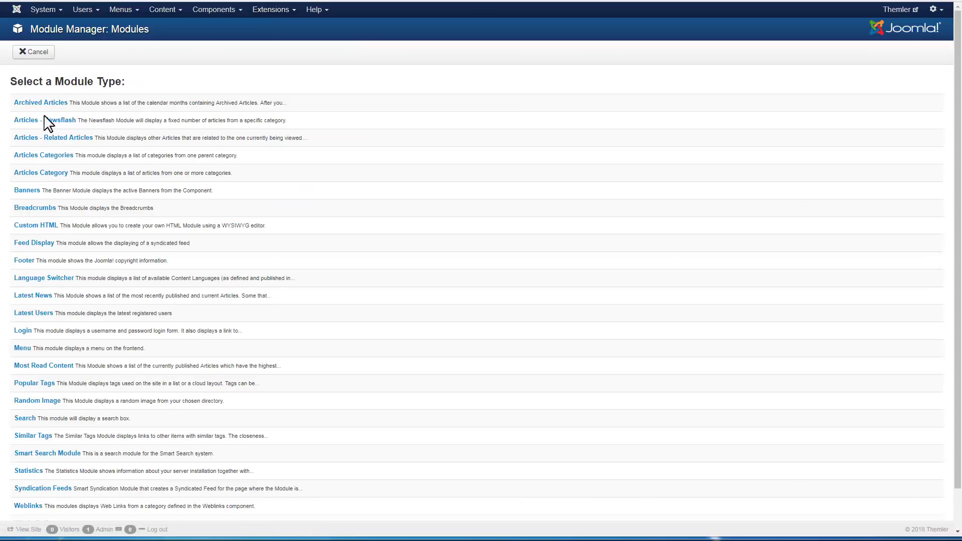
{"action": "left_click", "coordinate": [22, 348]}
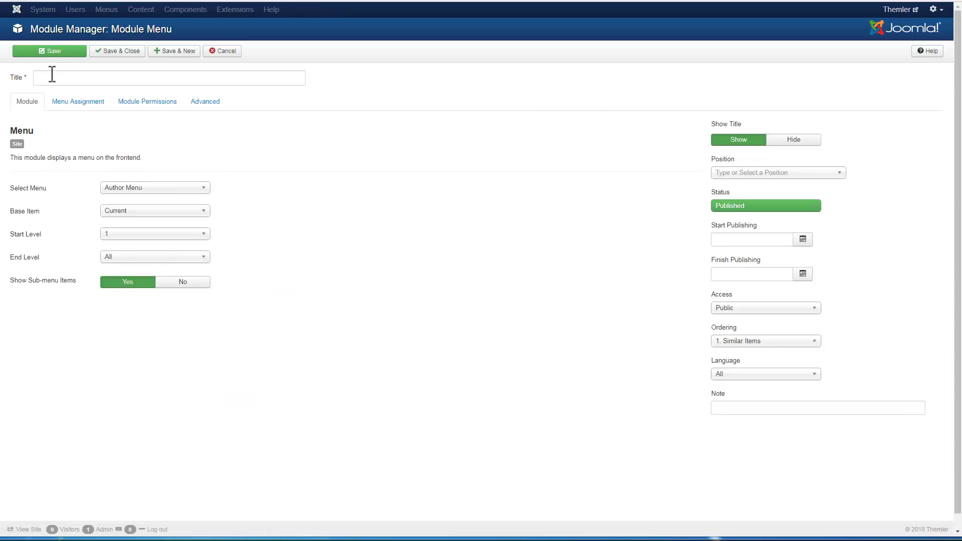
{"action": "left_click", "coordinate": [53, 77]}
{"action": "type", "text": "Ver"}
{"action": "key", "text": "Down"}
{"action": "key", "text": "Return"}
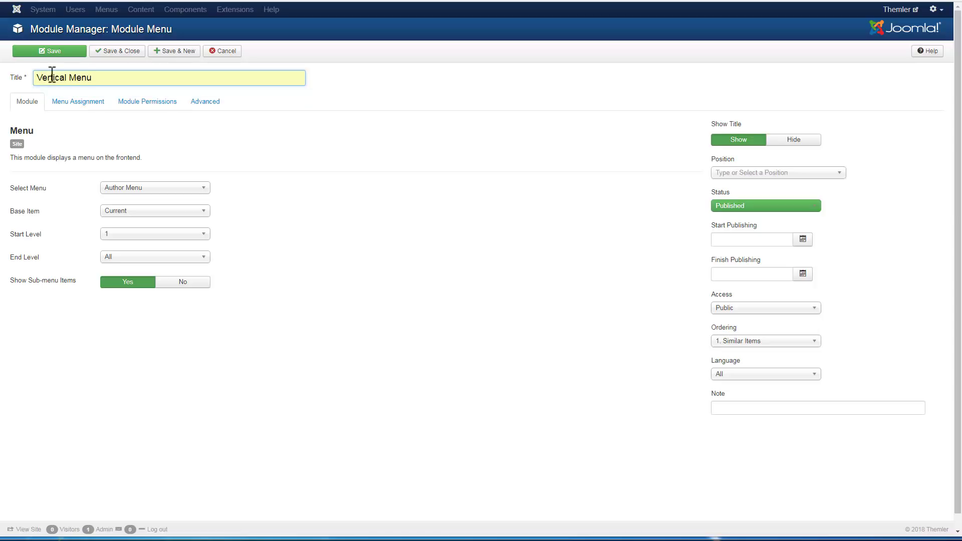
Step: Show the Main Menu in position right and give it the Advanced class suffix vmenu
{"action": "left_click", "coordinate": [180, 188]}
{"action": "left_click", "coordinate": [157, 213]}
{"action": "left_click", "coordinate": [823, 173]}
{"action": "left_click_drag", "start_coordinate": [840, 211], "coordinate": [841, 280]}
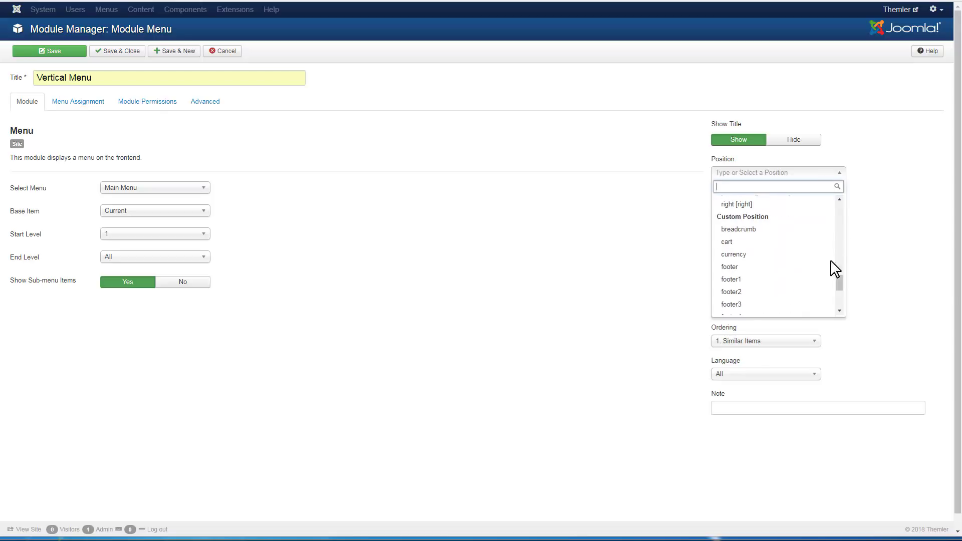
{"action": "left_click", "coordinate": [774, 205]}
{"action": "left_click", "coordinate": [207, 101]}
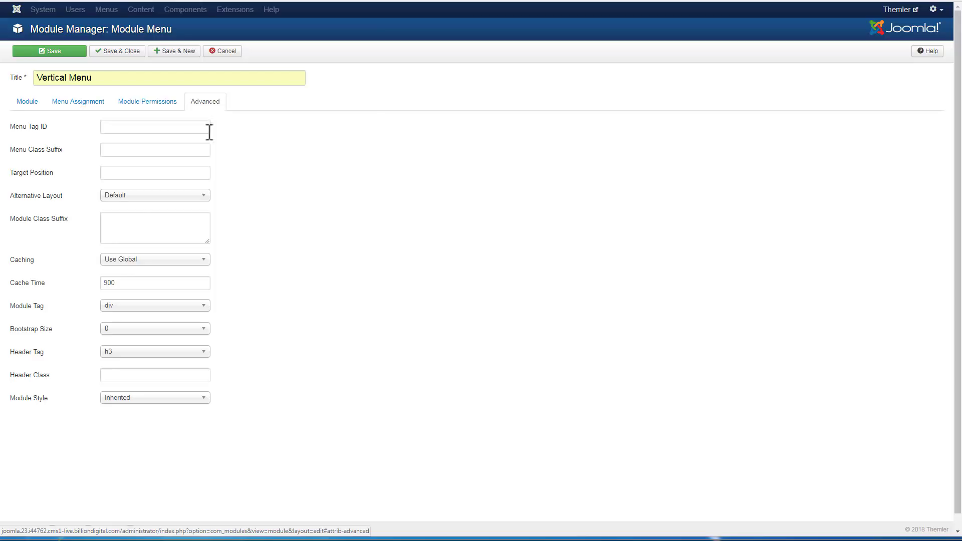
{"action": "left_click", "coordinate": [140, 222]}
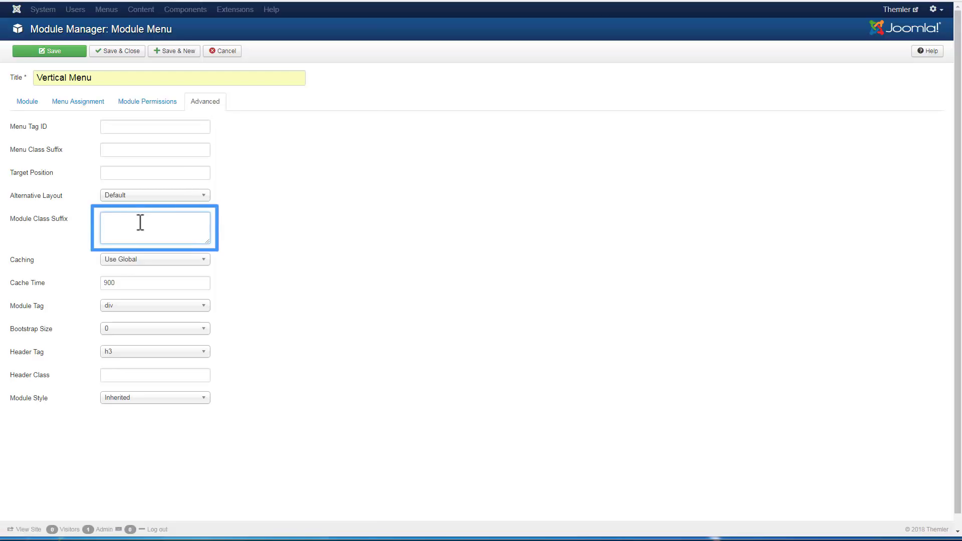
{"action": "type", "text": "vmenu"}
Step: Save the Vertical Menu module and start a new Search module titled Search
{"action": "left_click", "coordinate": [117, 51]}
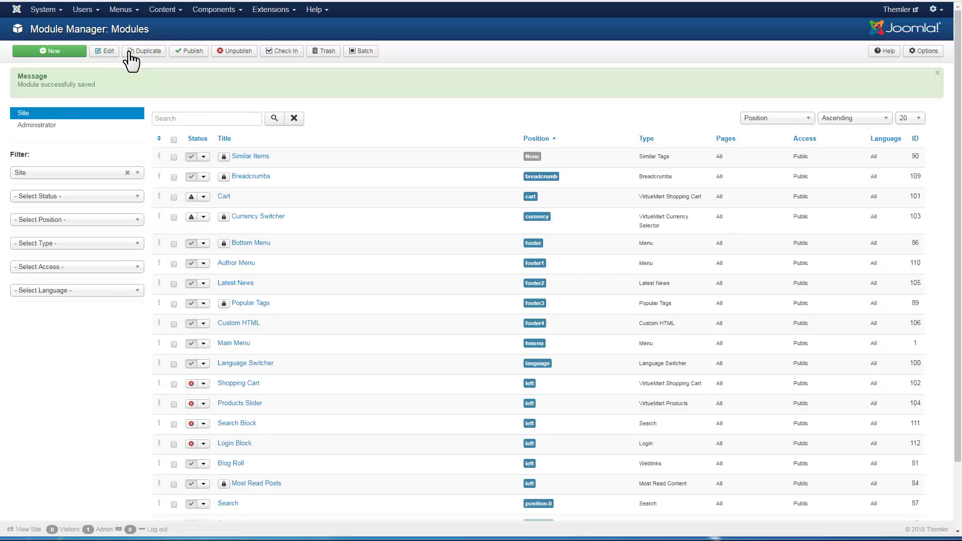
{"action": "left_click", "coordinate": [50, 51]}
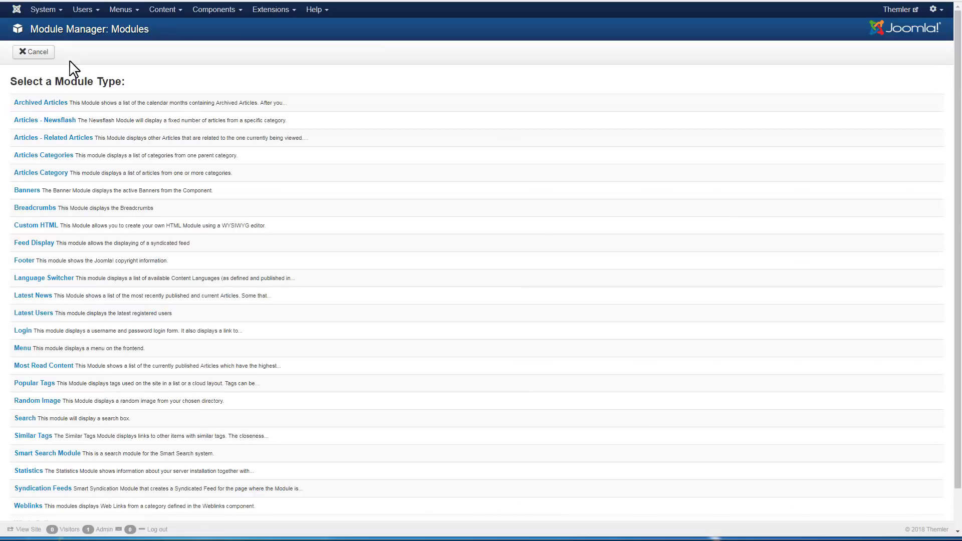
{"action": "left_click", "coordinate": [25, 418]}
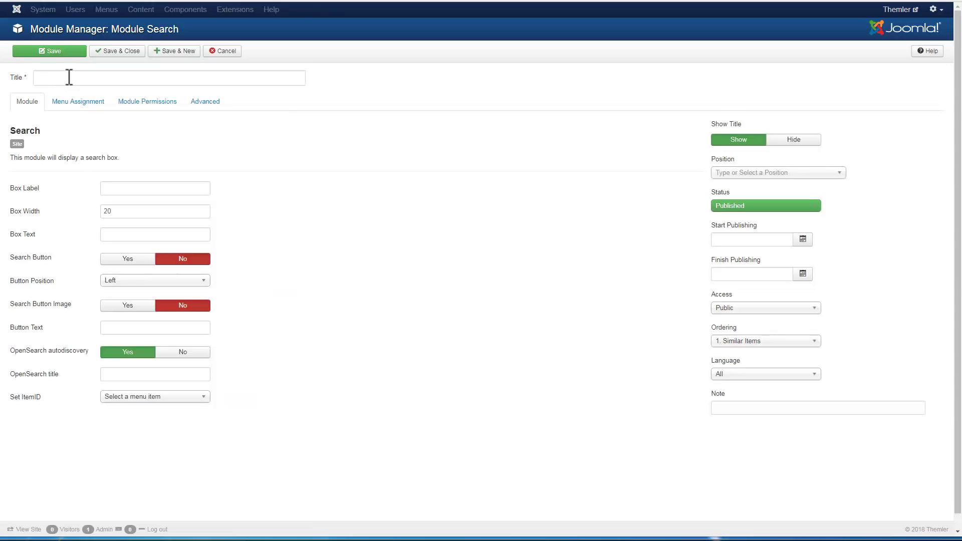
{"action": "left_click", "coordinate": [69, 77]}
{"action": "type", "text": "Search"}
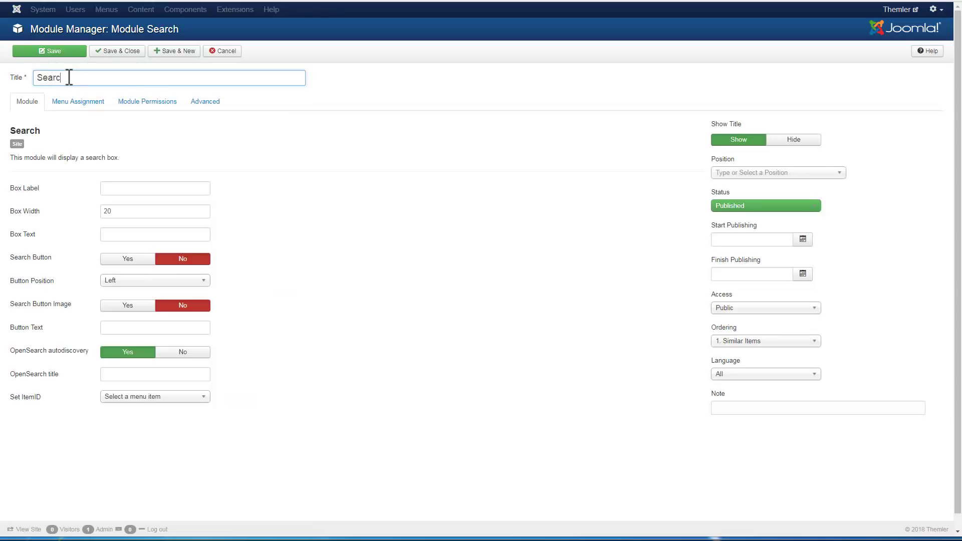
Step: Assign the Search module to position-10 and save it, returning to the editor
{"action": "left_click", "coordinate": [774, 173]}
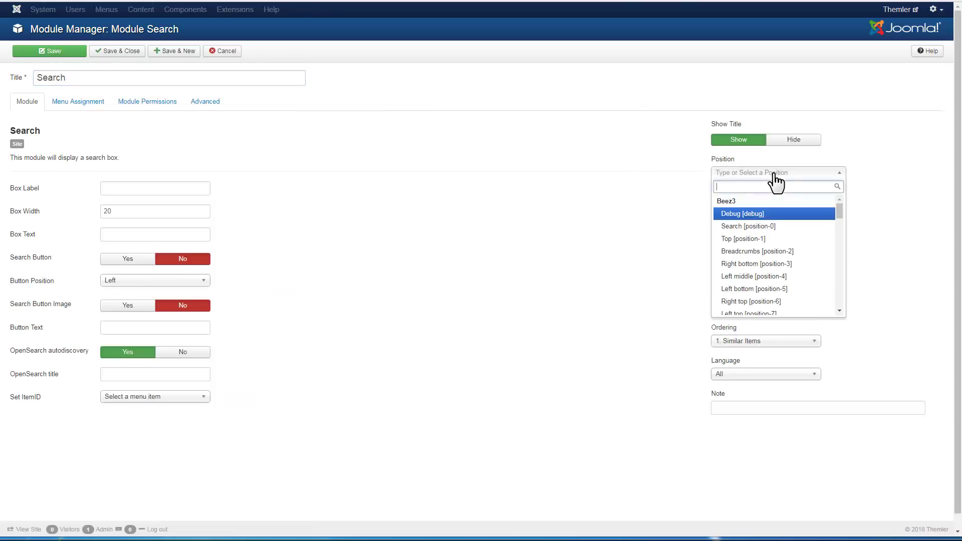
{"action": "type", "text": "position-10"}
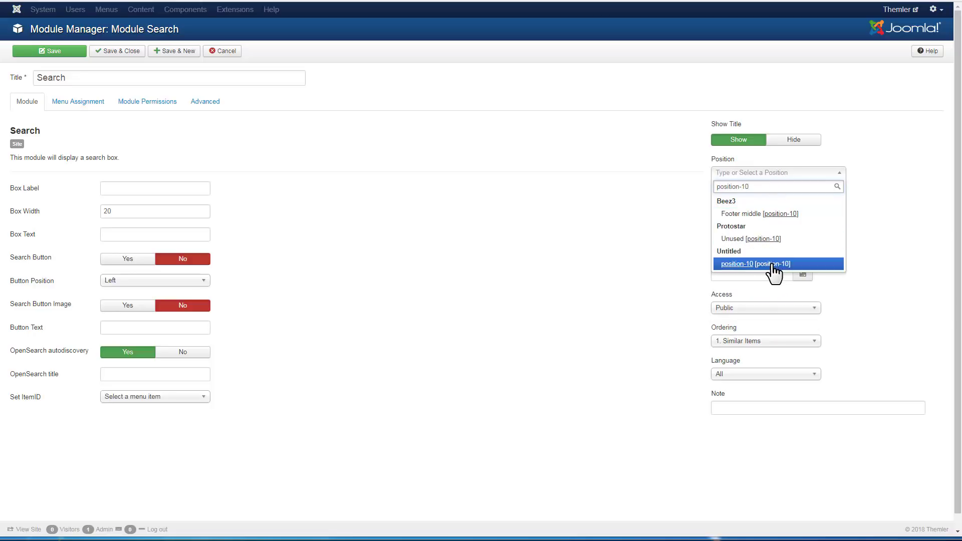
{"action": "left_click", "coordinate": [774, 264]}
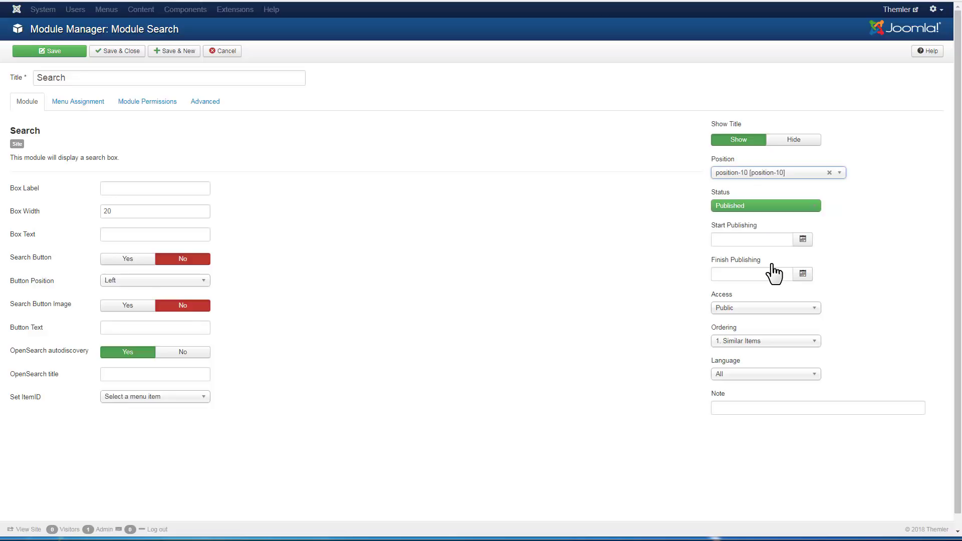
{"action": "left_click", "coordinate": [122, 51]}
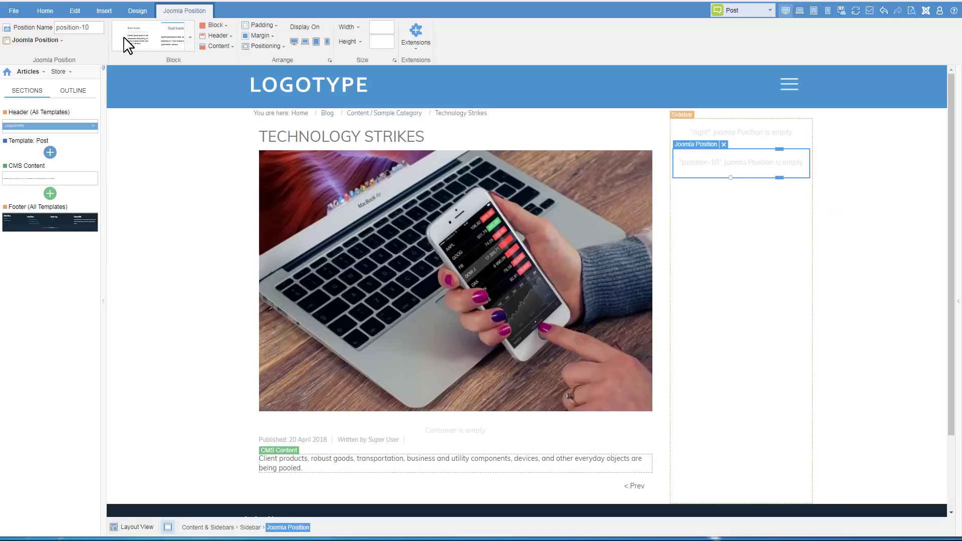
Step: Refresh the content so the sidebar renders the Main Menu links and the Search box
{"action": "left_click", "coordinate": [857, 11]}
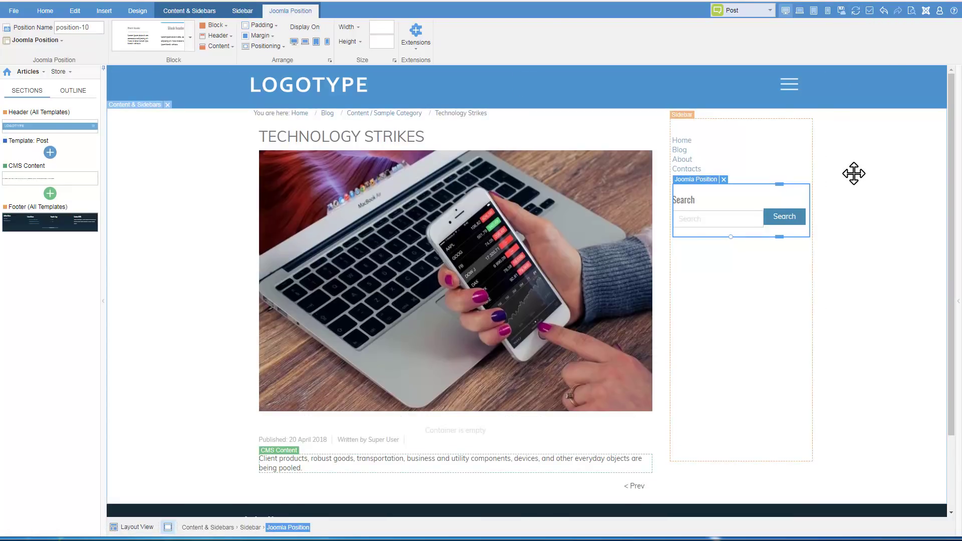
Step: Give the sidebar Vertical Menu's header block a light blue background
{"action": "left_click", "coordinate": [740, 134]}
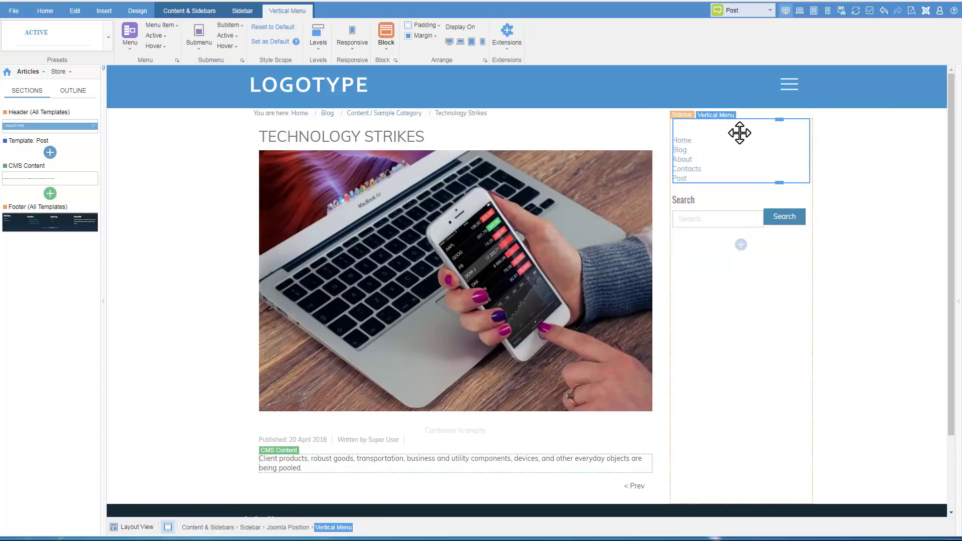
{"action": "left_click", "coordinate": [385, 42]}
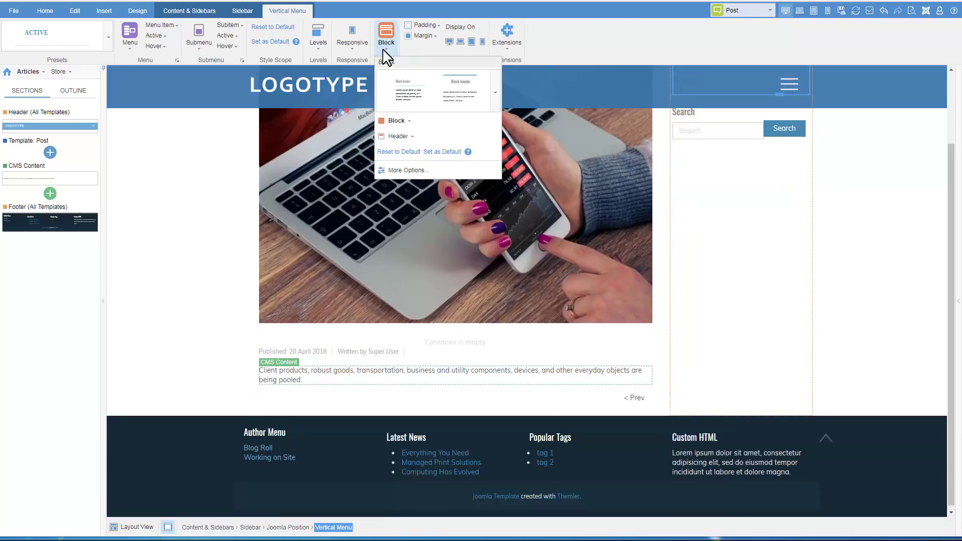
{"action": "left_click", "coordinate": [398, 136]}
{"action": "mouse_move", "coordinate": [405, 162]}
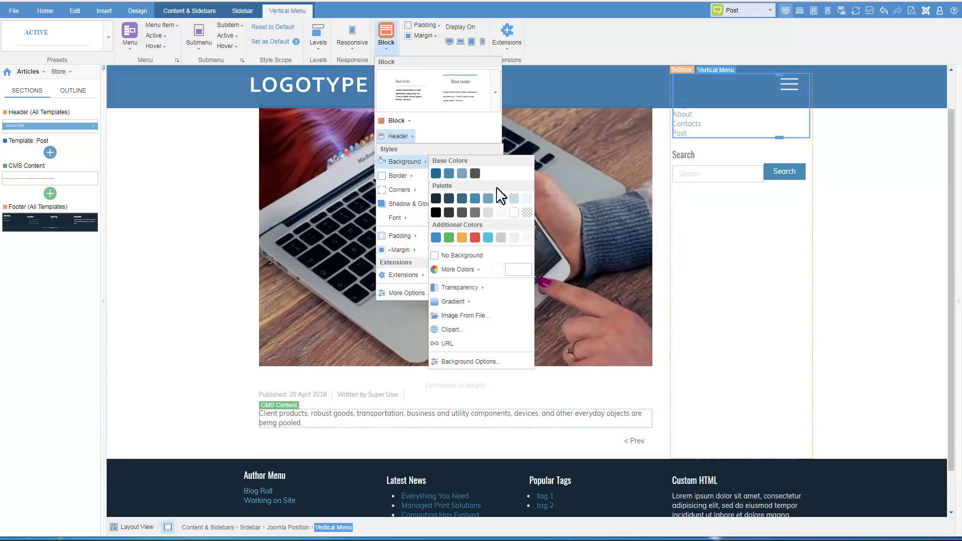
{"action": "left_click", "coordinate": [501, 198]}
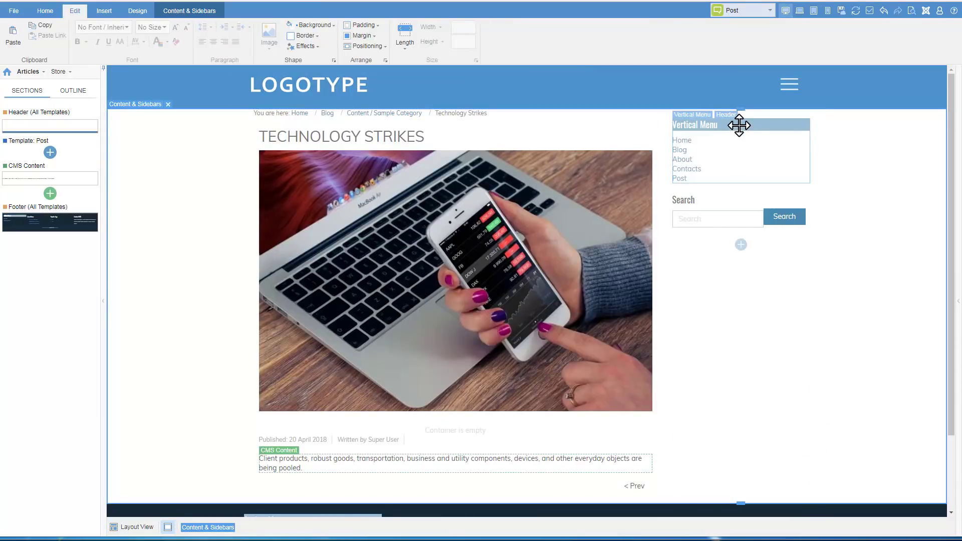
Step: Apply the ACTIVE vertical menu preset, then adjust the menu header's padding
{"action": "left_click", "coordinate": [739, 126]}
{"action": "left_click", "coordinate": [135, 41]}
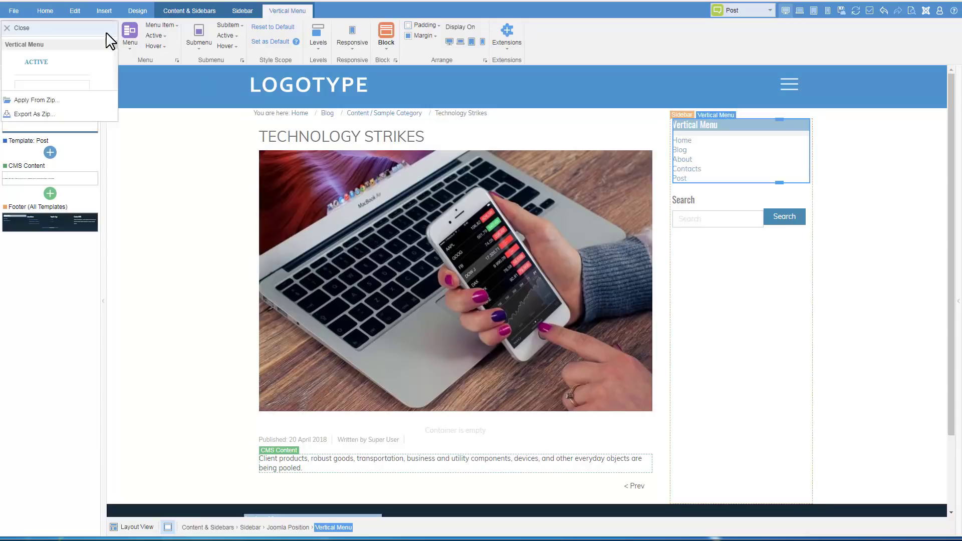
{"action": "left_click", "coordinate": [80, 69]}
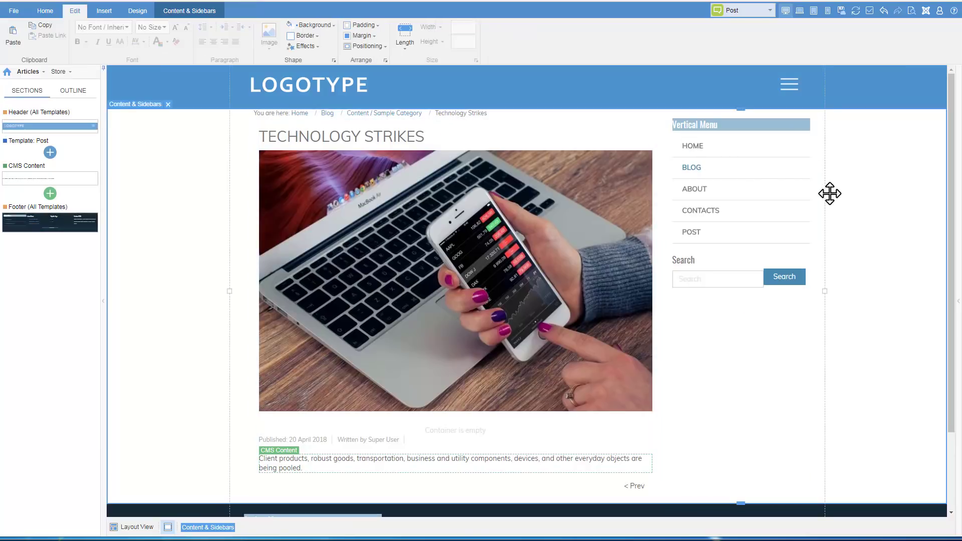
{"action": "left_click", "coordinate": [760, 127]}
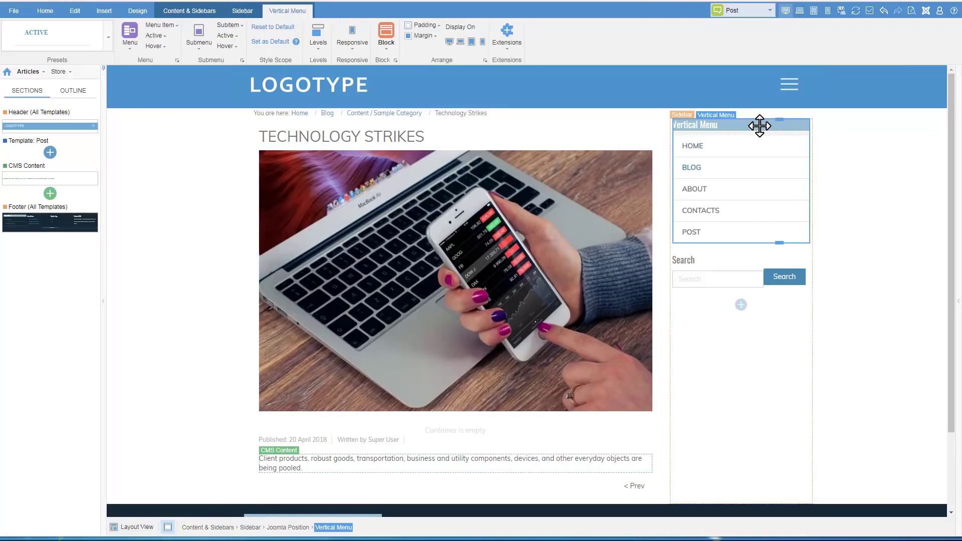
{"action": "left_click", "coordinate": [386, 37]}
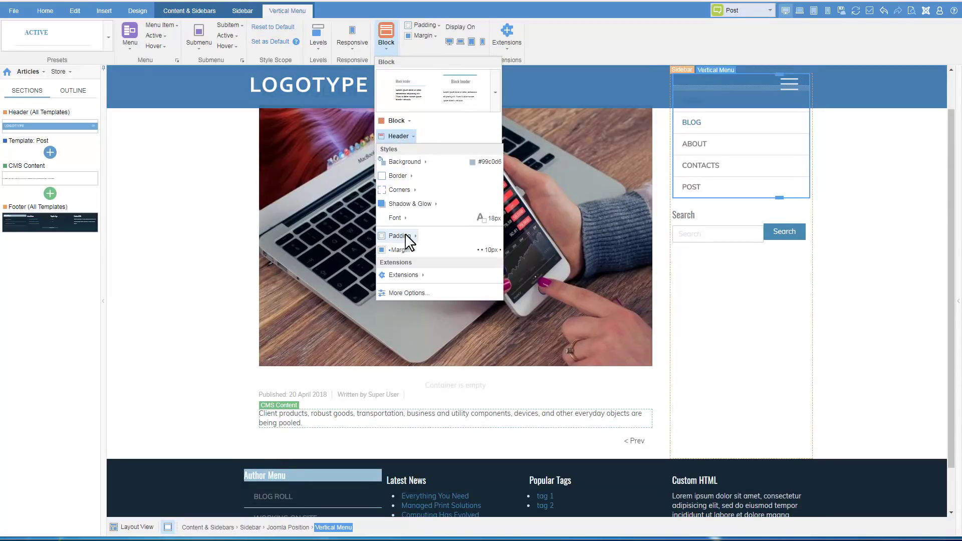
{"action": "left_click", "coordinate": [399, 235]}
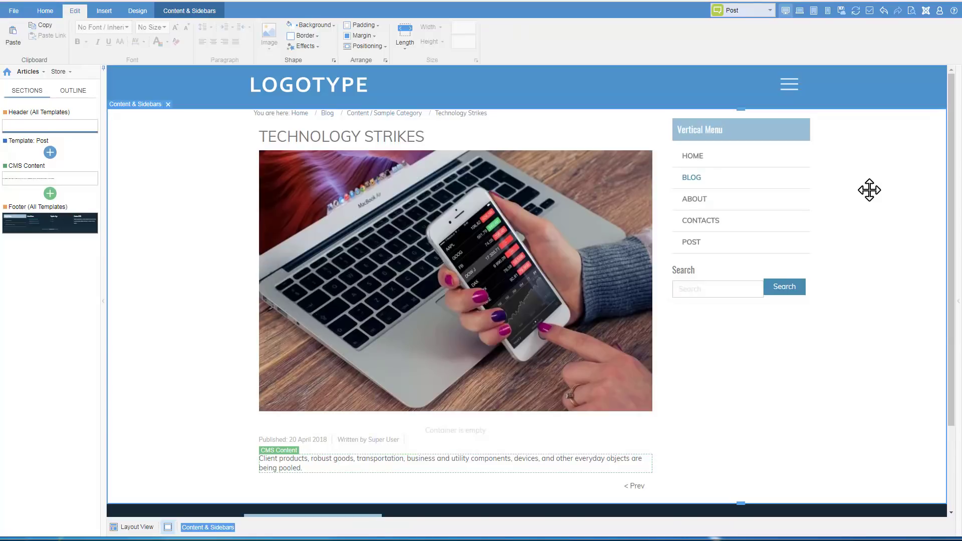
{"action": "scroll", "coordinate": [870, 190], "scroll_direction": "down", "scroll_amount": 3}
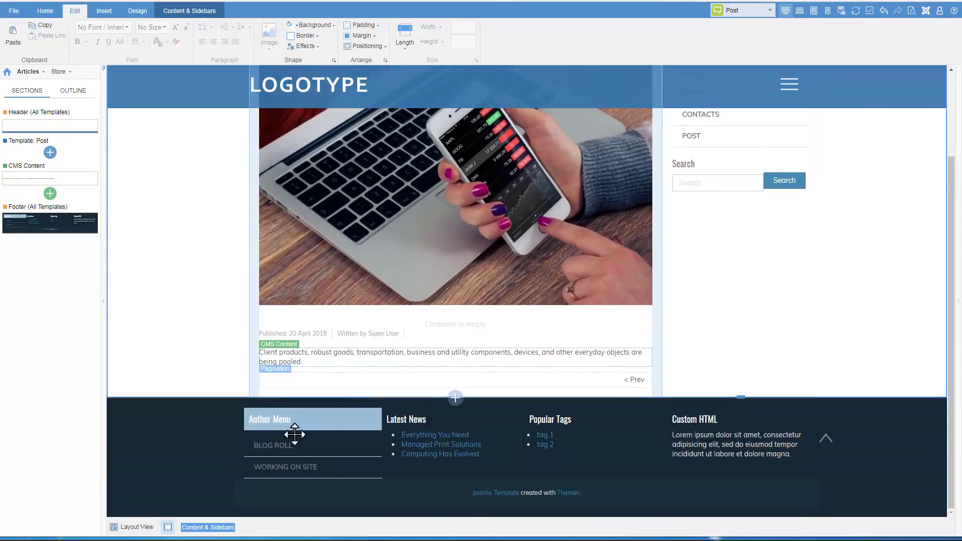
Step: Swap the footer section for the library's Get in Touch / Contact / Address three-column footer
{"action": "left_click", "coordinate": [167, 440]}
{"action": "left_click", "coordinate": [168, 439]}
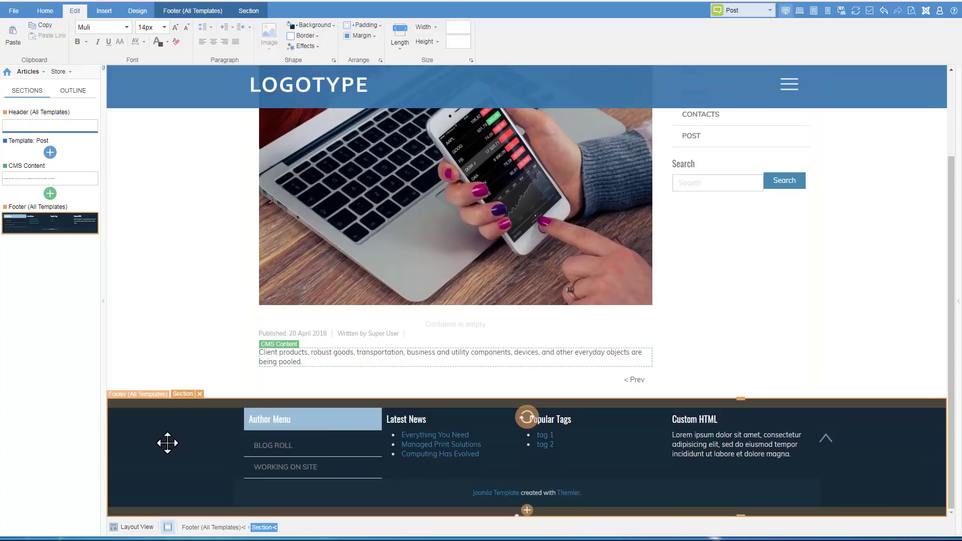
{"action": "left_click", "coordinate": [527, 422]}
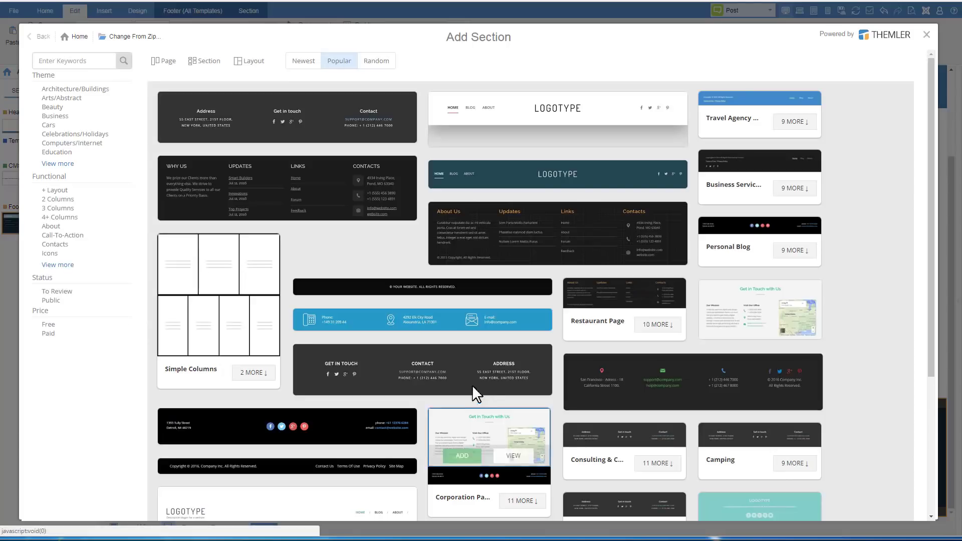
{"action": "left_click", "coordinate": [396, 385]}
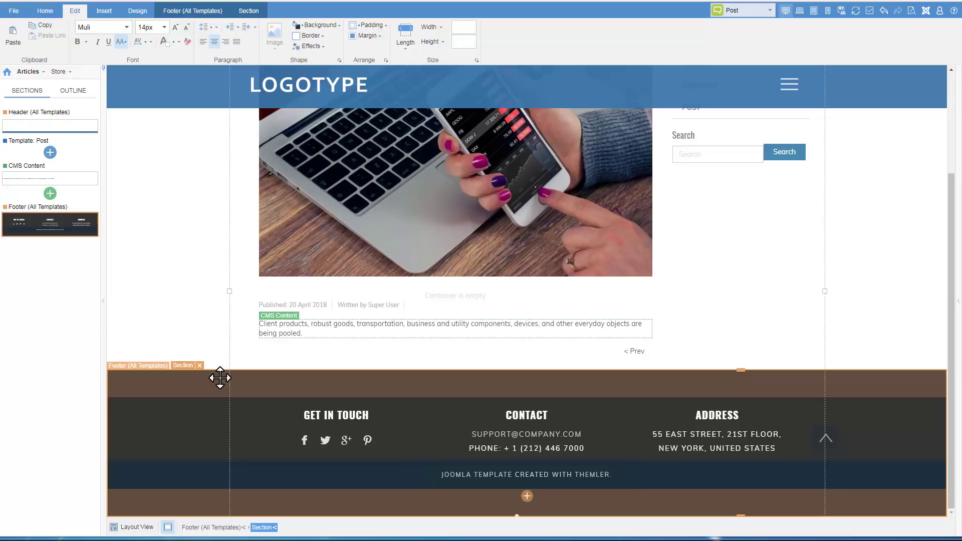
{"action": "left_click", "coordinate": [45, 11]}
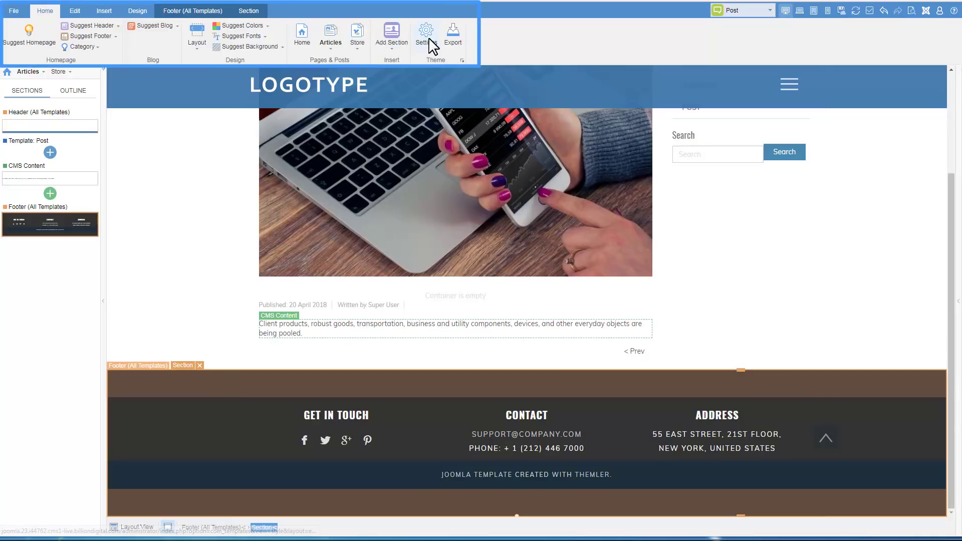
Step: In the docked theme Settings, switch Show Author Backlinks off
{"action": "left_click", "coordinate": [427, 34]}
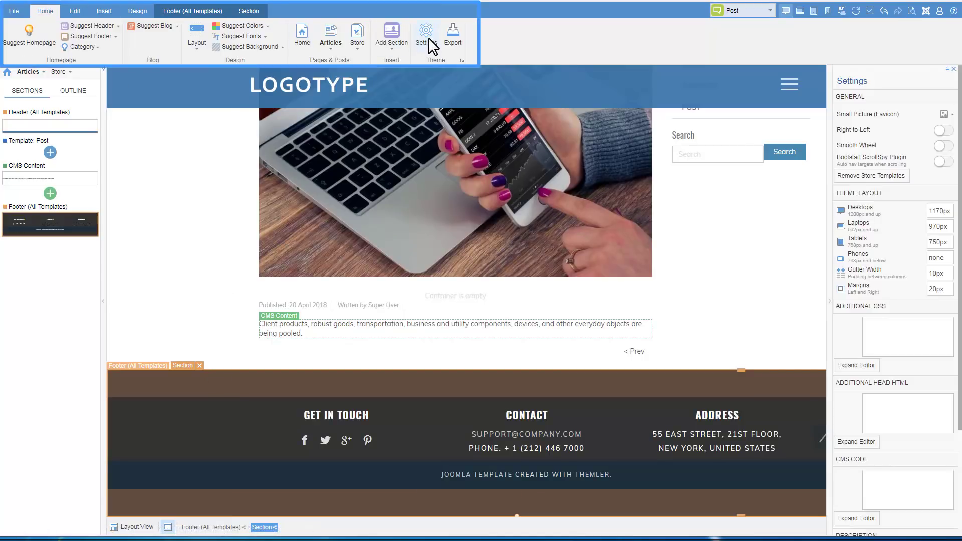
{"action": "left_click", "coordinate": [947, 69]}
{"action": "scroll", "coordinate": [947, 94], "scroll_direction": "down", "scroll_amount": 5}
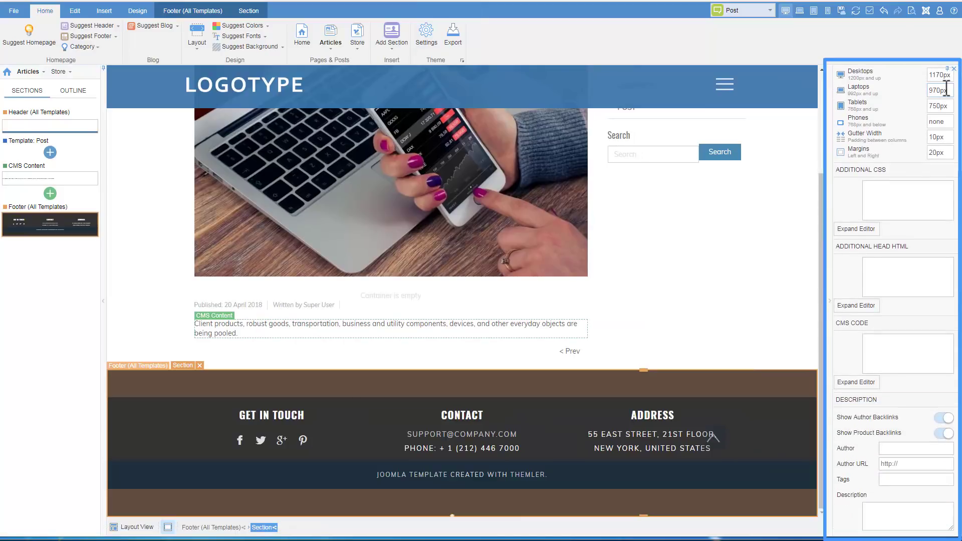
{"action": "left_click", "coordinate": [941, 419]}
{"action": "left_click", "coordinate": [943, 434]}
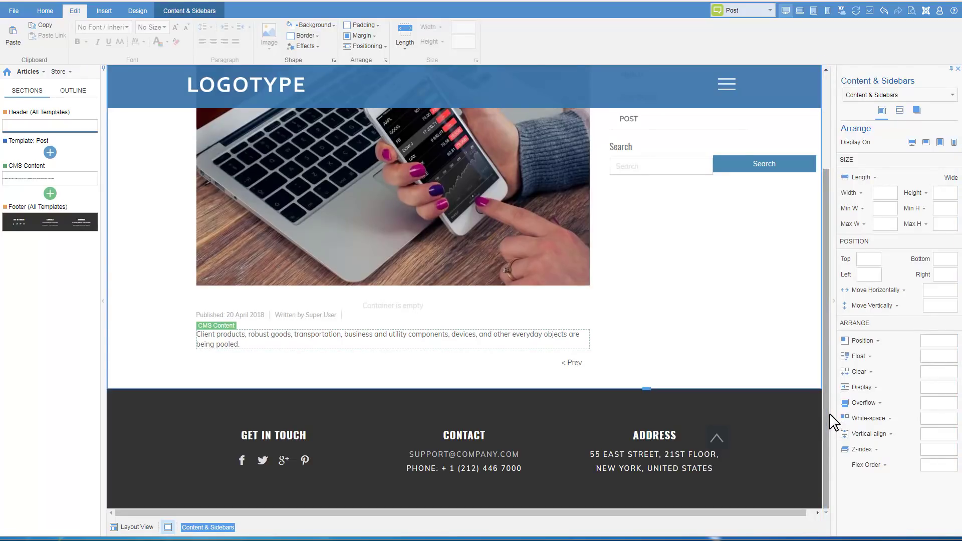
Step: Apply the theme to the Joomla site and switch to the Home template
{"action": "left_click", "coordinate": [833, 418]}
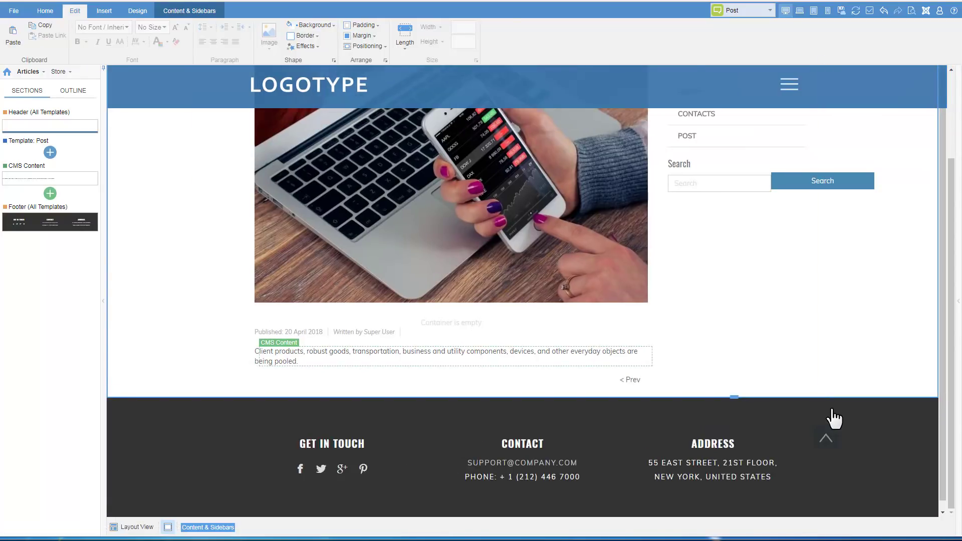
{"action": "left_click", "coordinate": [870, 11]}
{"action": "left_click", "coordinate": [759, 10]}
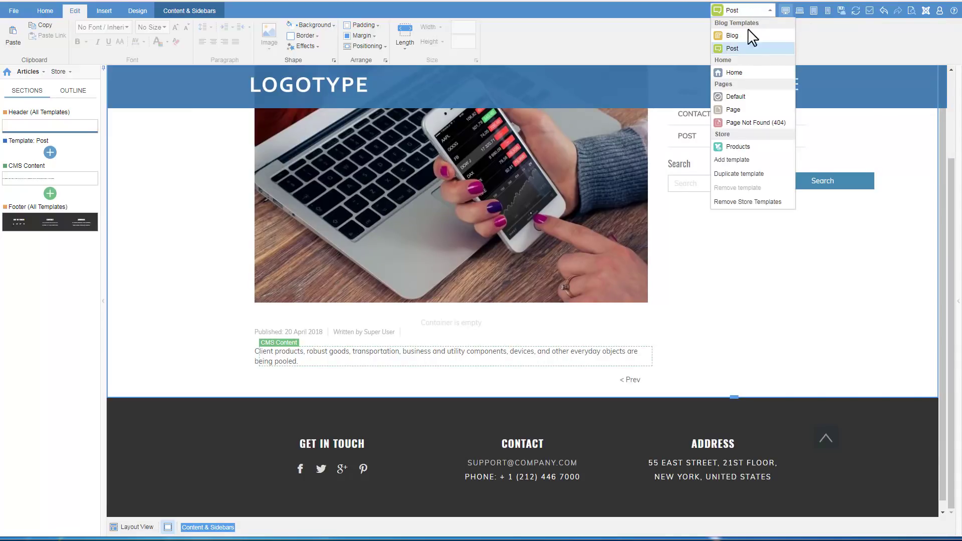
{"action": "left_click", "coordinate": [734, 72]}
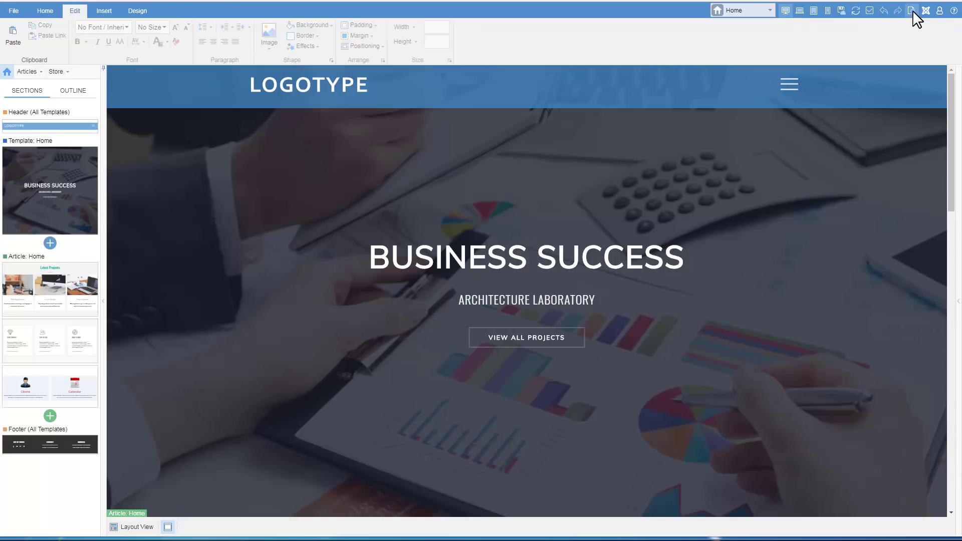
Step: Launch the full-screen live preview of the Home page with its Business Success hero
{"action": "left_click", "coordinate": [913, 10]}
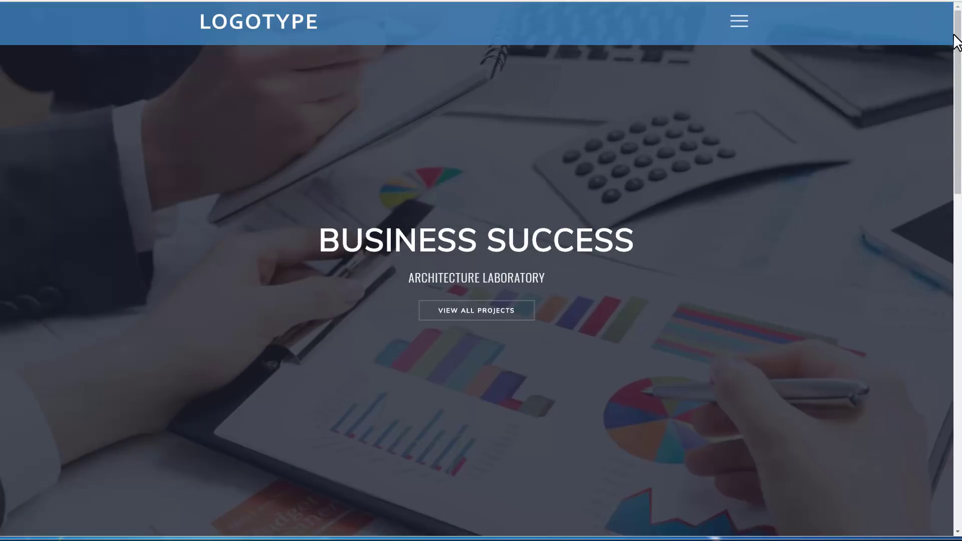
{"action": "mouse_move", "coordinate": [958, 61]}
{"action": "left_mouse_down"}
{"action": "mouse_move", "coordinate": [958, 451]}
{"action": "mouse_move", "coordinate": [957, 34]}
{"action": "left_mouse_up"}
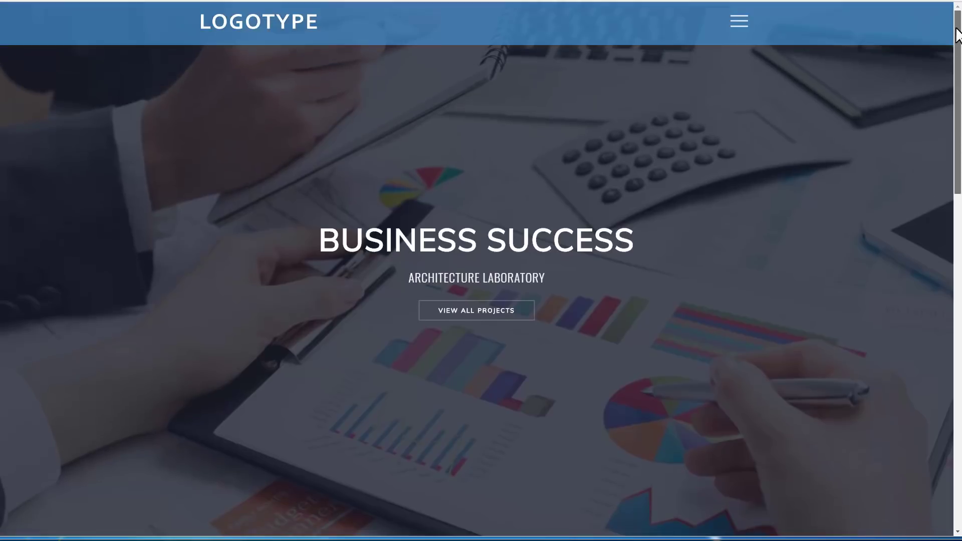